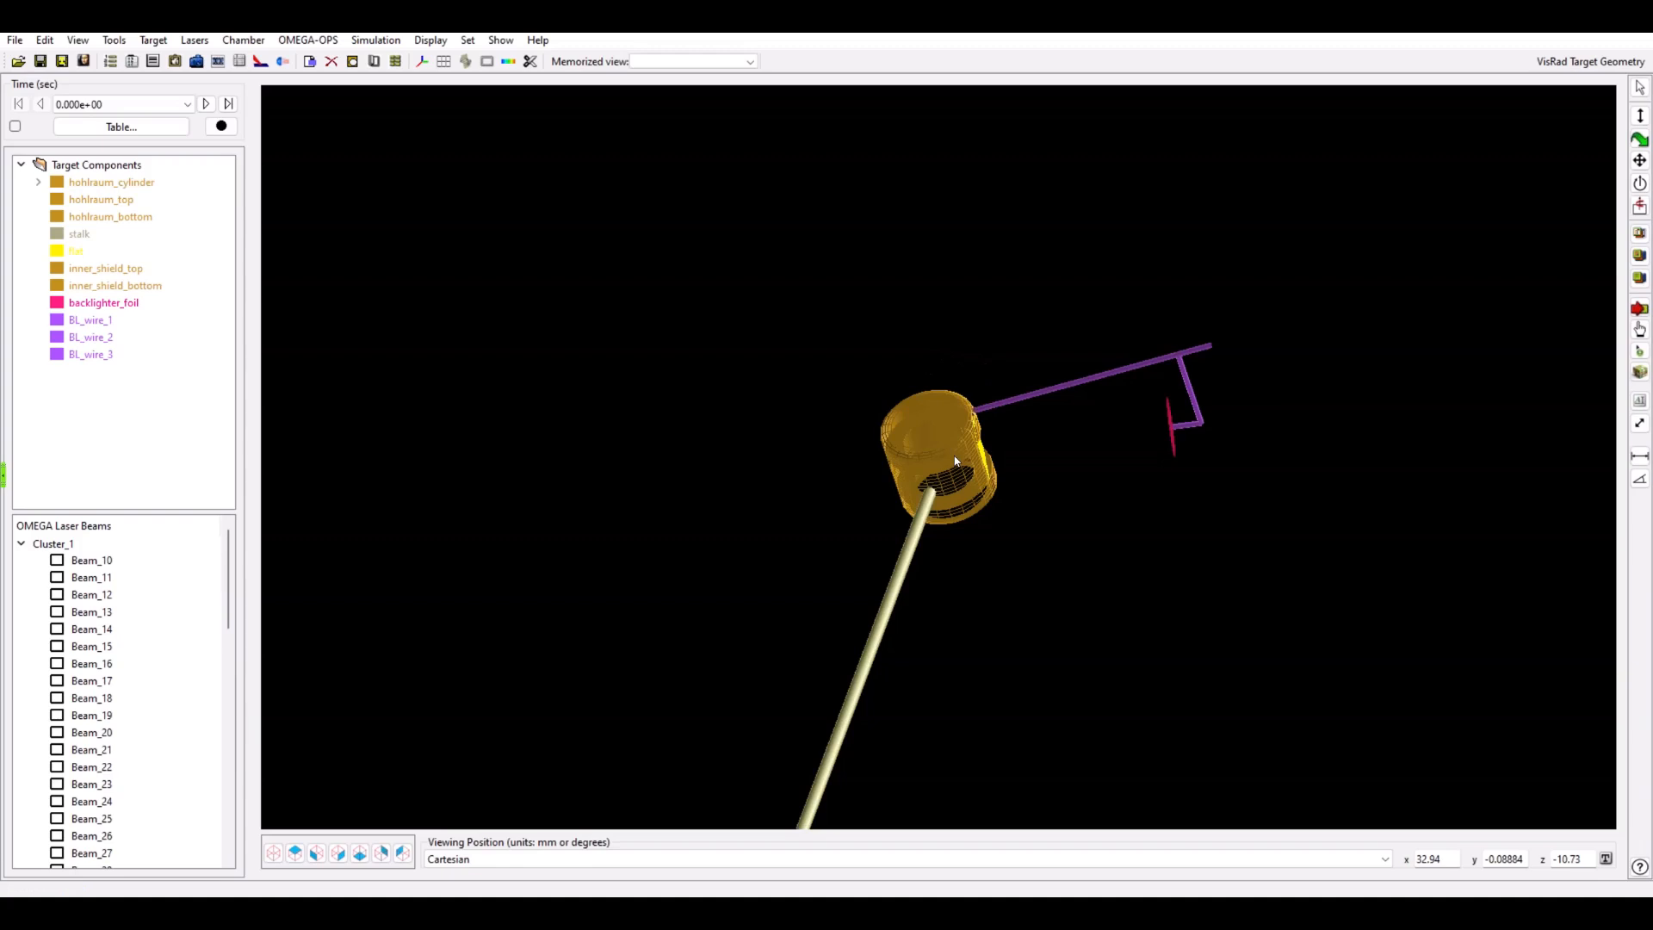
Examine the finished hohlraum target with its stalk, backlighter foil and wires from several angles, using a solid shaded display.
drag(955, 466, 918, 482)
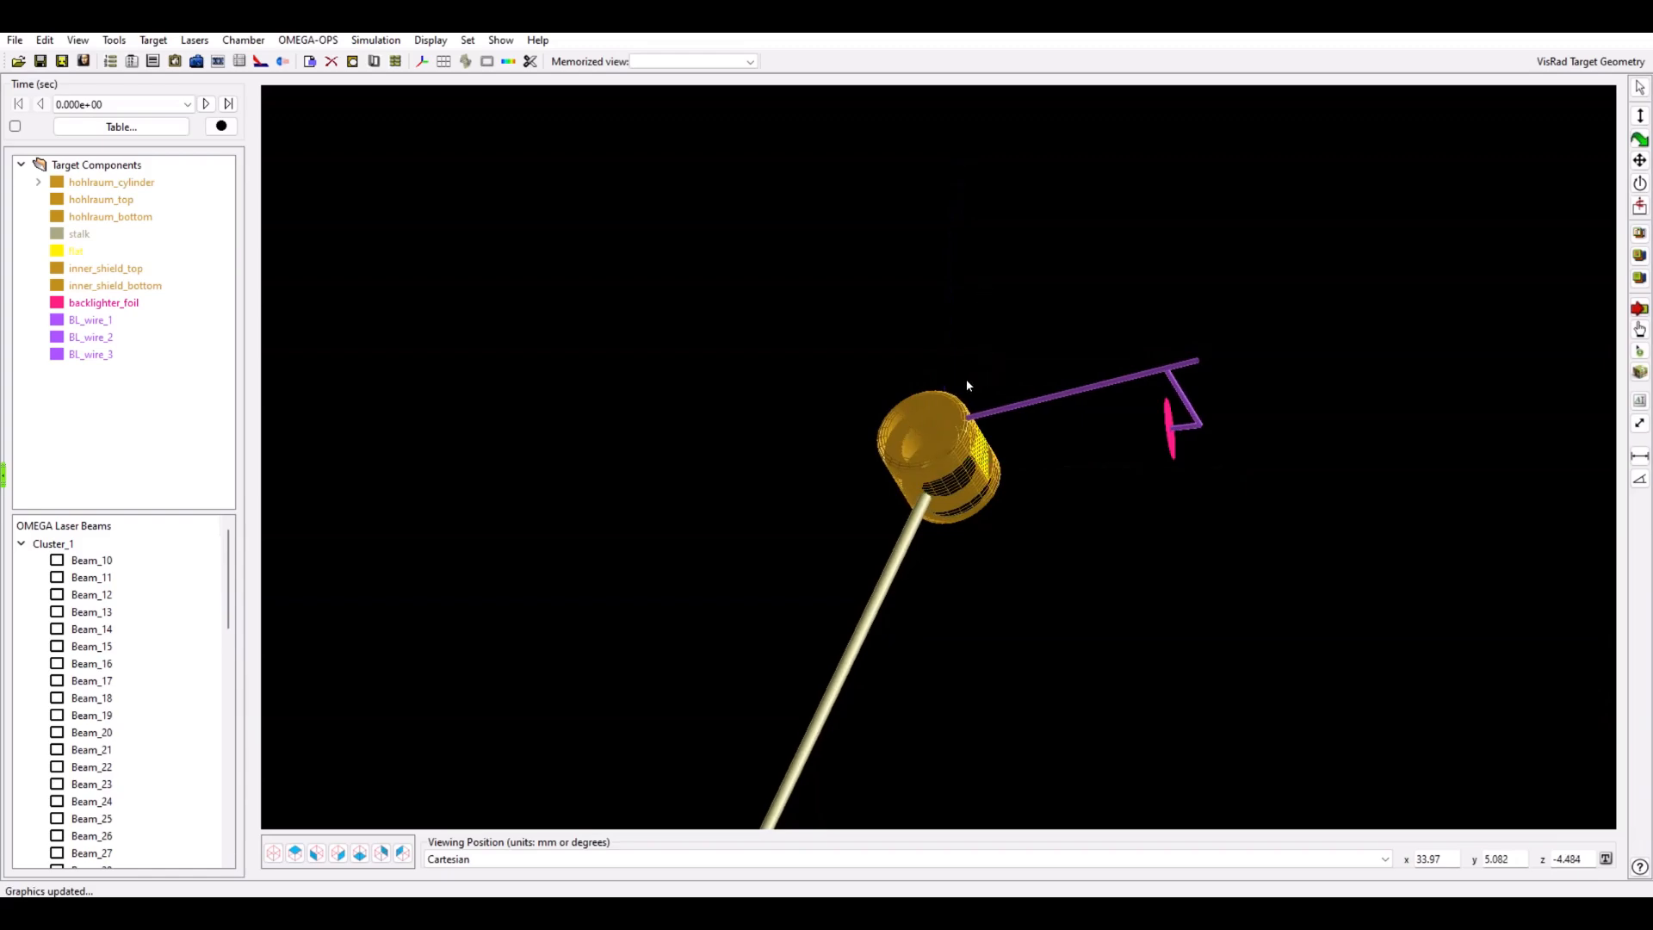
drag(935, 402, 933, 453)
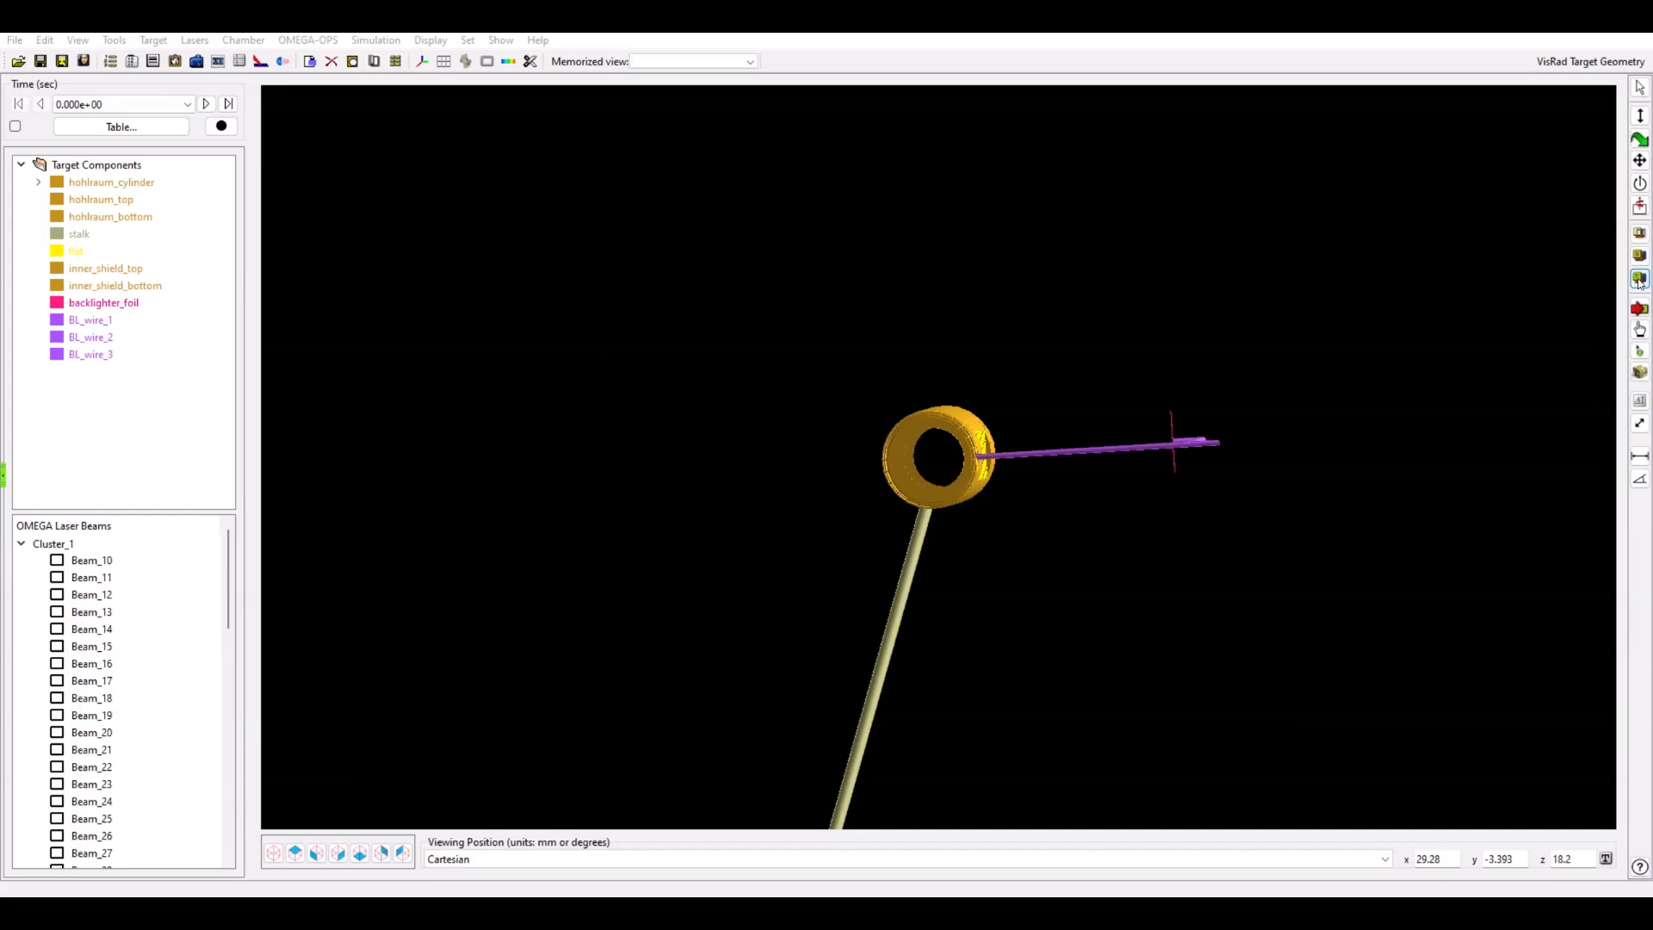
click(1640, 280)
drag(1080, 633, 1169, 471)
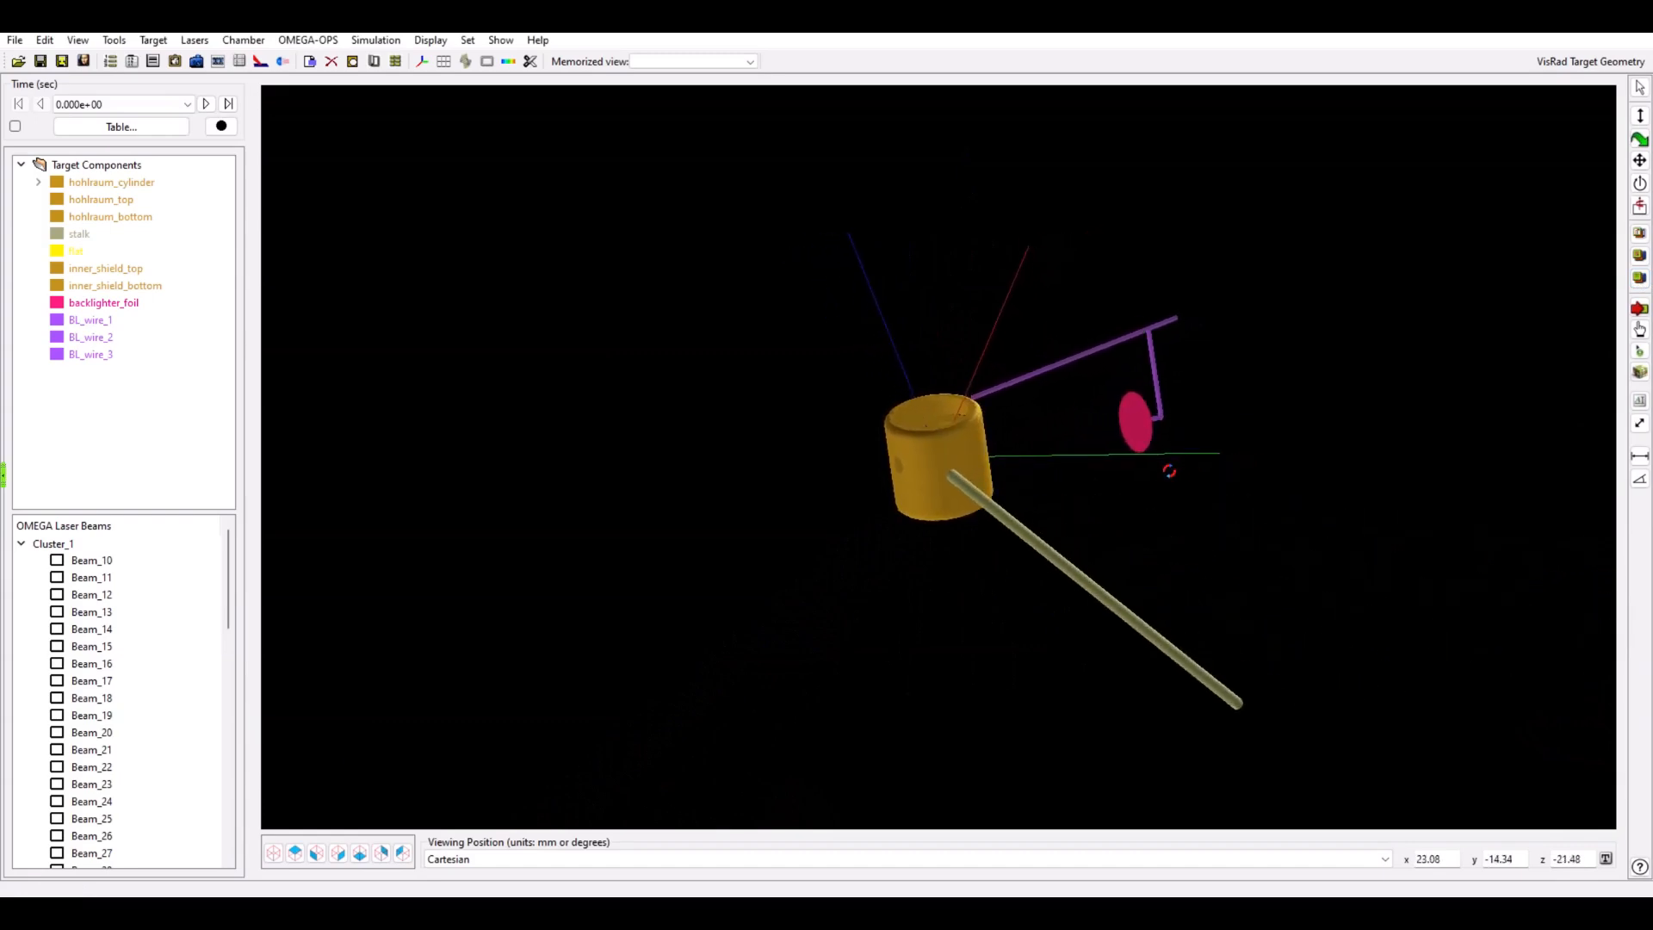
drag(1168, 471, 1169, 471)
drag(1116, 461, 901, 509)
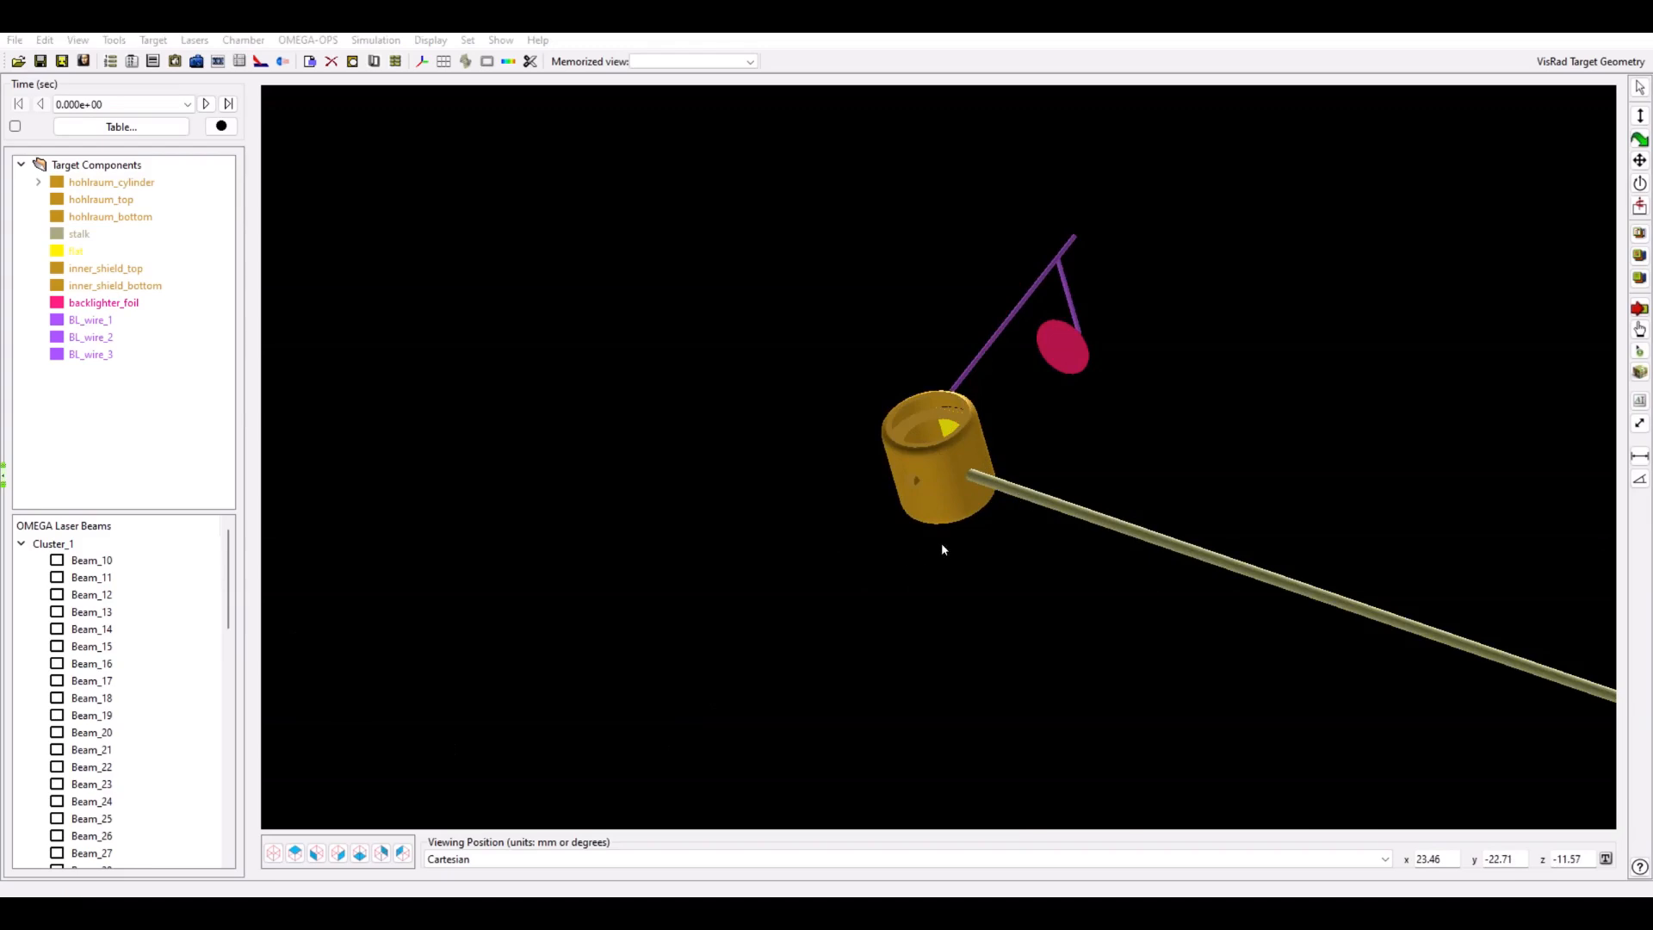
drag(1038, 502, 962, 447)
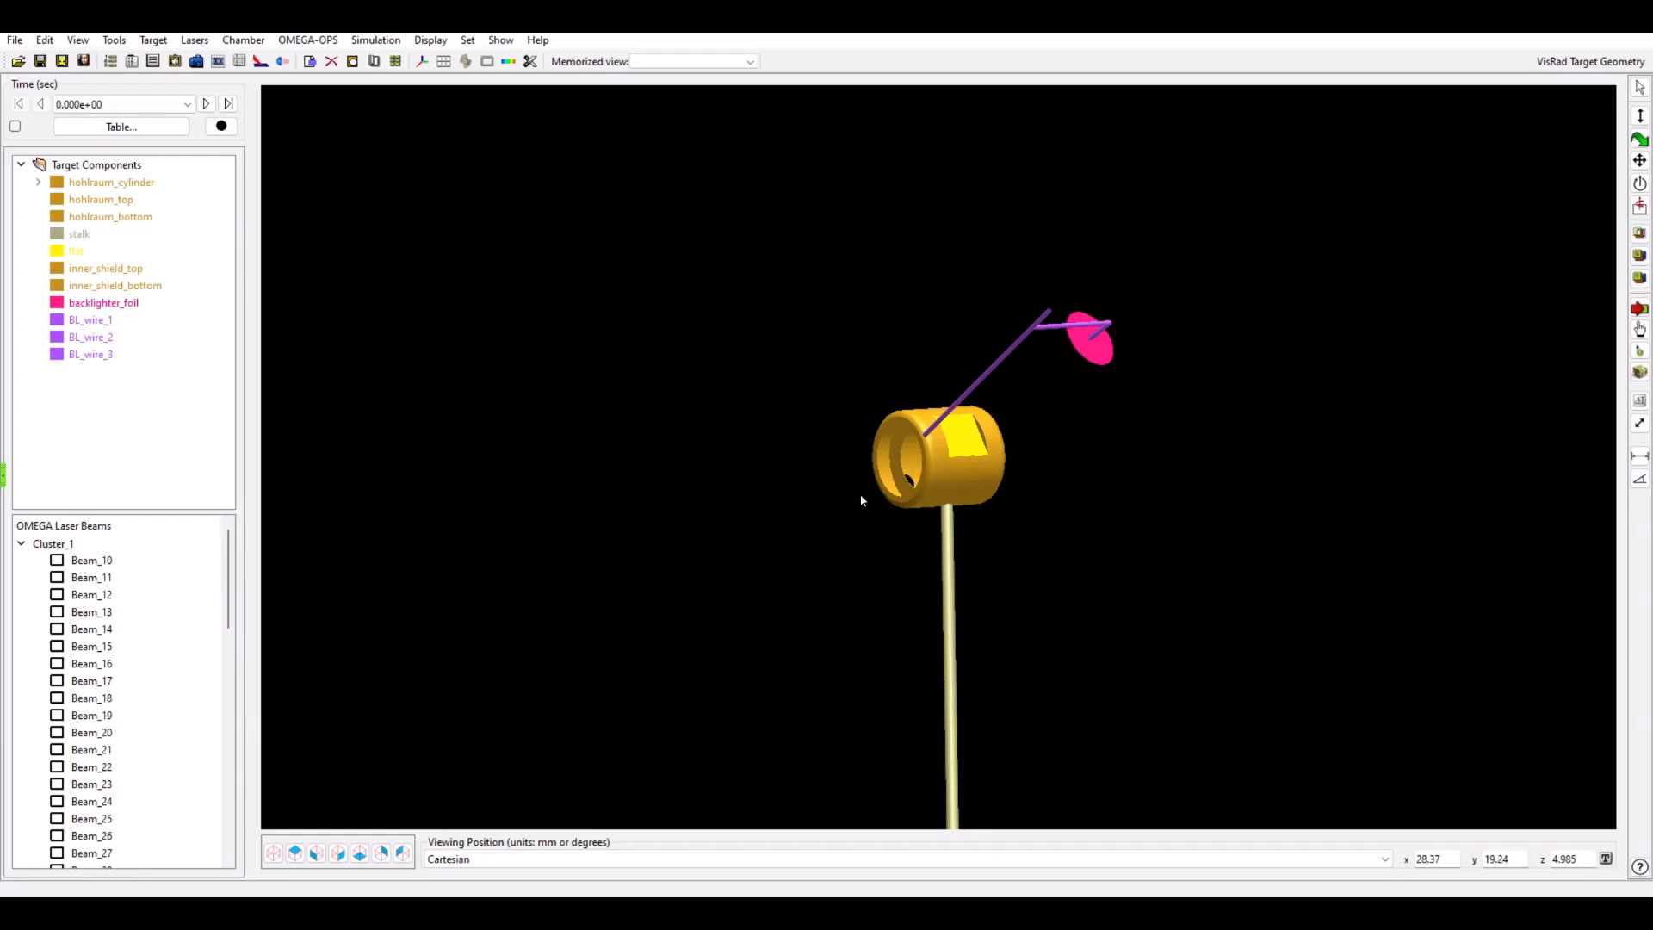
drag(922, 473, 954, 447)
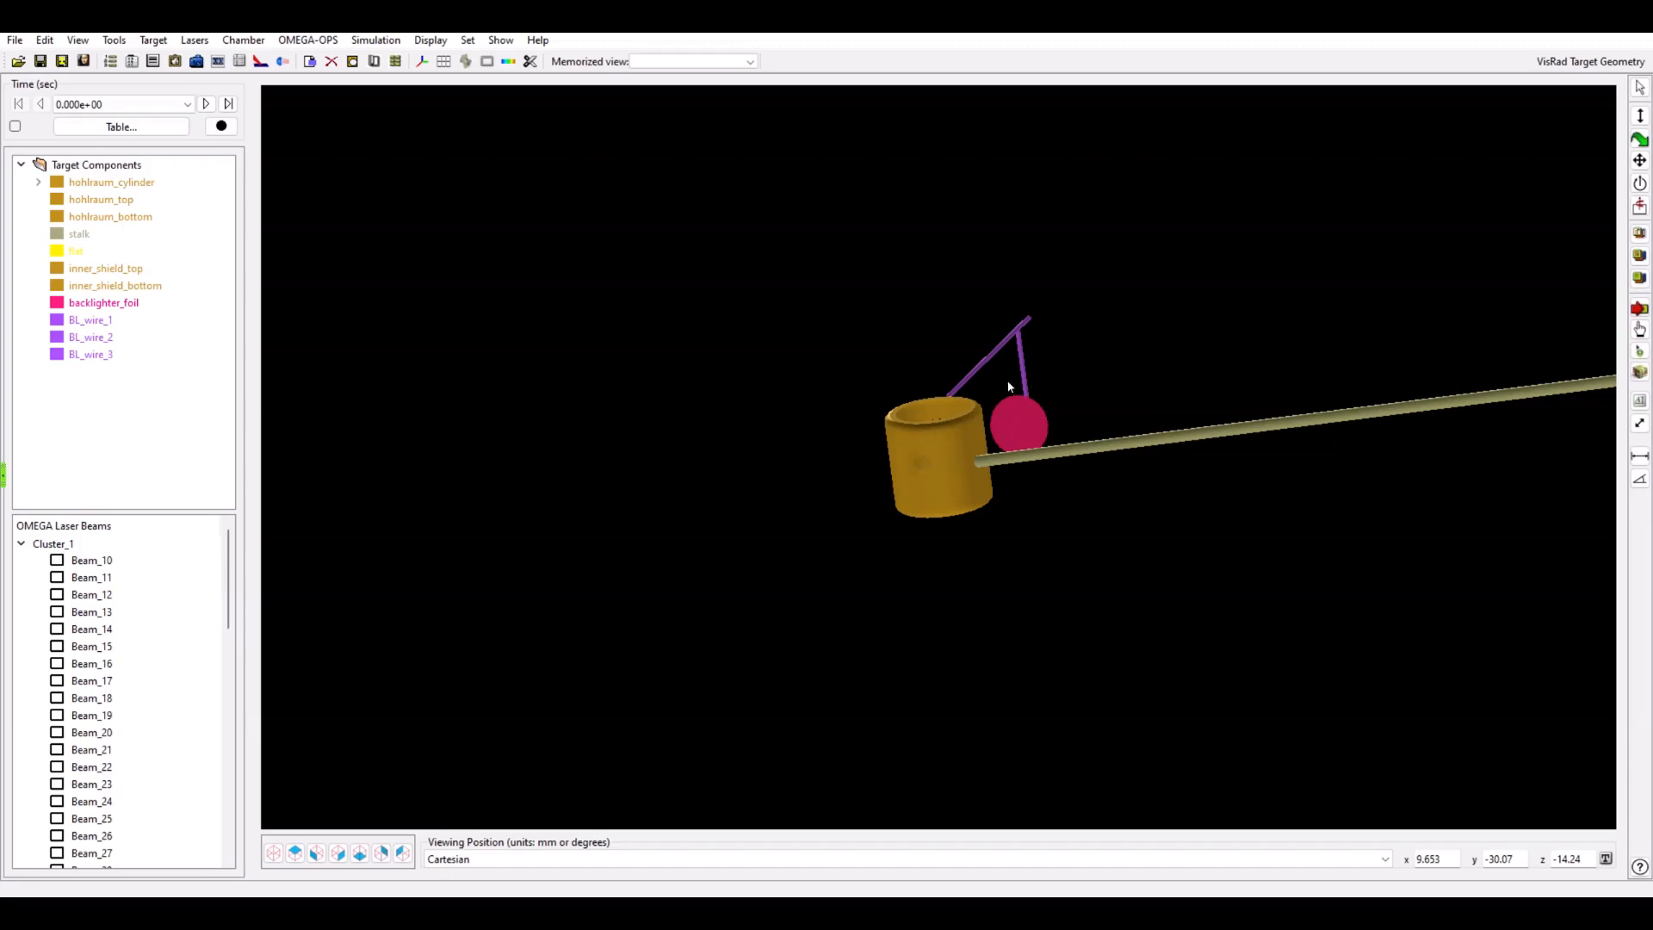
drag(1000, 399, 848, 516)
mouse_move(972, 427)
mouse_down()
mouse_move(937, 465)
mouse_move(954, 437)
mouse_up()
drag(842, 507, 1078, 402)
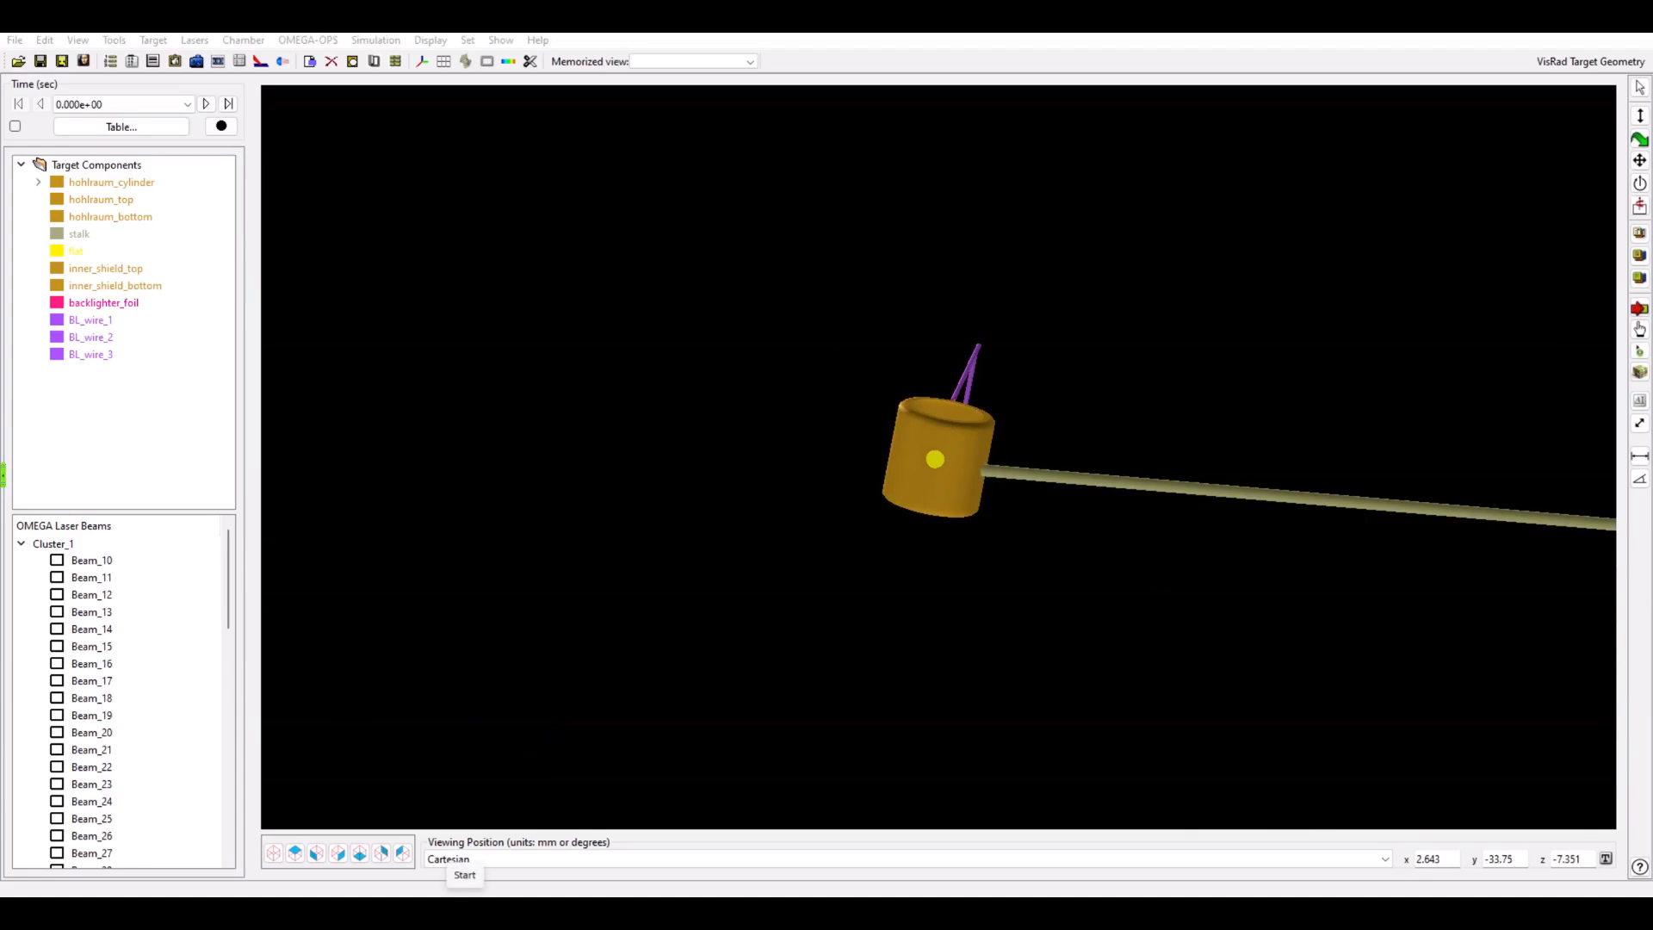
drag(852, 504, 946, 456)
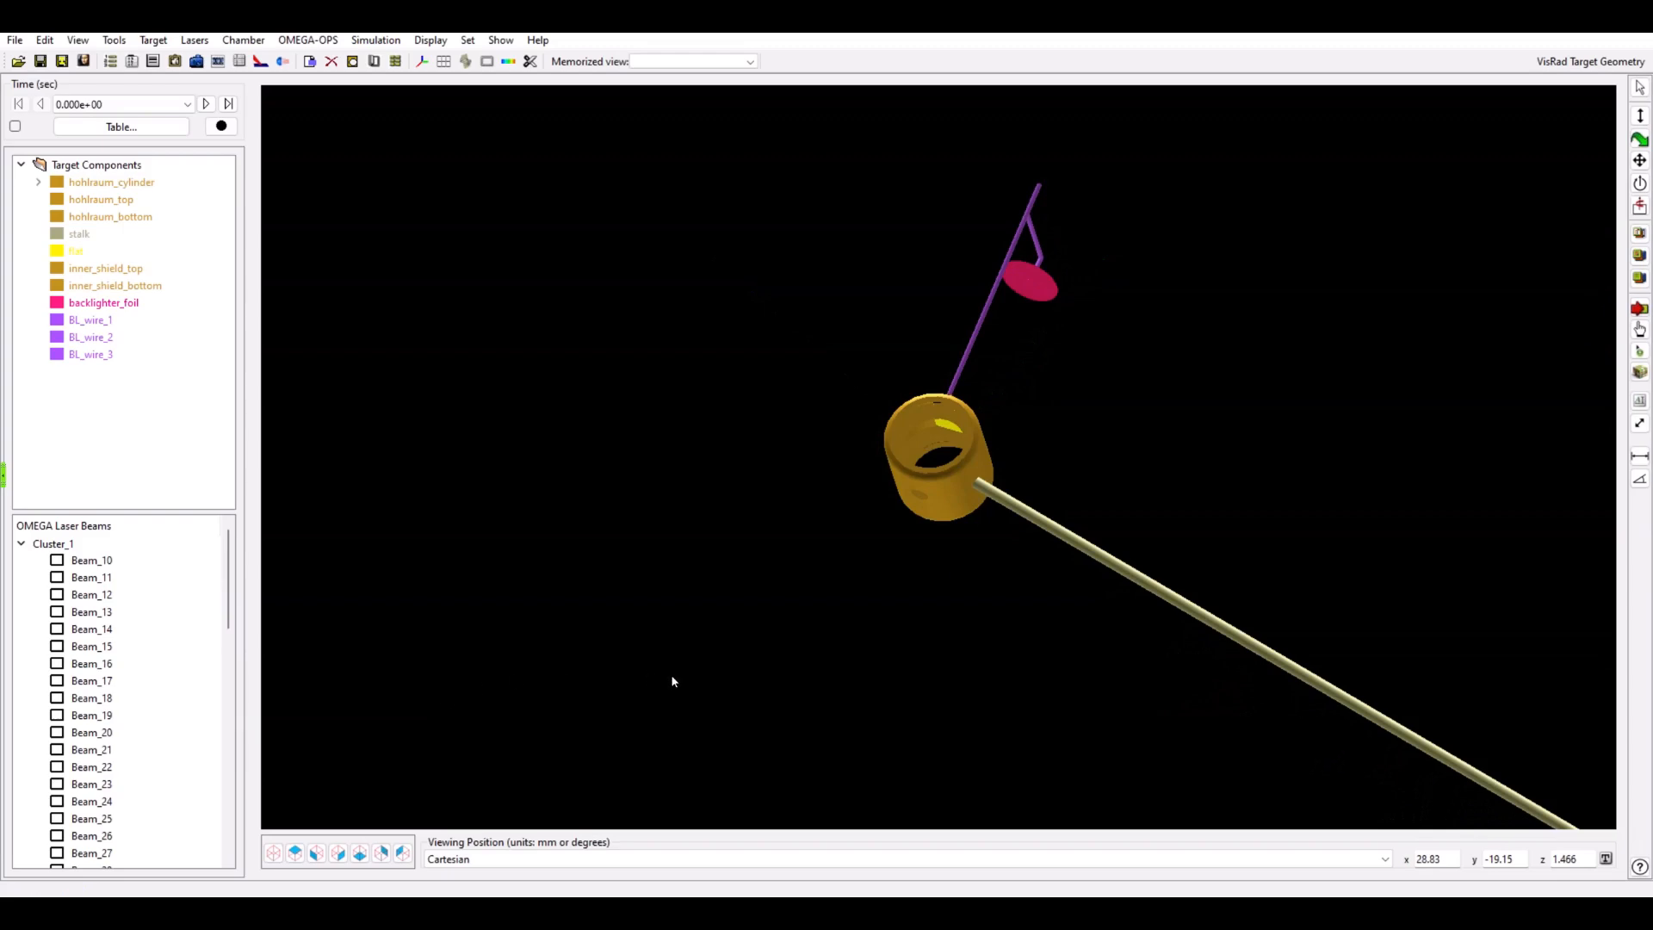
drag(675, 671, 984, 379)
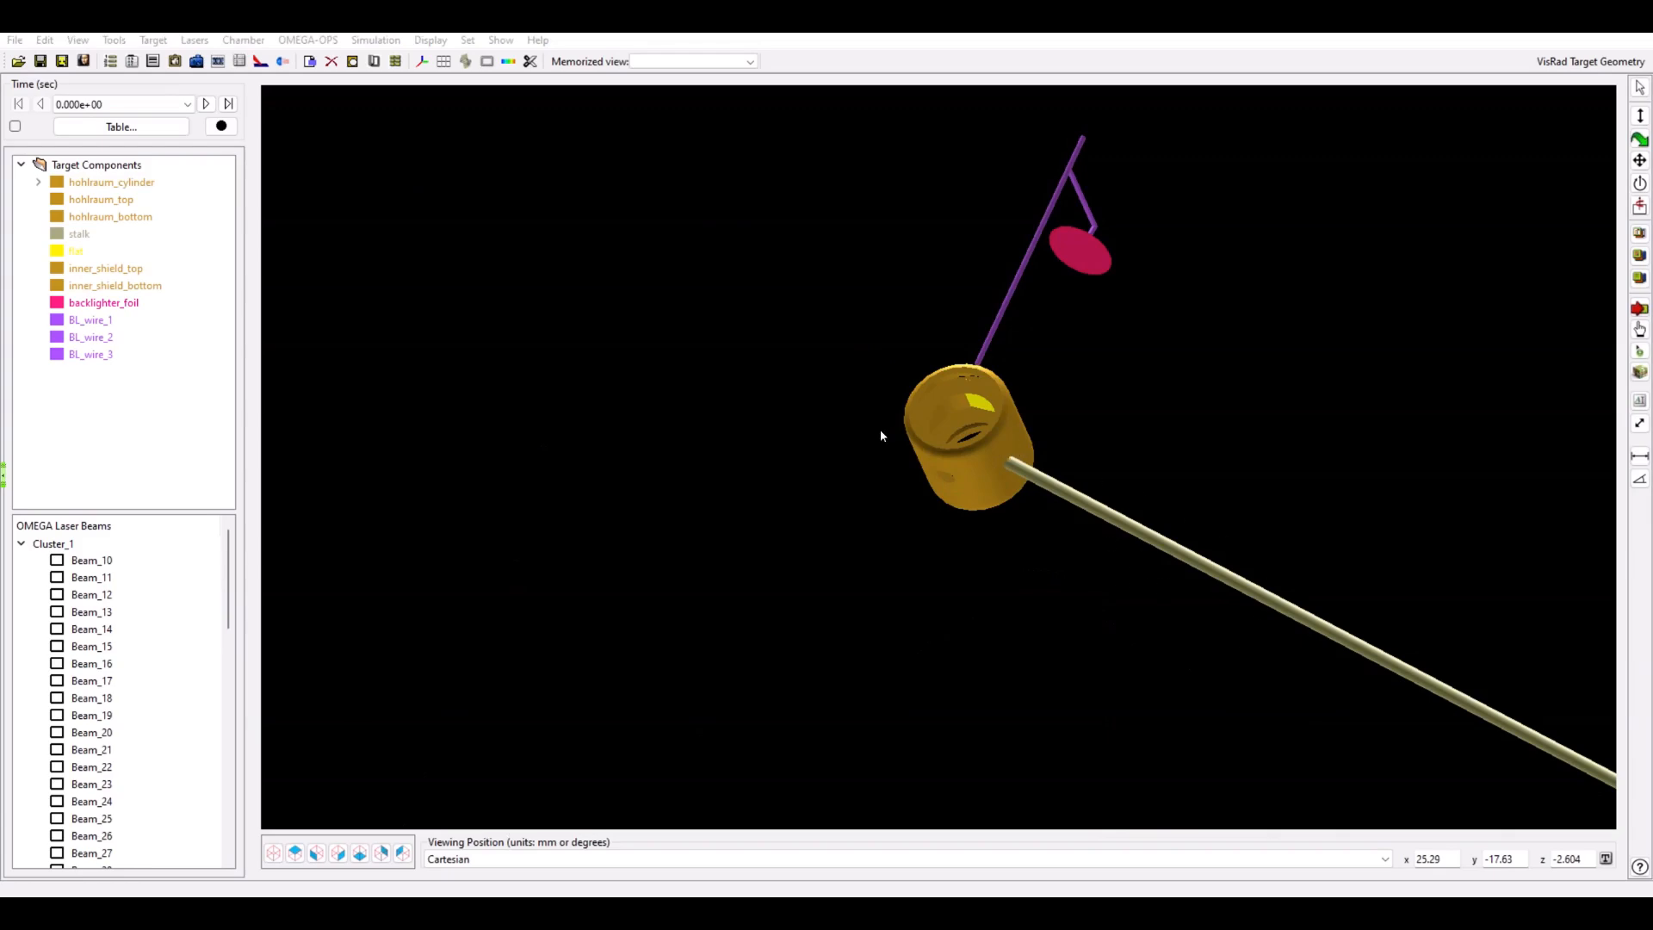
drag(1174, 594, 1234, 498)
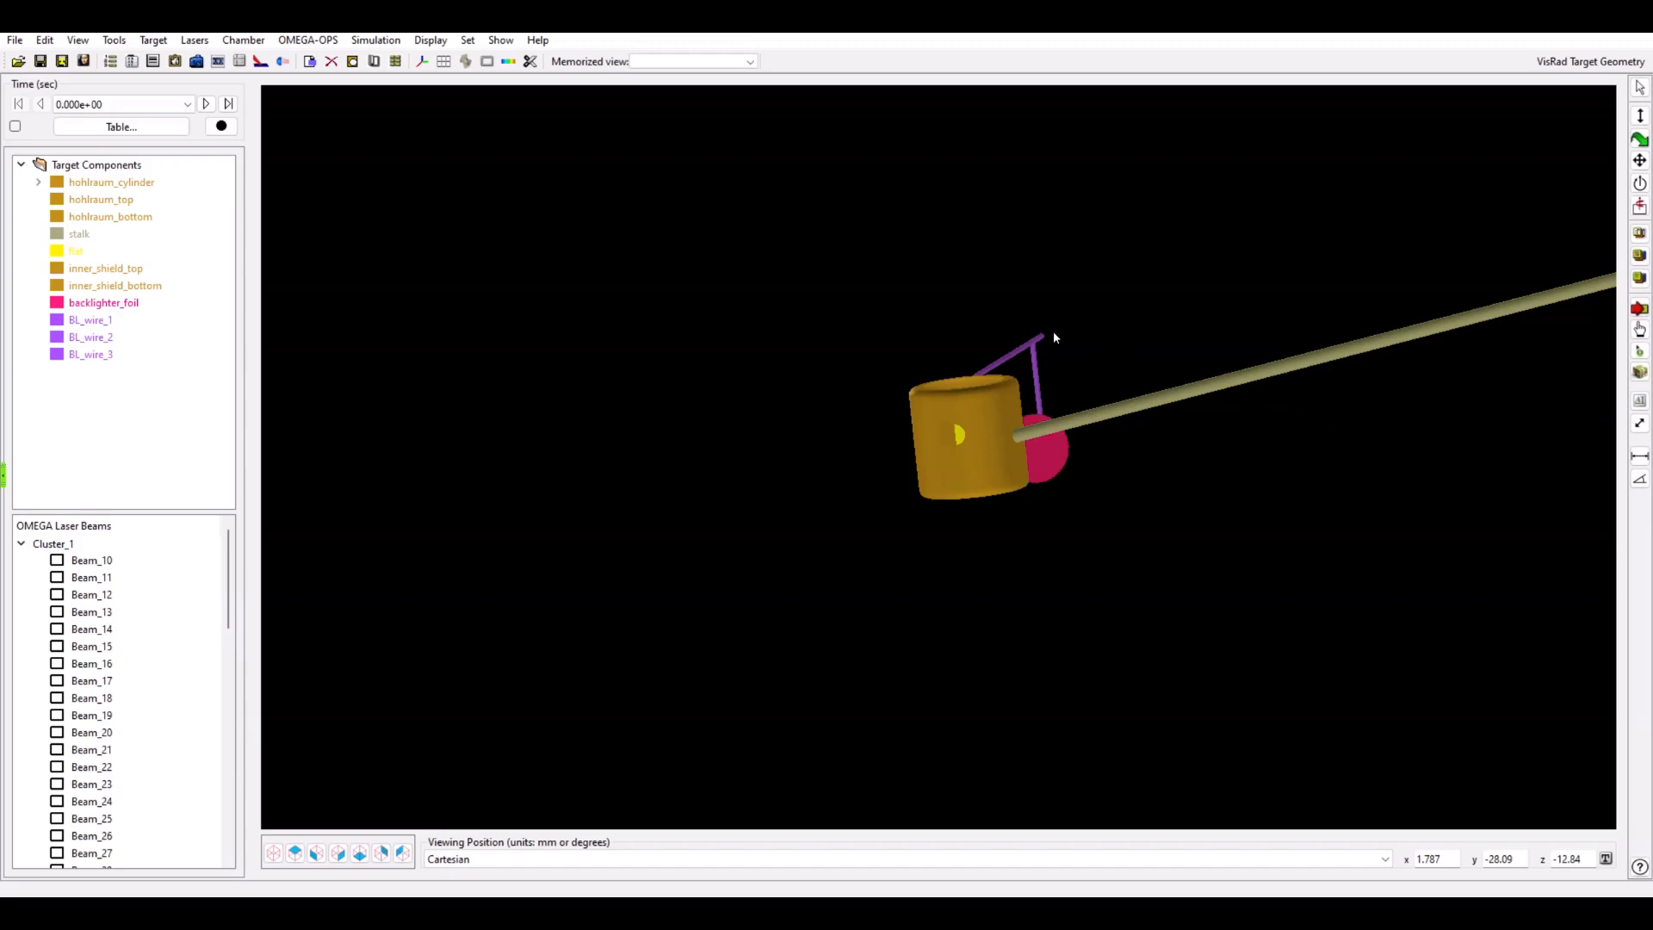
Create a new workspace that uses the OMEGA target chamber.
click(15, 41)
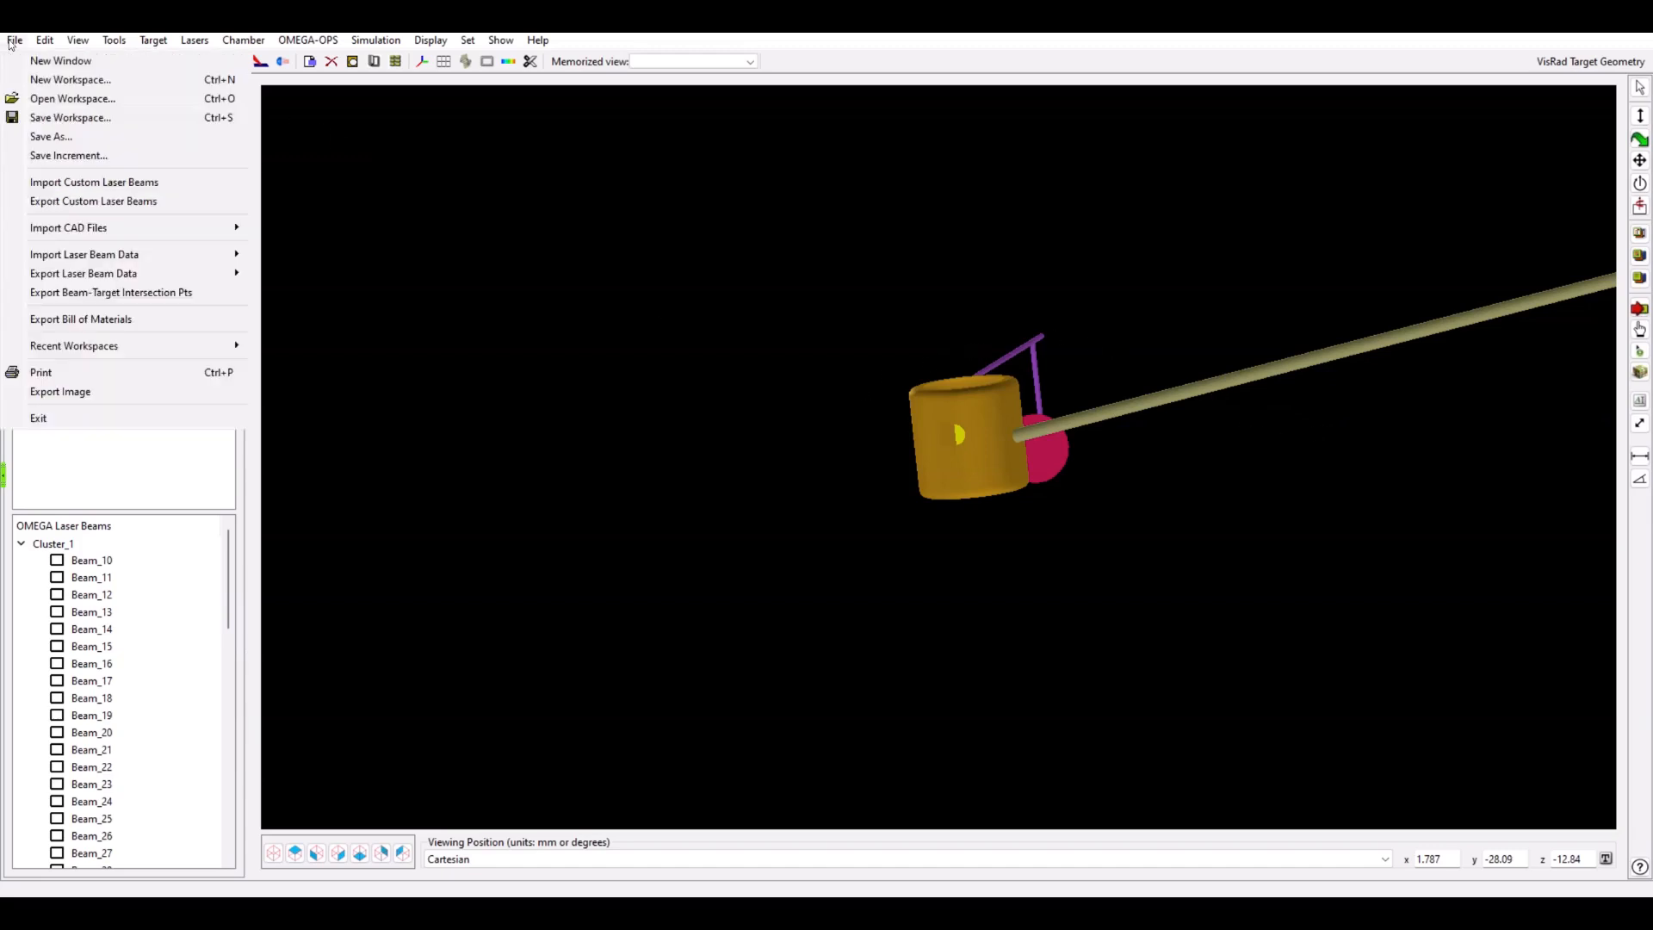
click(59, 80)
click(811, 477)
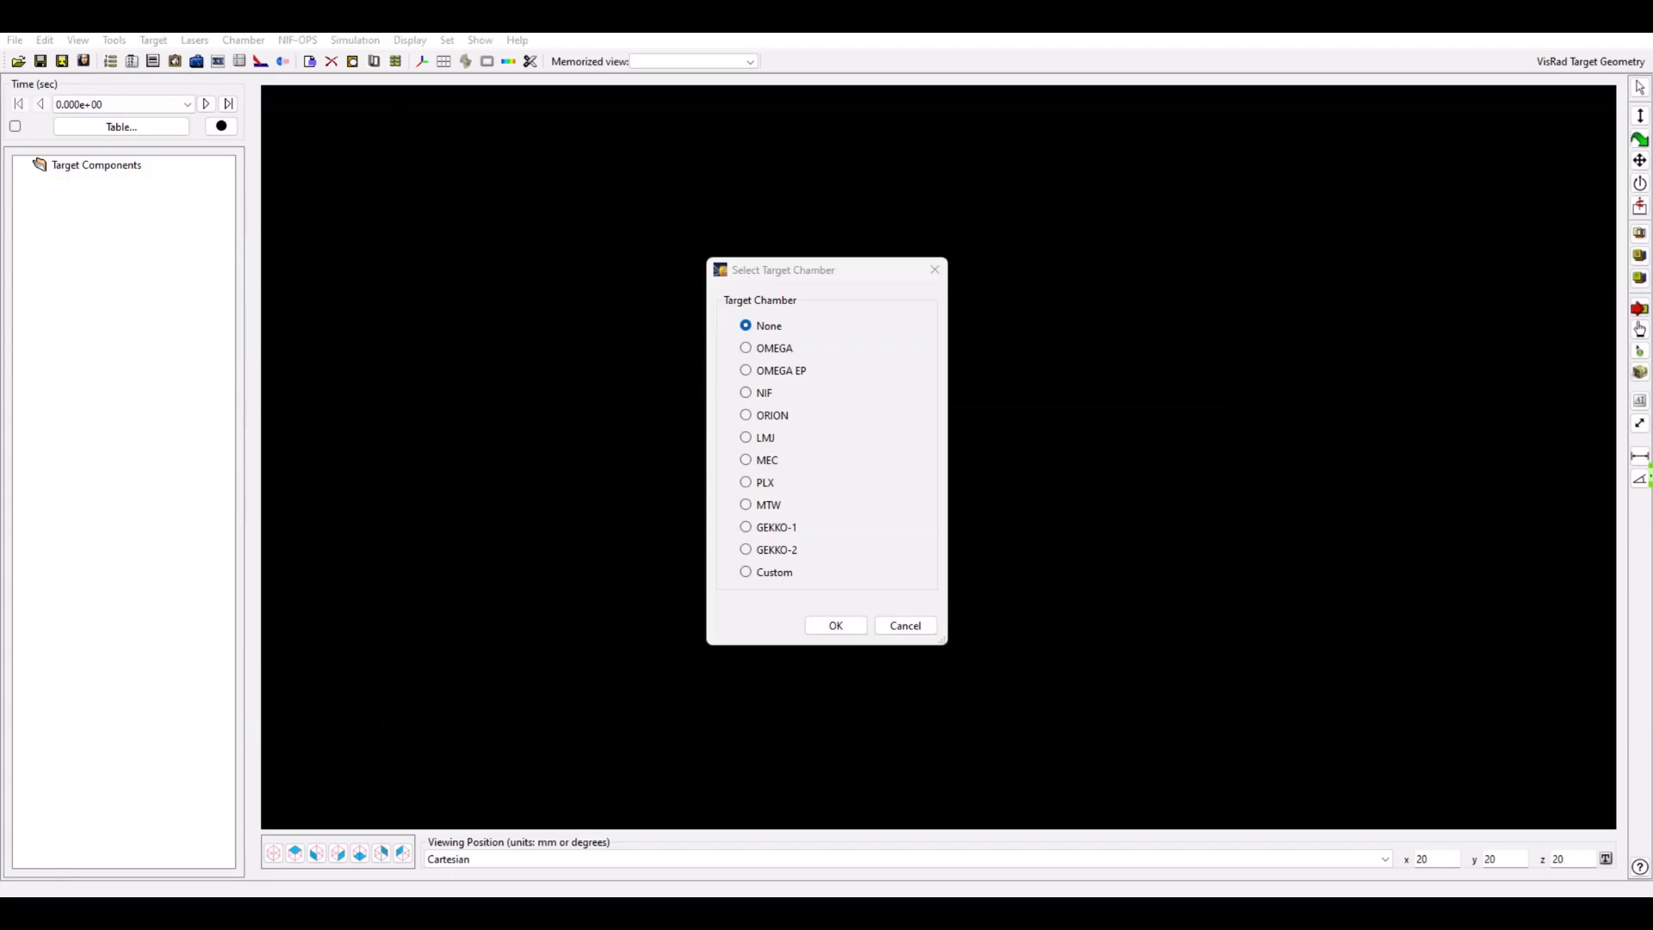
click(779, 350)
click(842, 626)
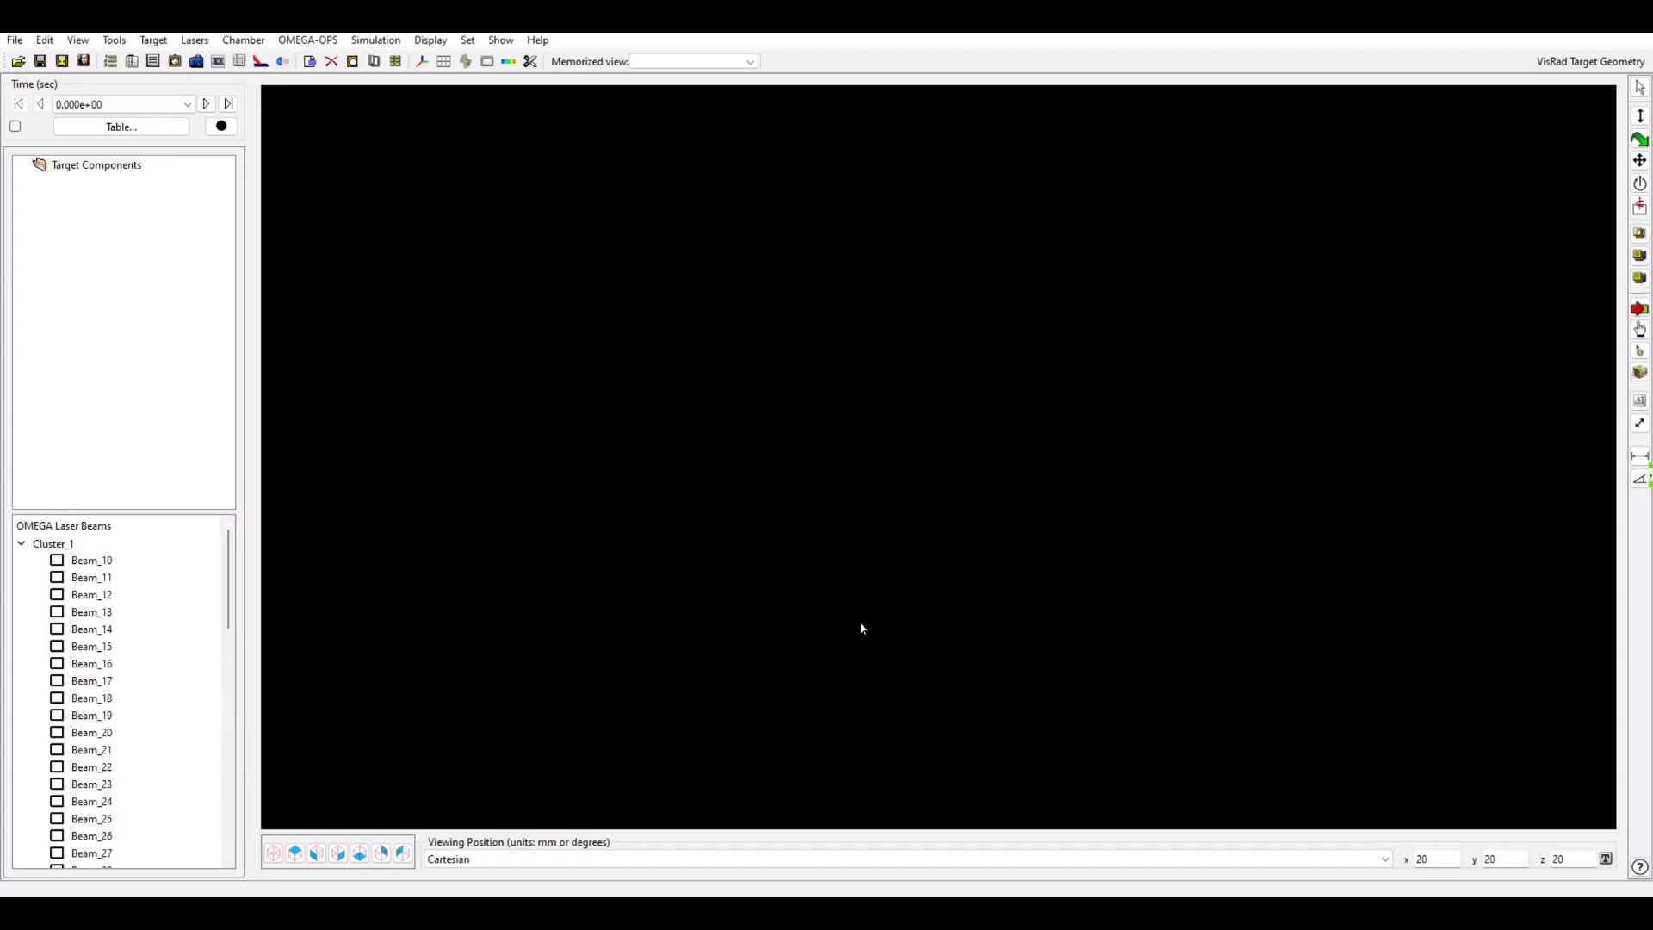
Start adding a cylindrical hohlraum to the target and bring up its object parameters.
click(153, 40)
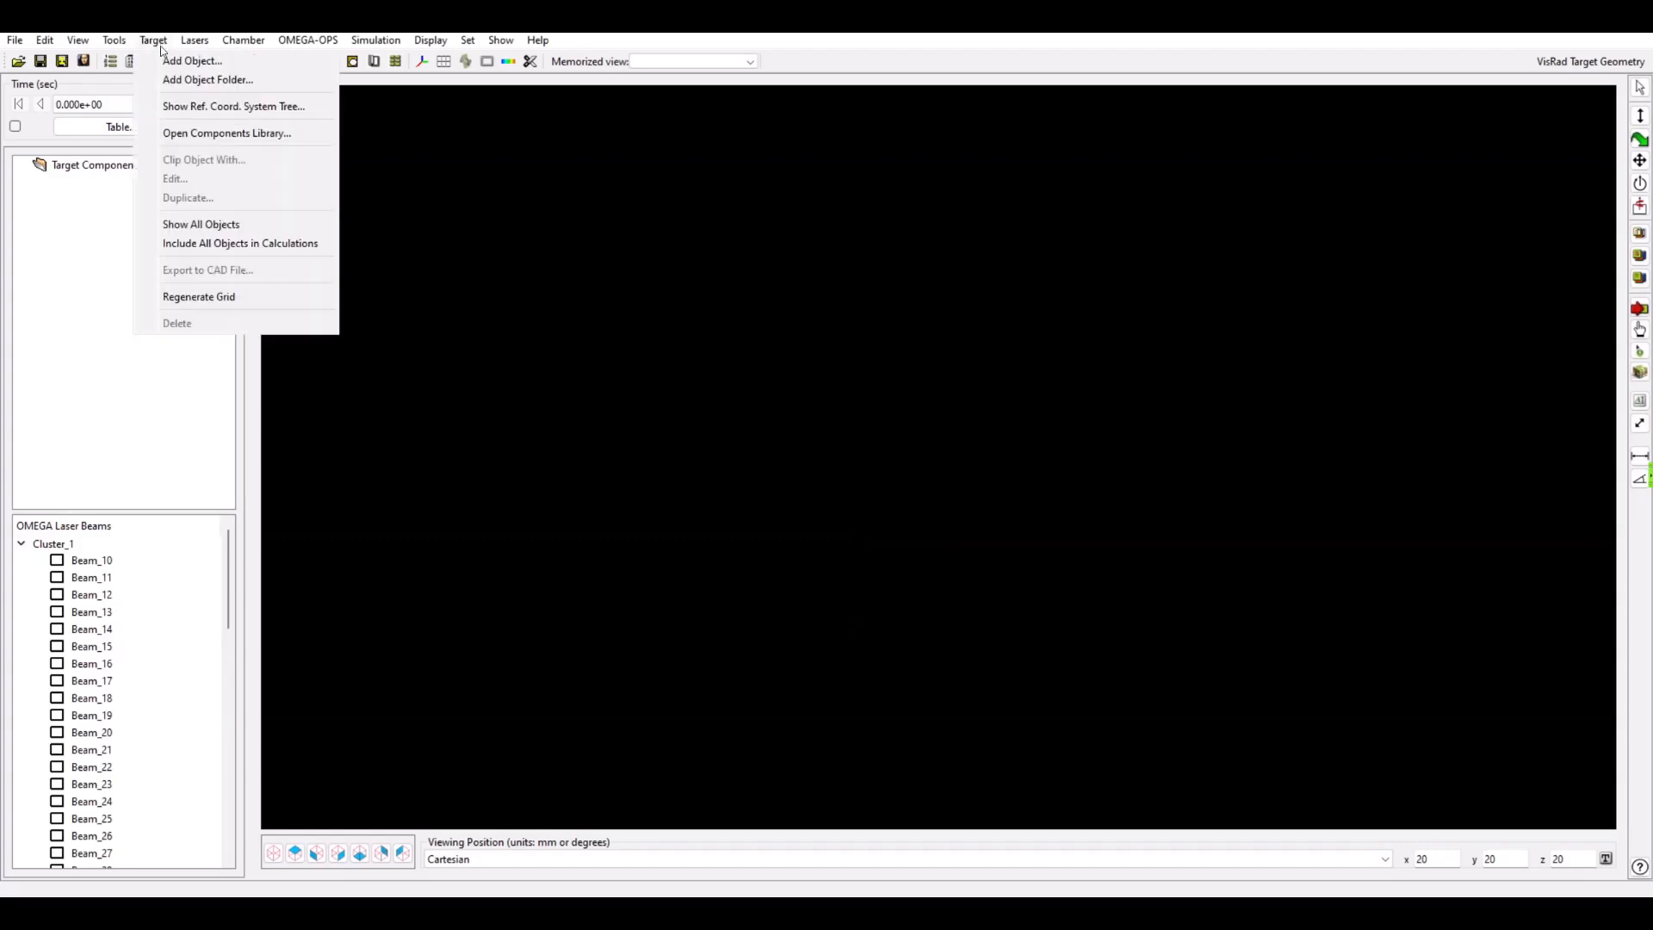
click(165, 62)
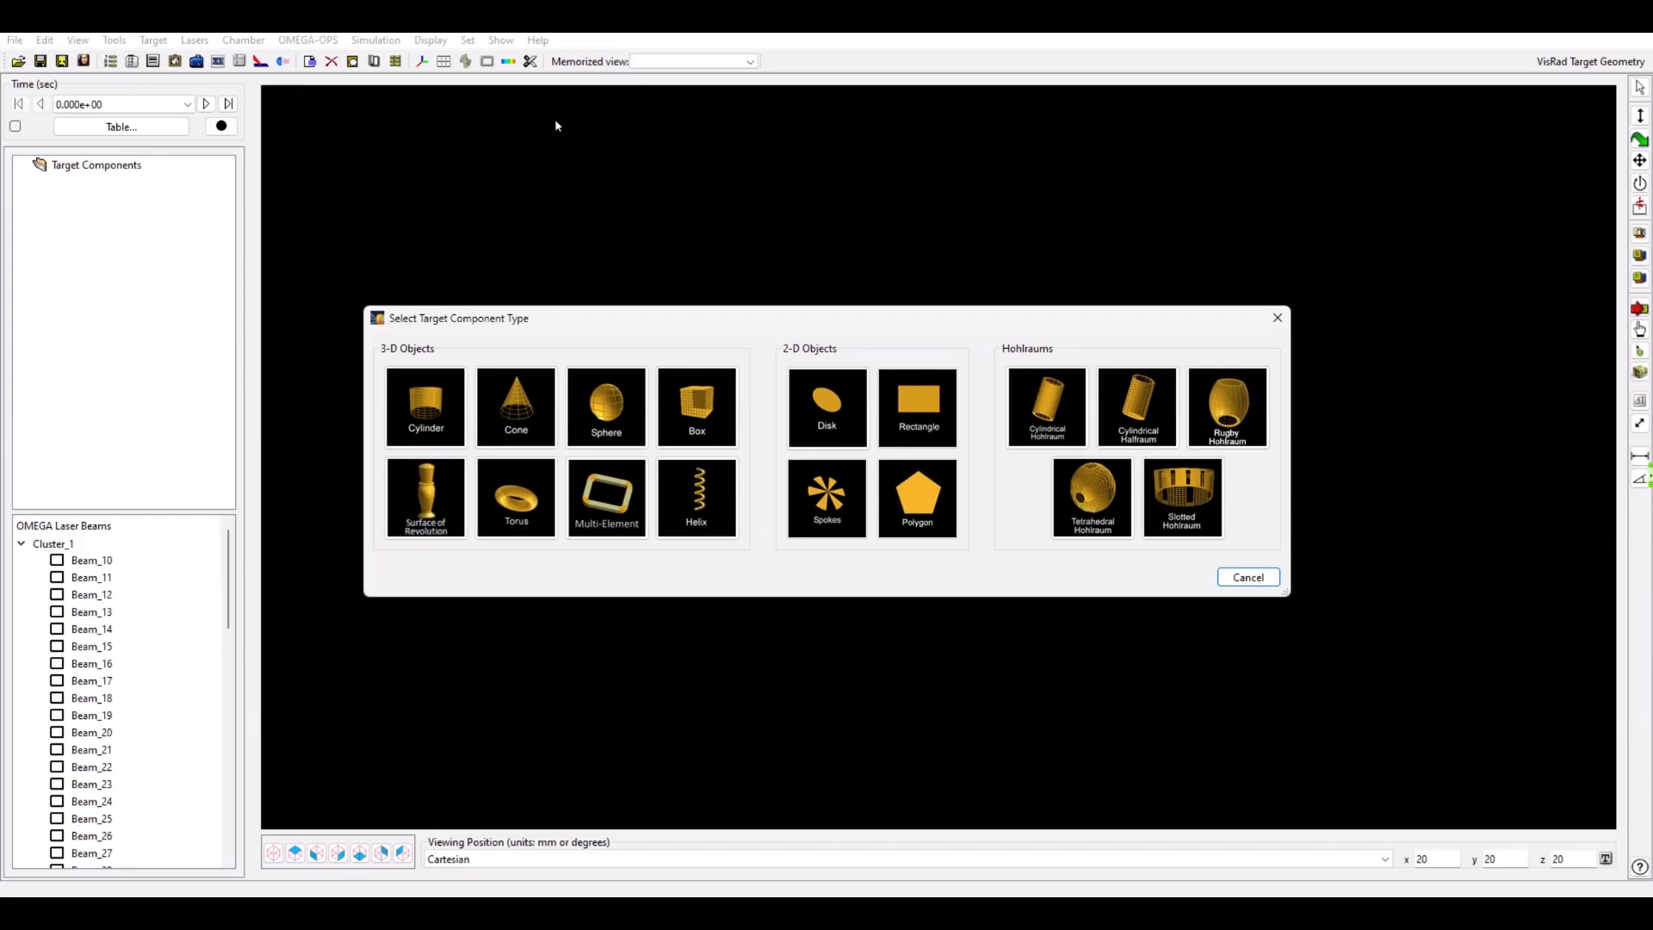
click(1040, 417)
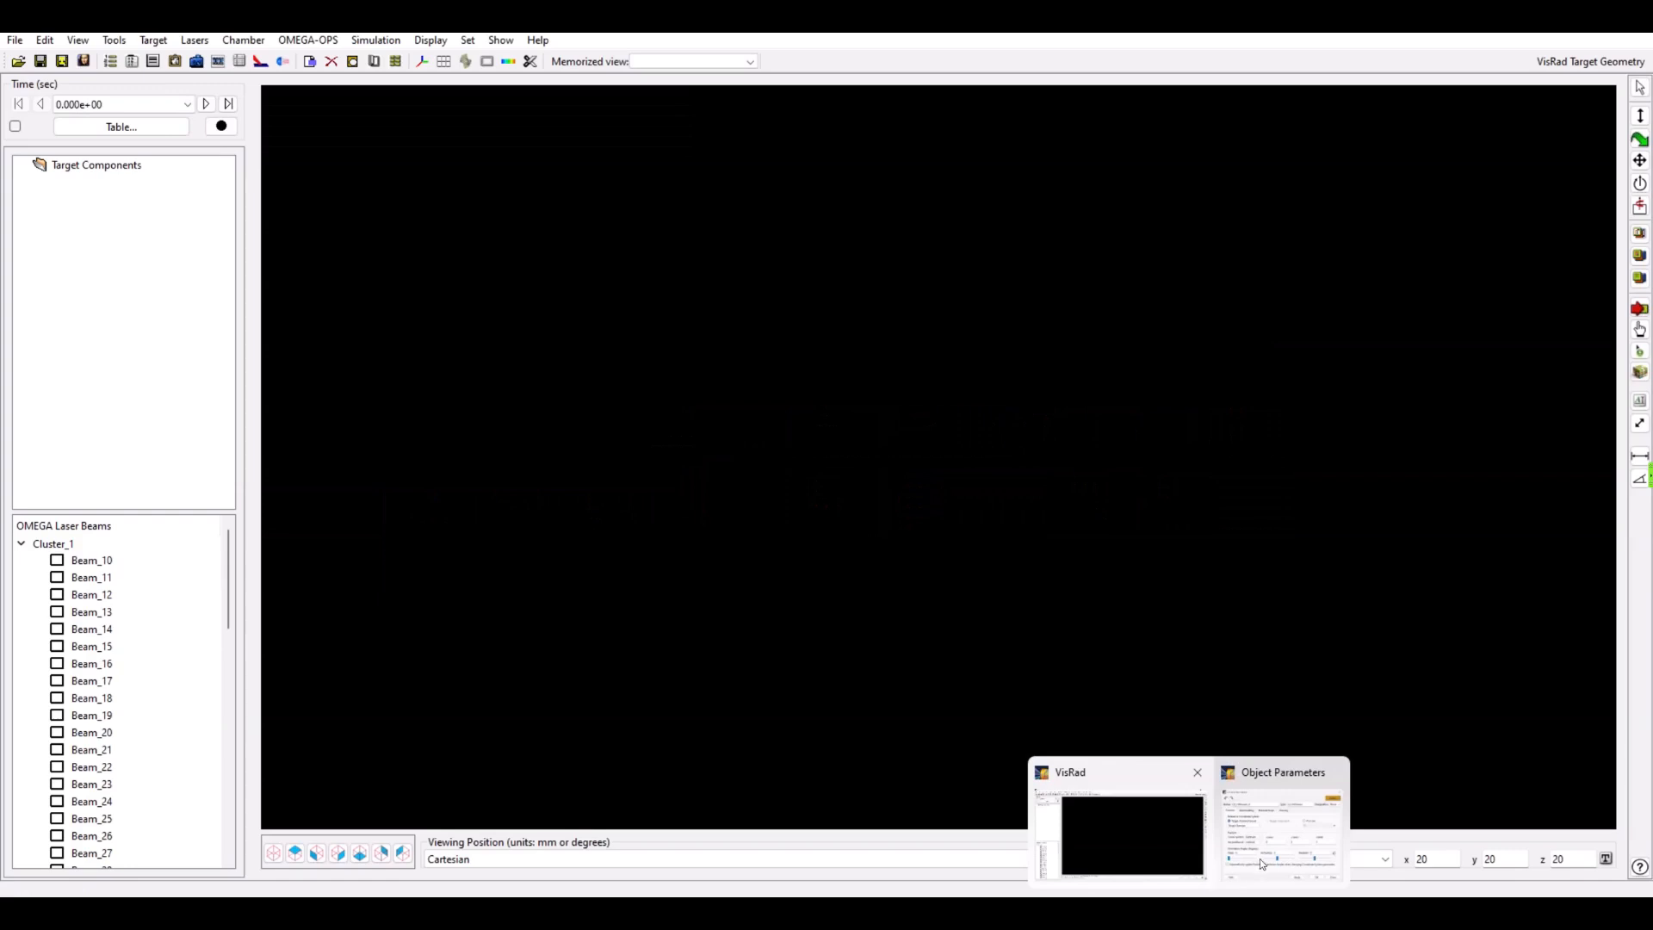
click(1259, 859)
drag(405, 118, 608, 170)
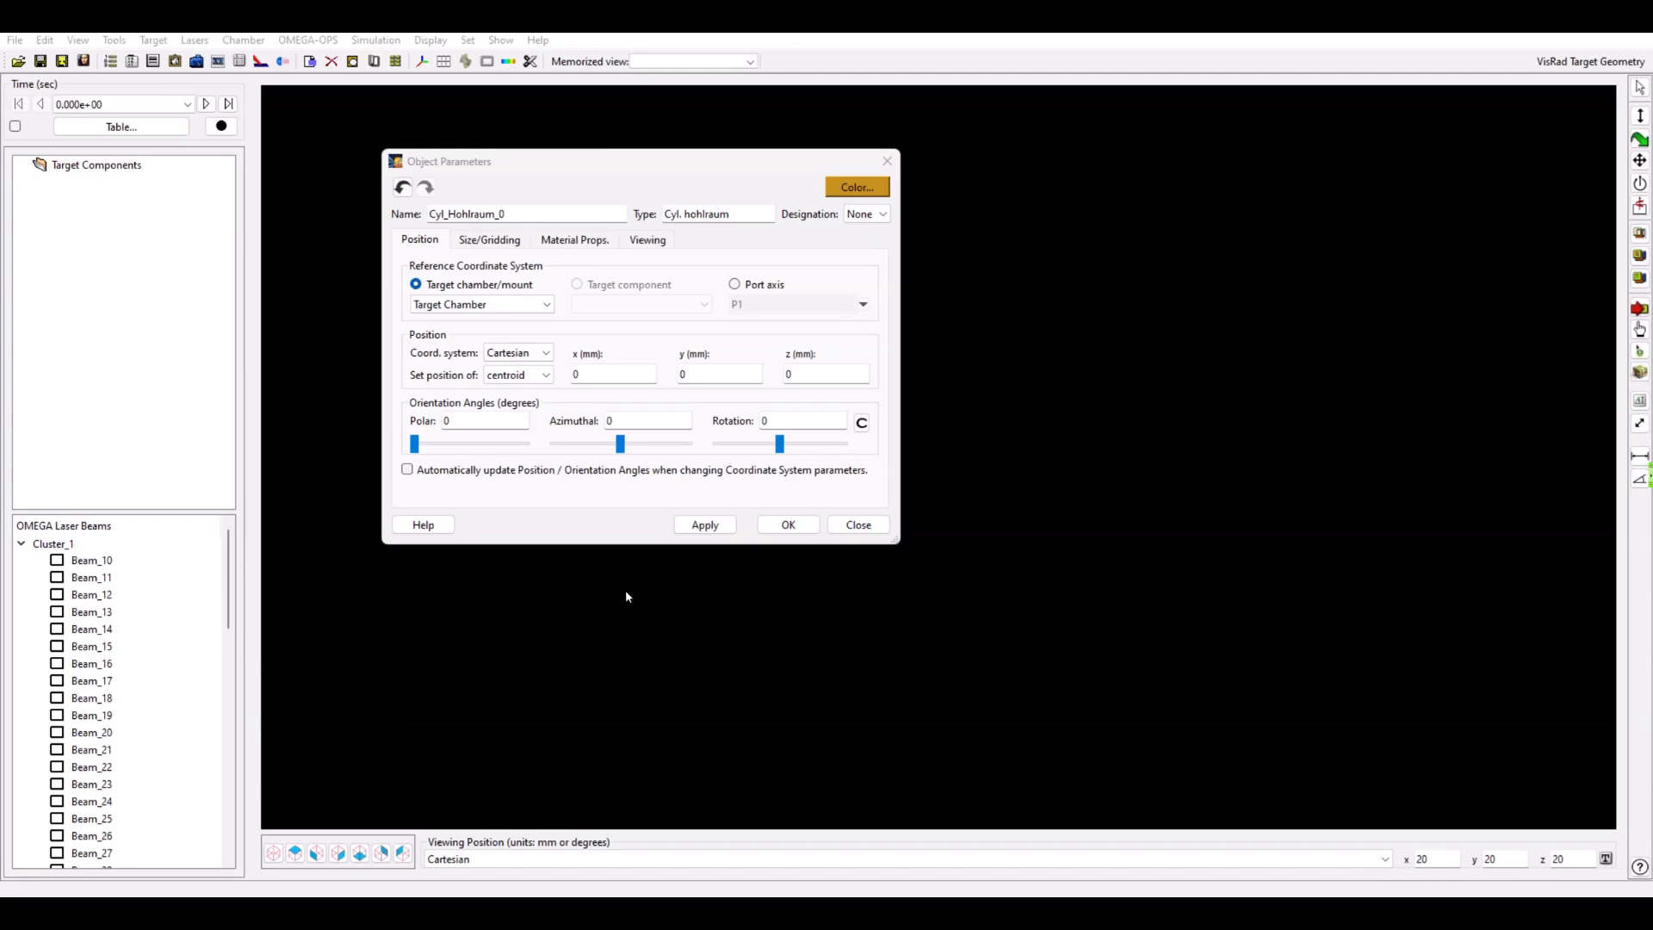
Rename the new cylindrical hohlraum object as Hohlraum.
click(526, 211)
key(BackSpace)
key(BackSpace)
click(451, 214)
key(BackSpace)
key(BackSpace)
key(BackSpace)
key(BackSpace)
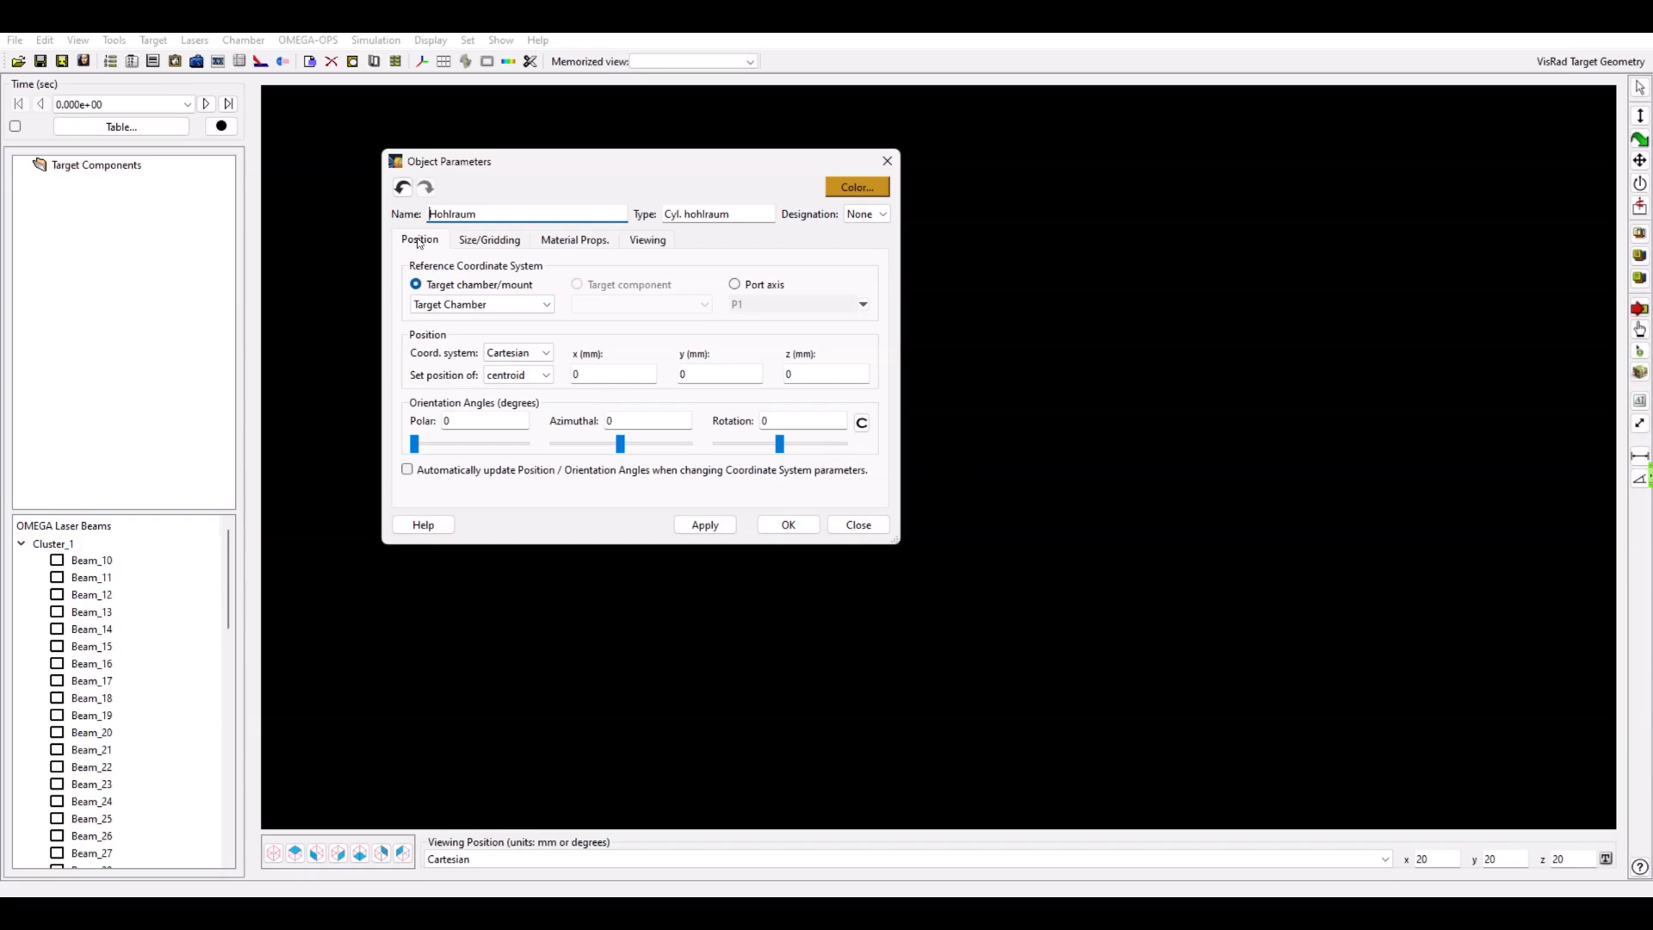
Set the hohlraum's length to 1.6 mm and its corner radius to 0.1 mm, and apply the size to the model.
click(478, 244)
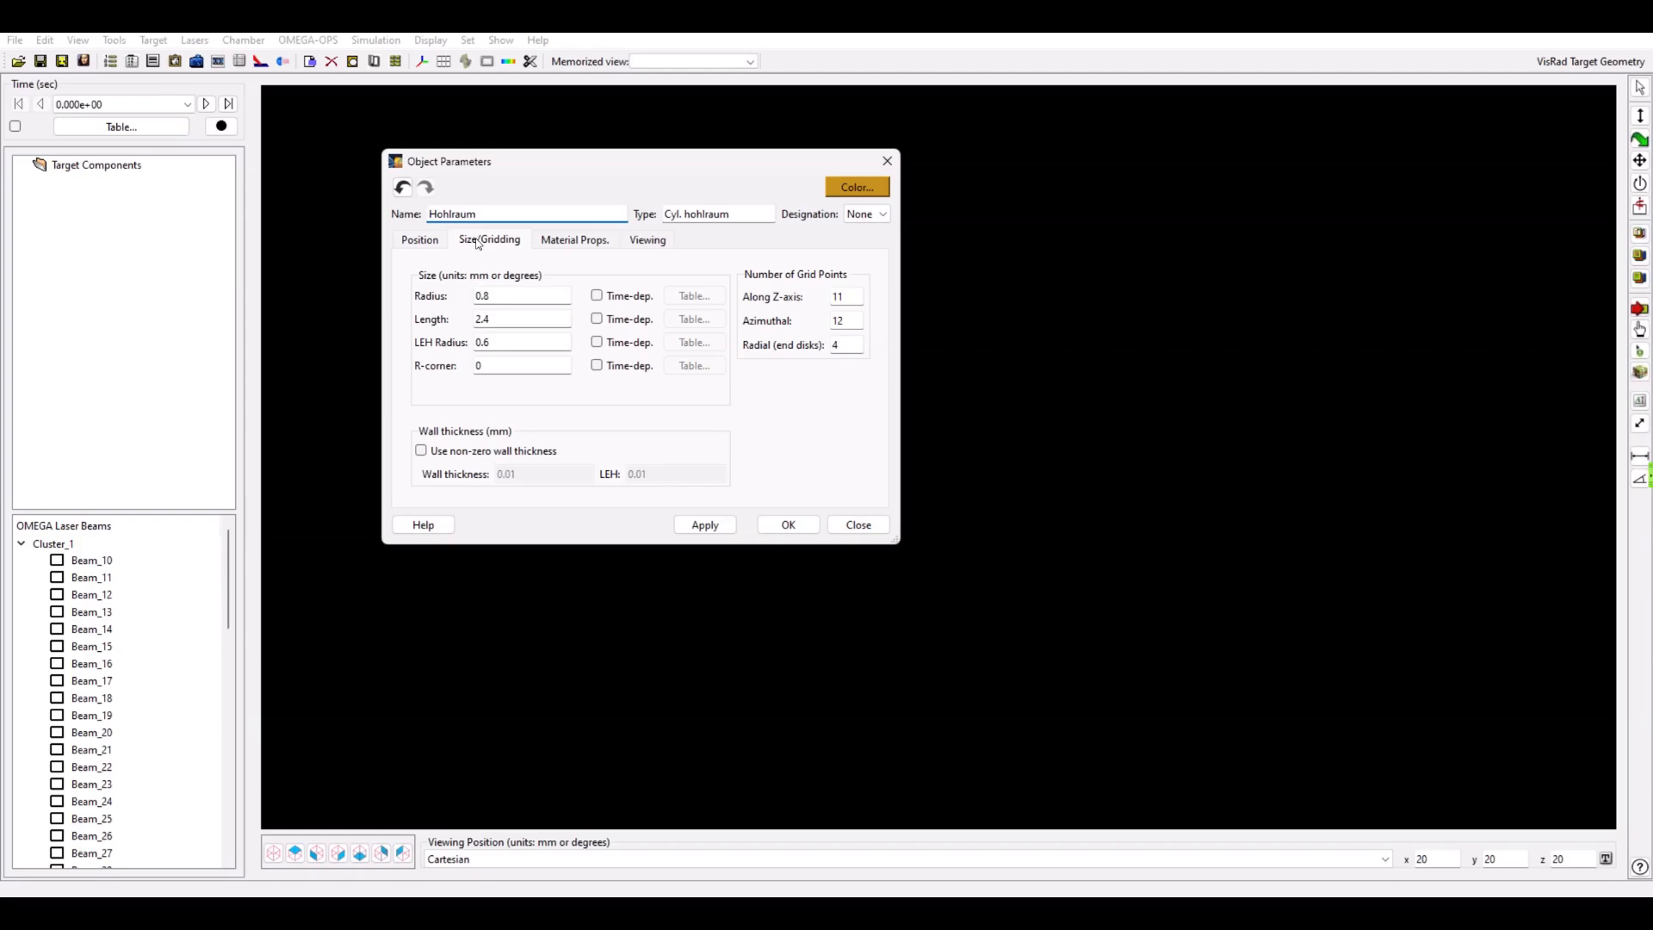
click(522, 298)
click(522, 325)
drag(523, 322, 421, 322)
text(1.6)
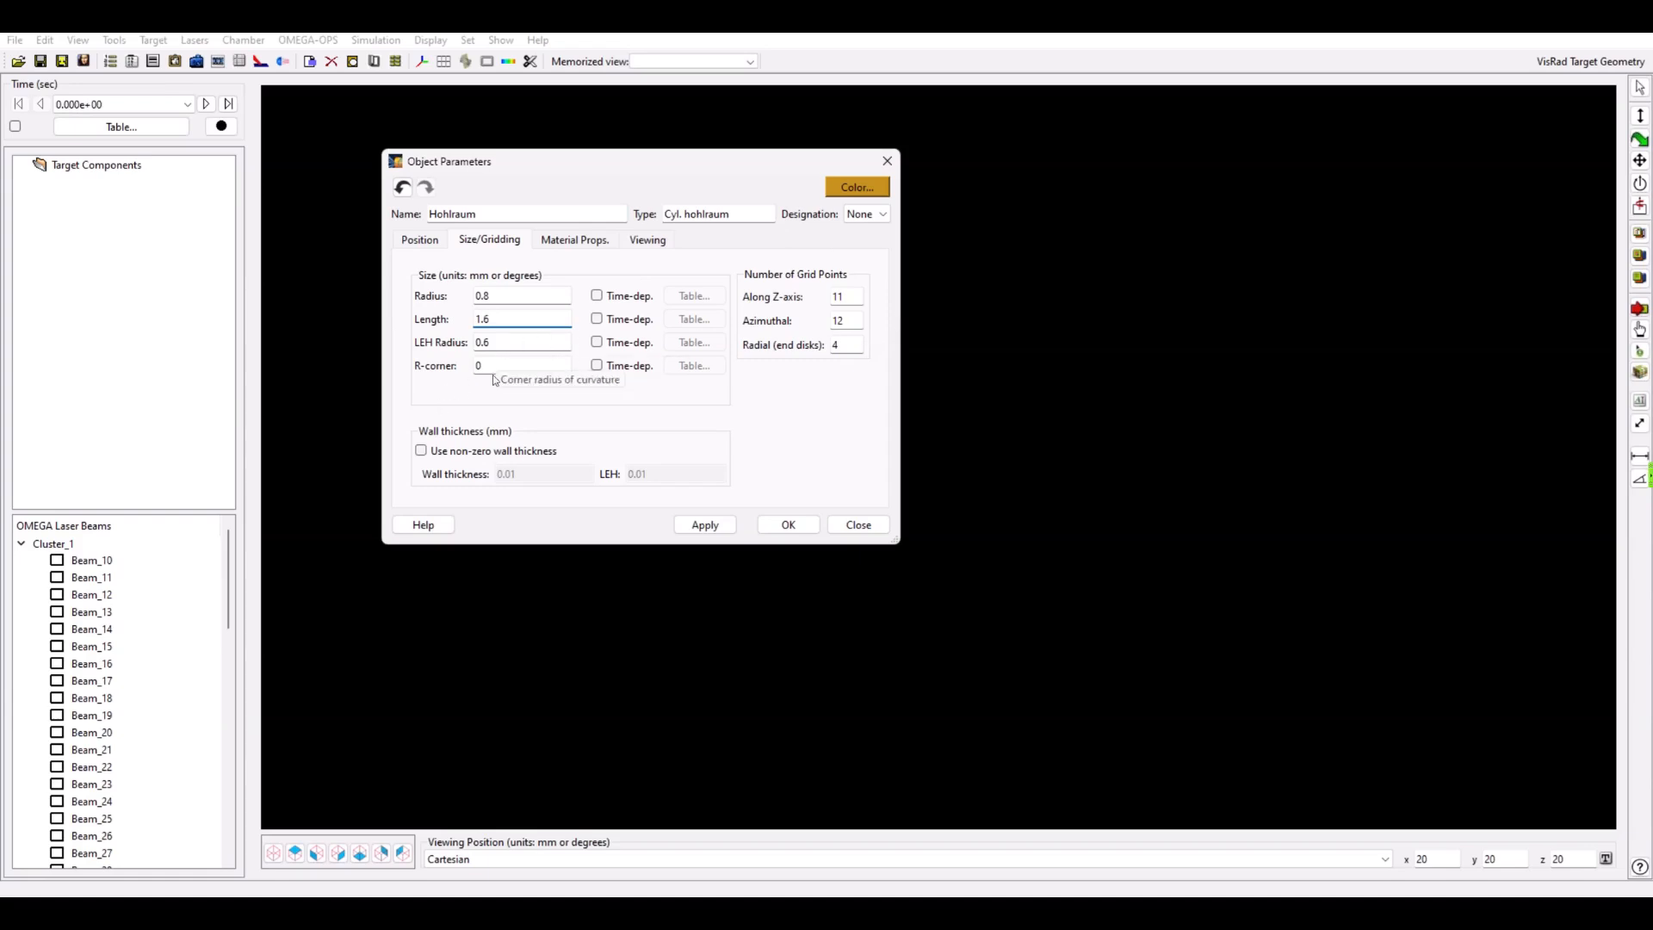
key(Tab)
key(Tab)
text(.1)
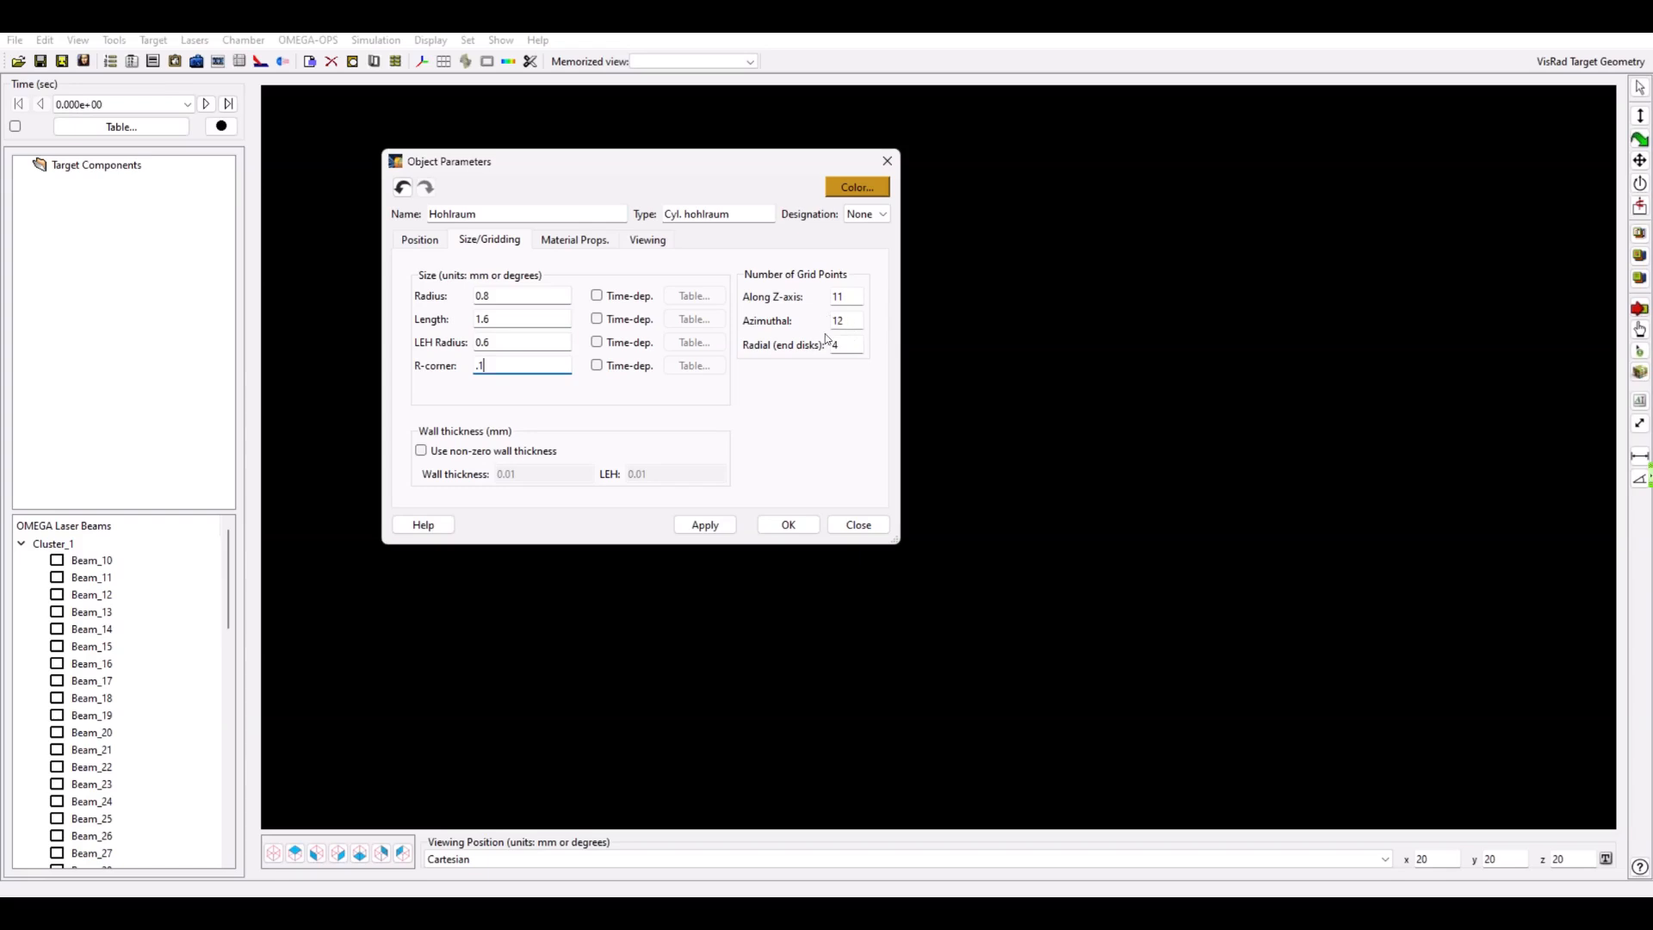
click(705, 524)
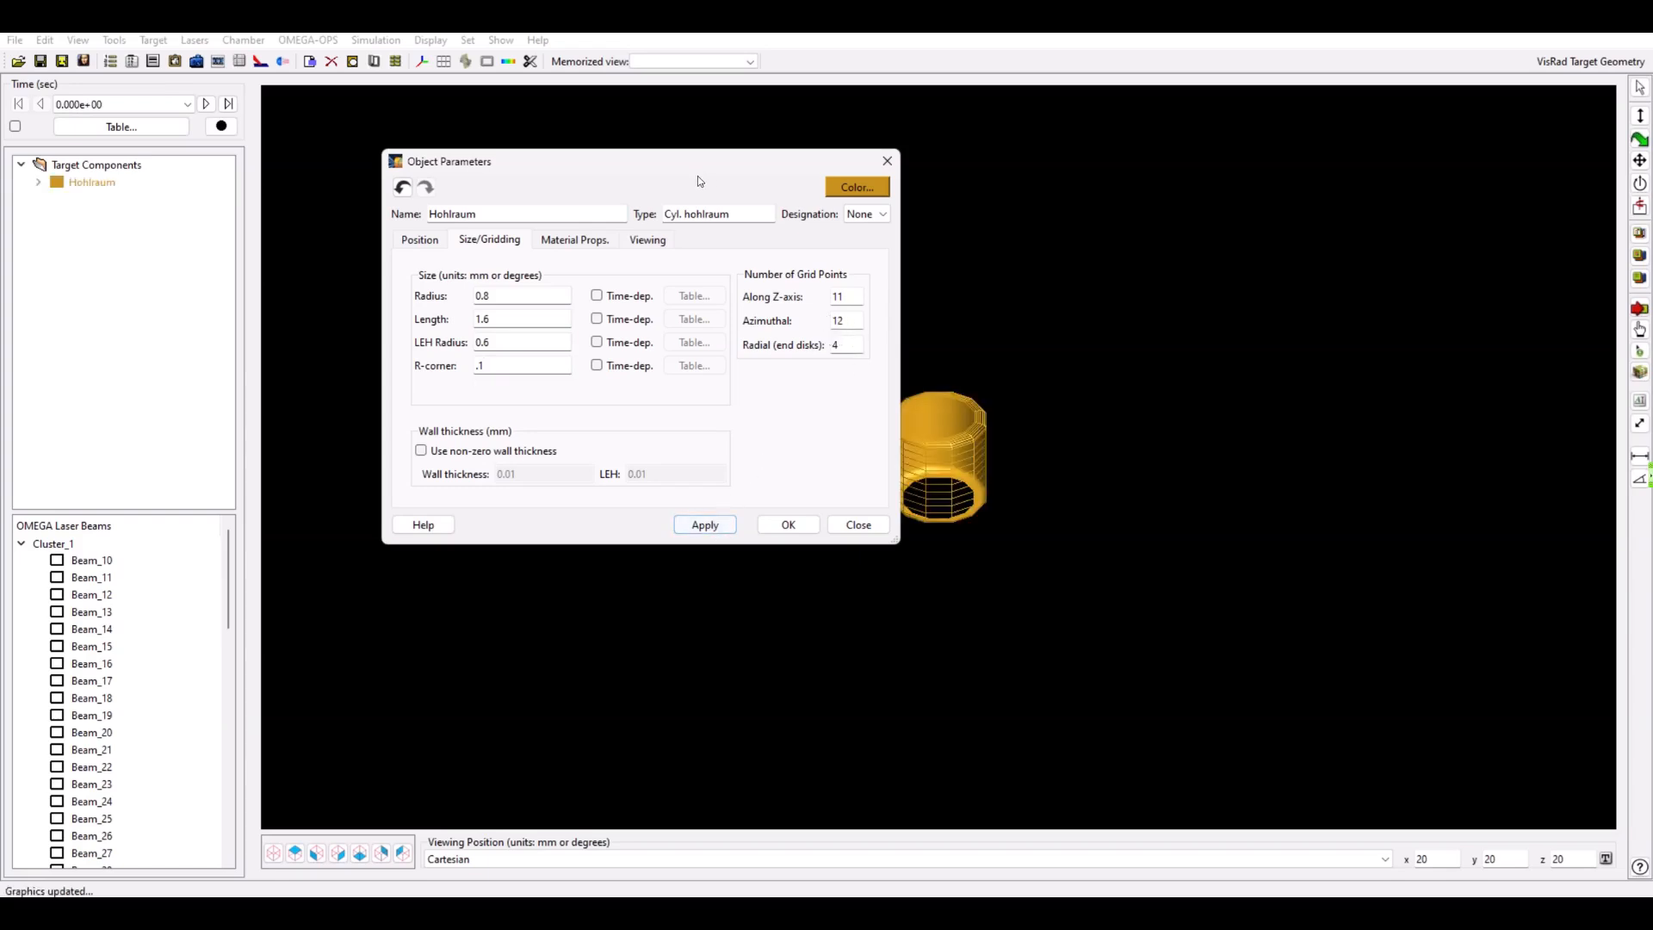
drag(670, 163, 622, 164)
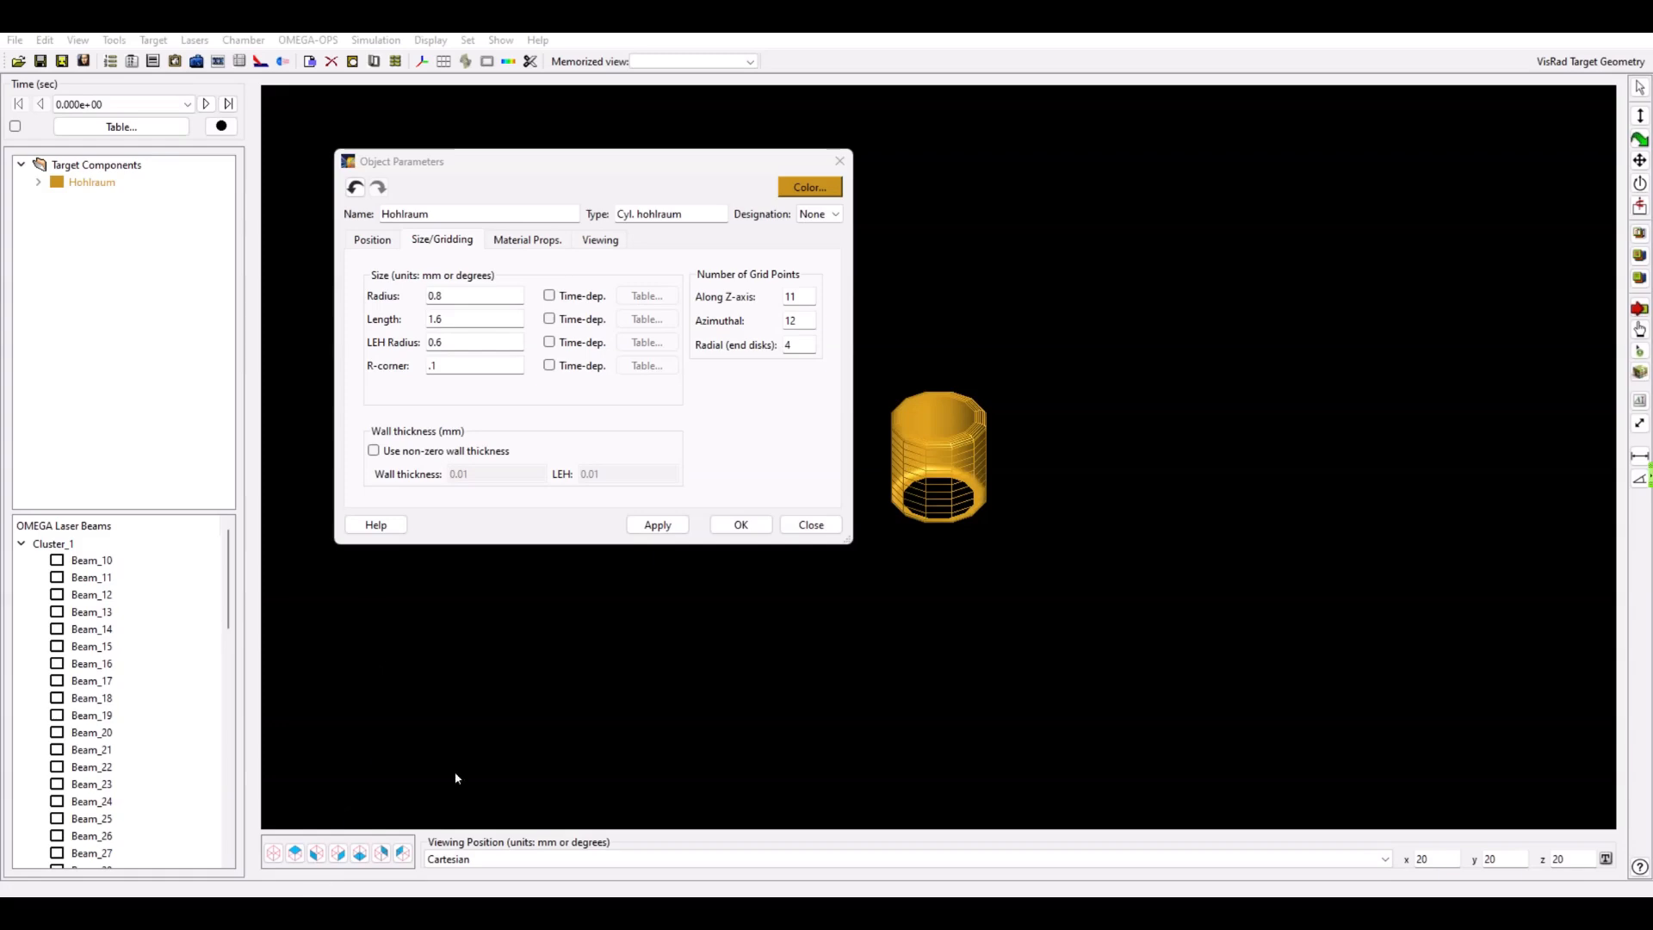
Review the target chamber and mount options for the hohlraum's reference coordinate system, keep Target Chamber, and accept the parameters.
click(374, 242)
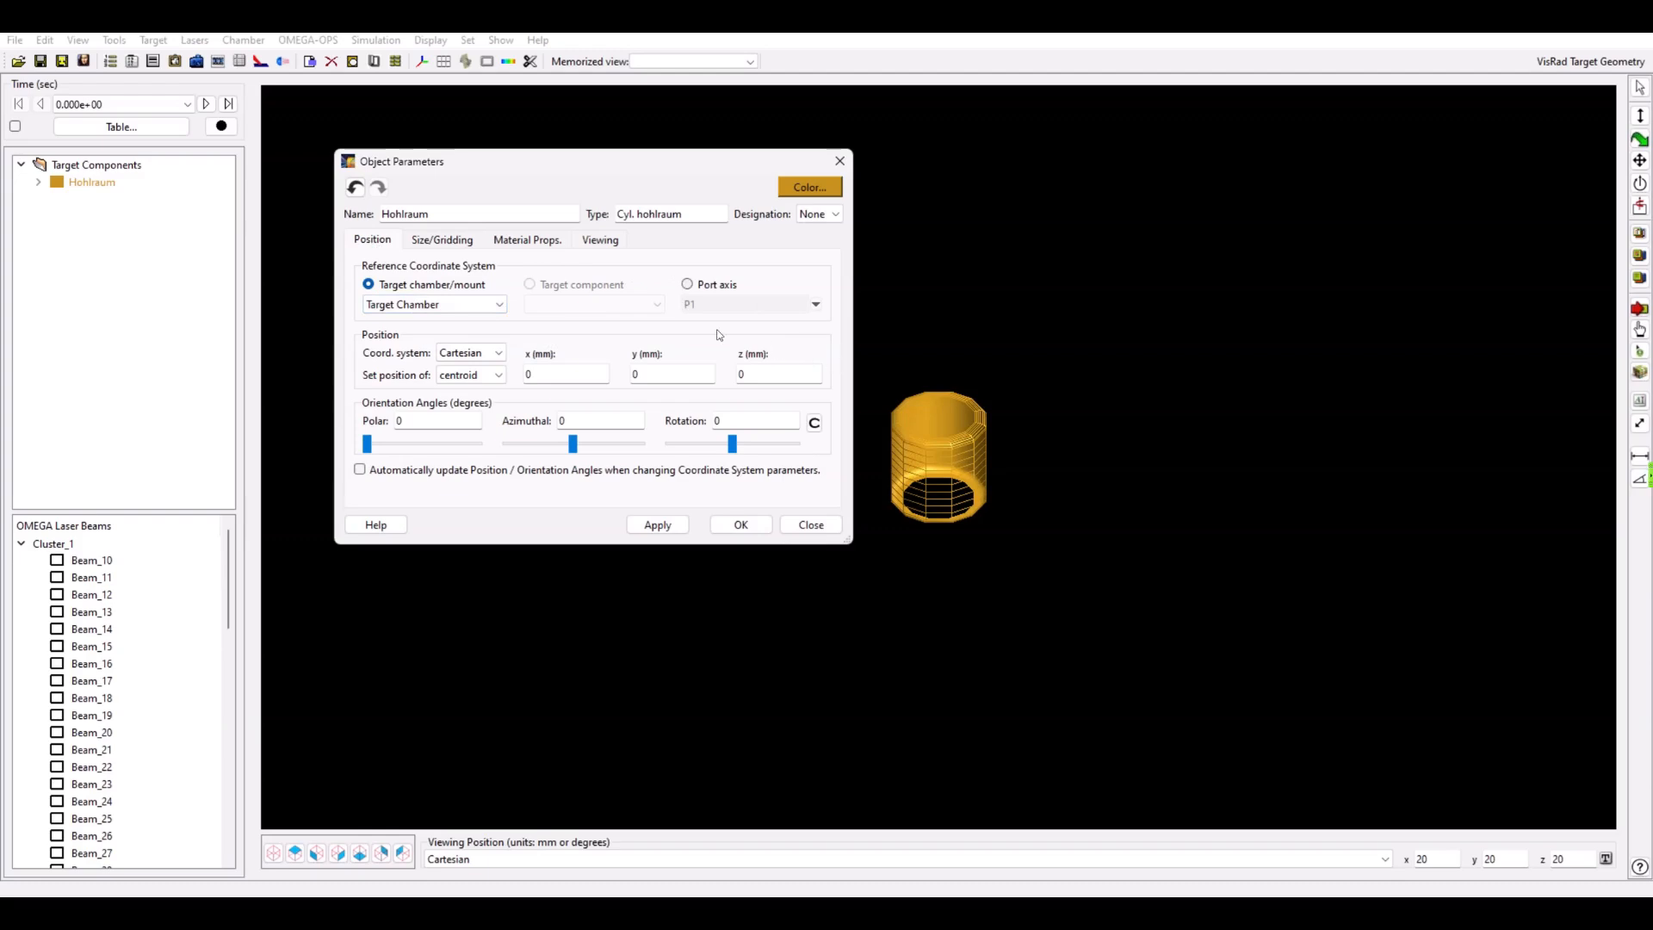
click(445, 306)
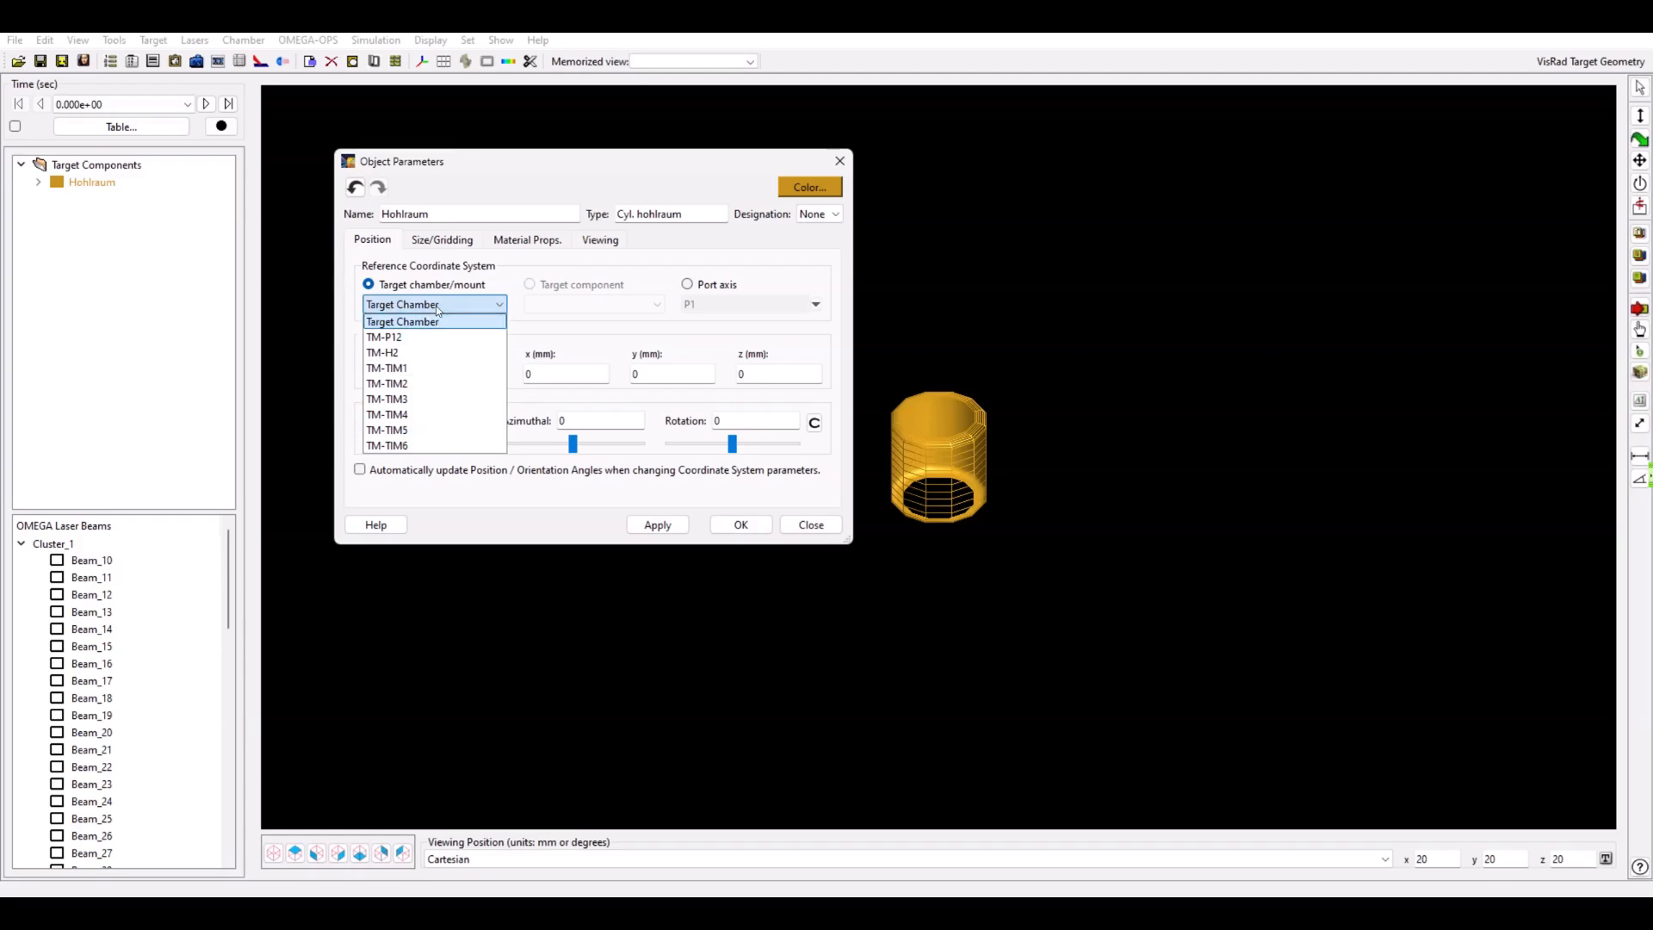
click(436, 307)
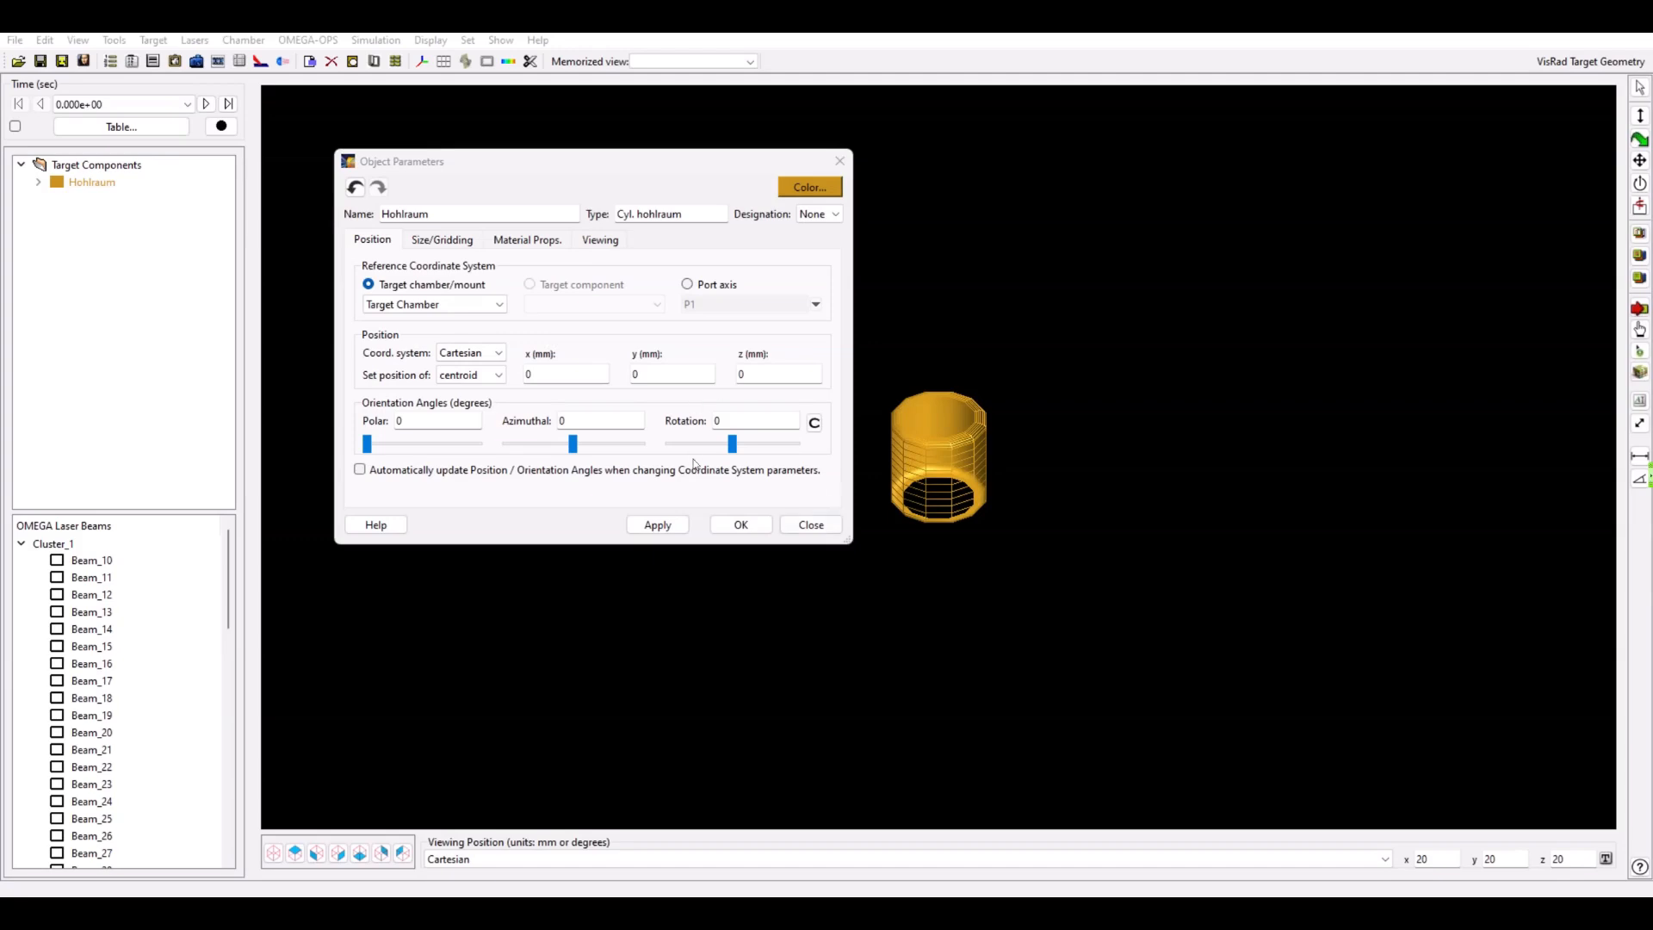
click(741, 524)
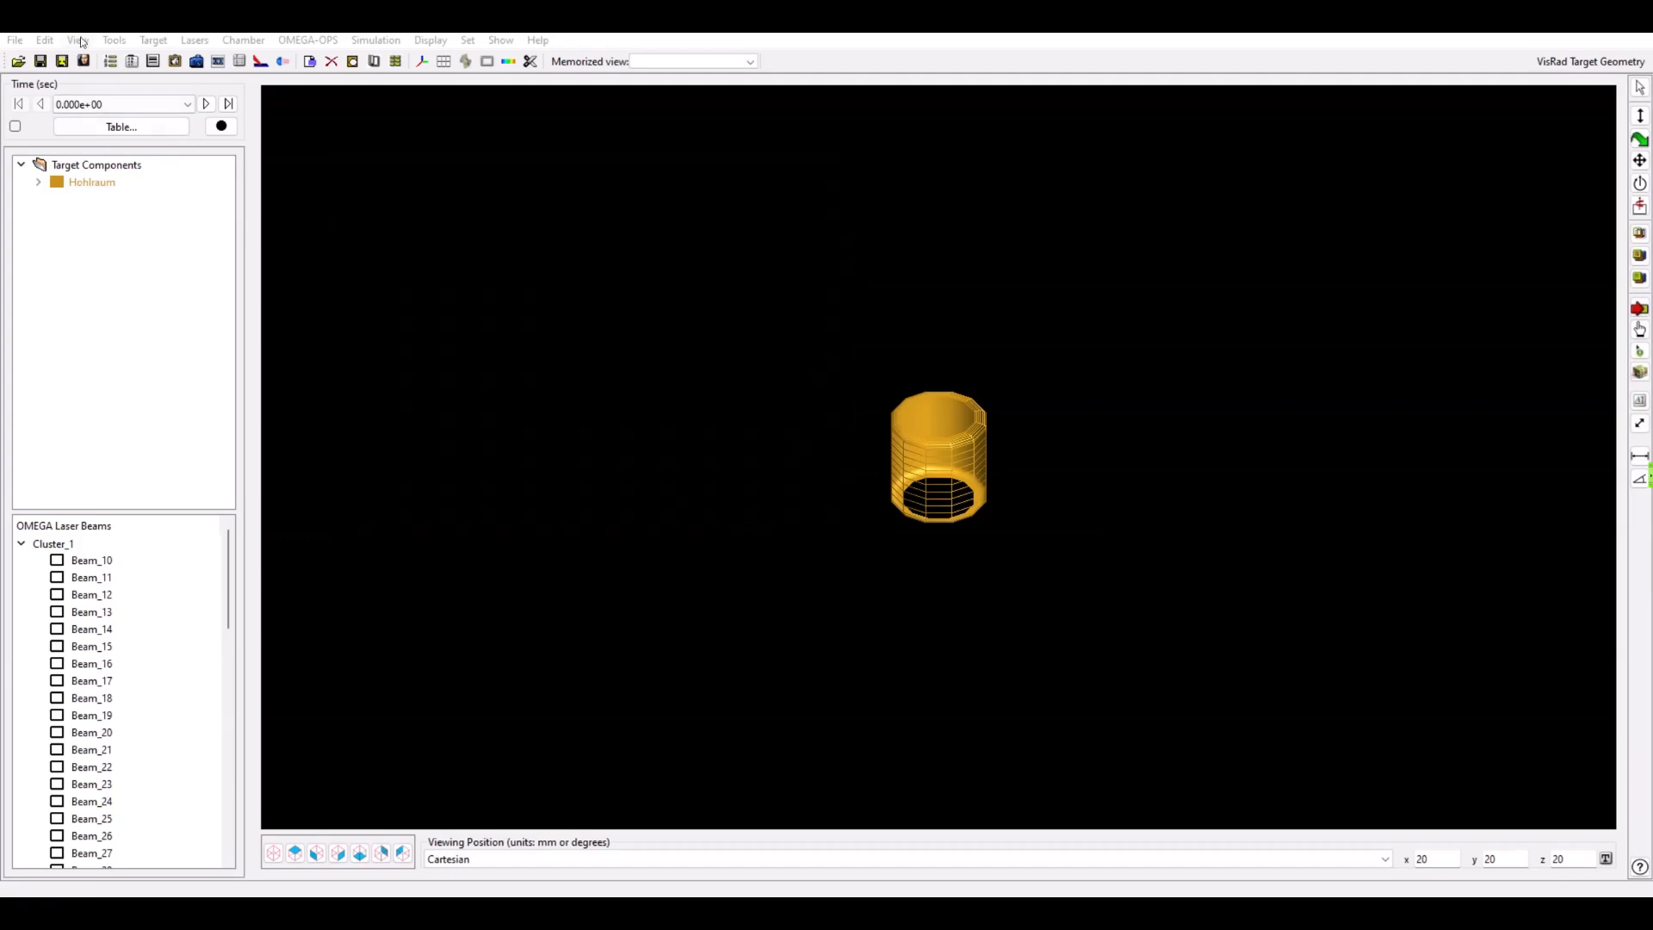
Open the OMEGA port positions list and view the chamber's ports in the graphical ports viewer.
click(77, 40)
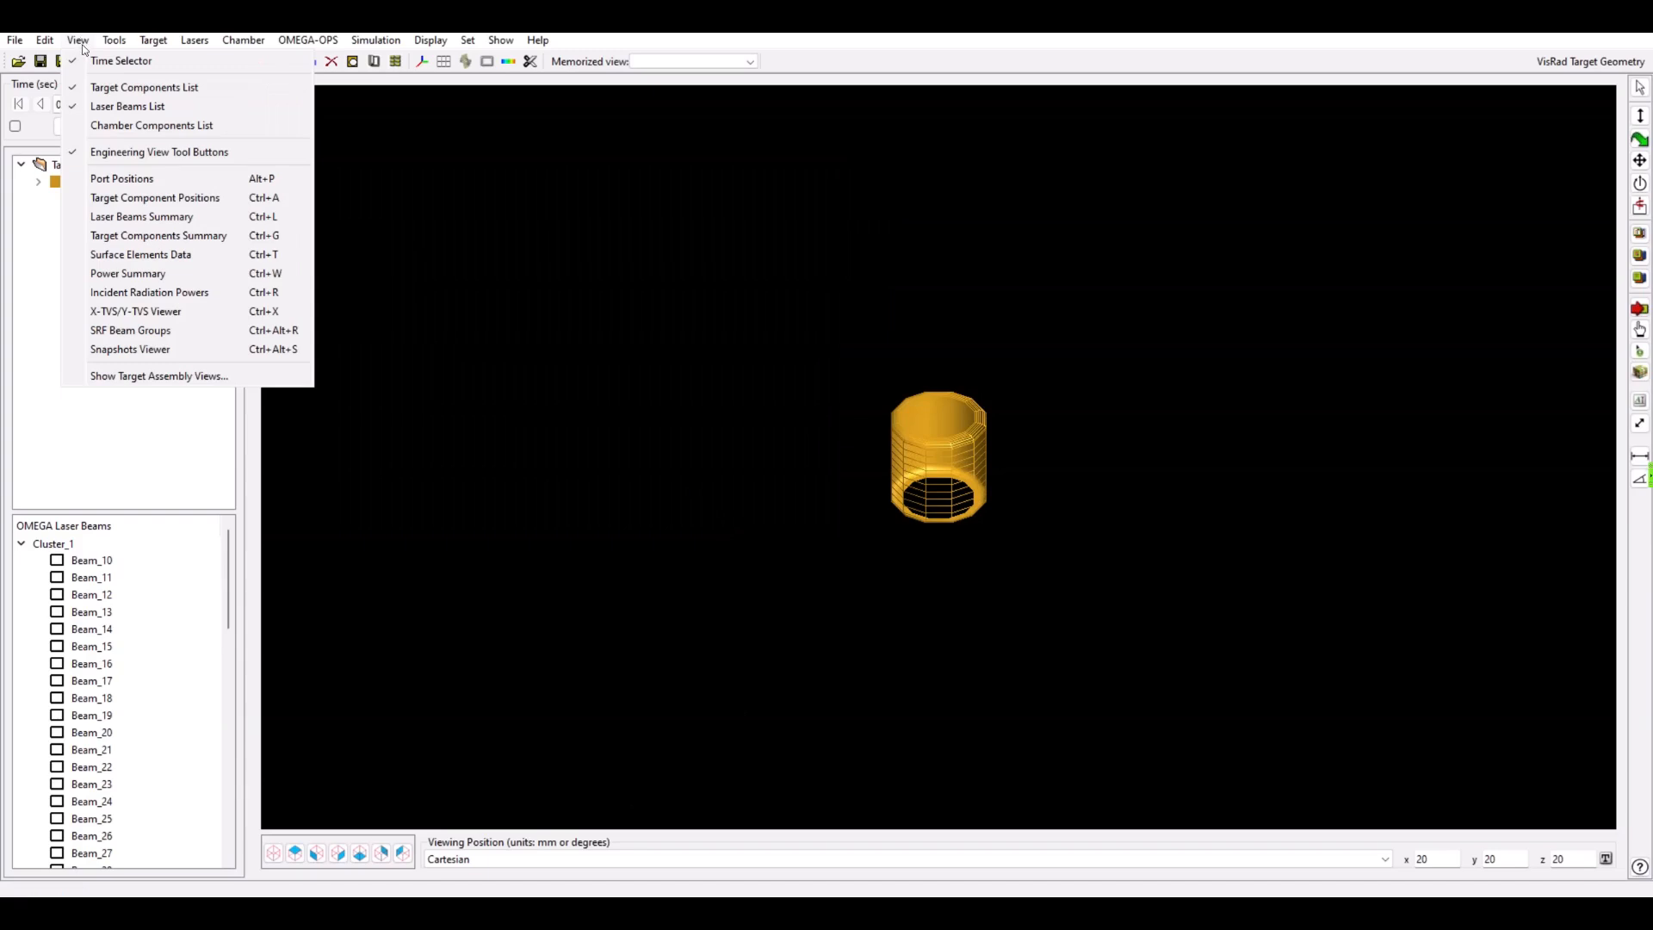
click(152, 180)
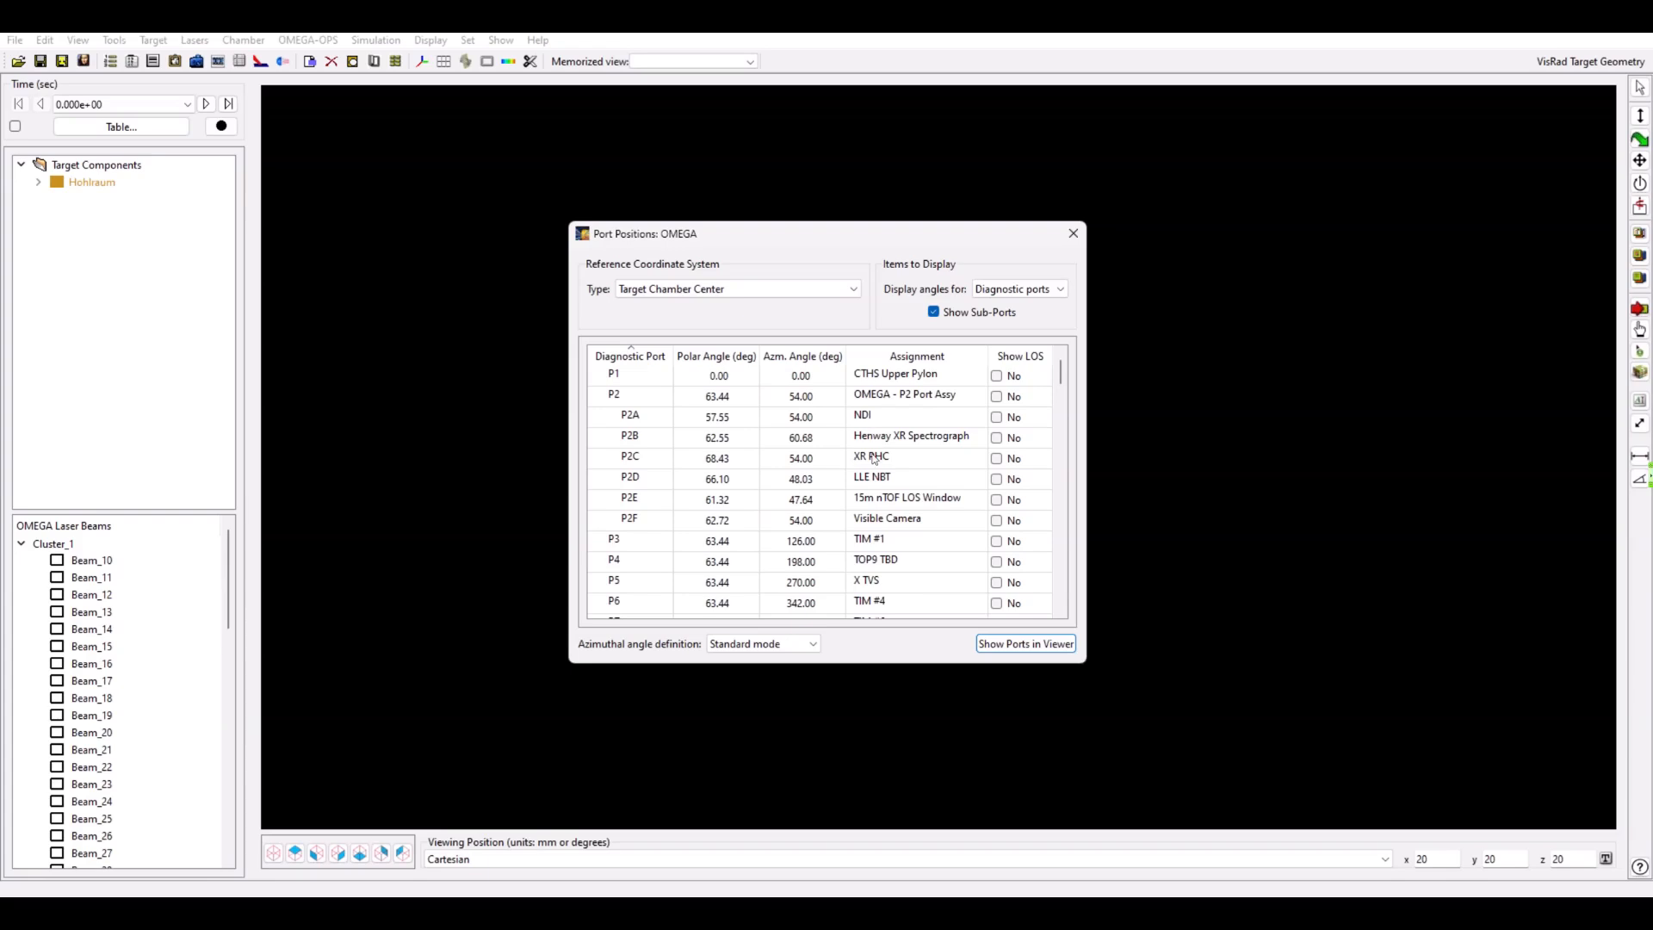
click(1001, 653)
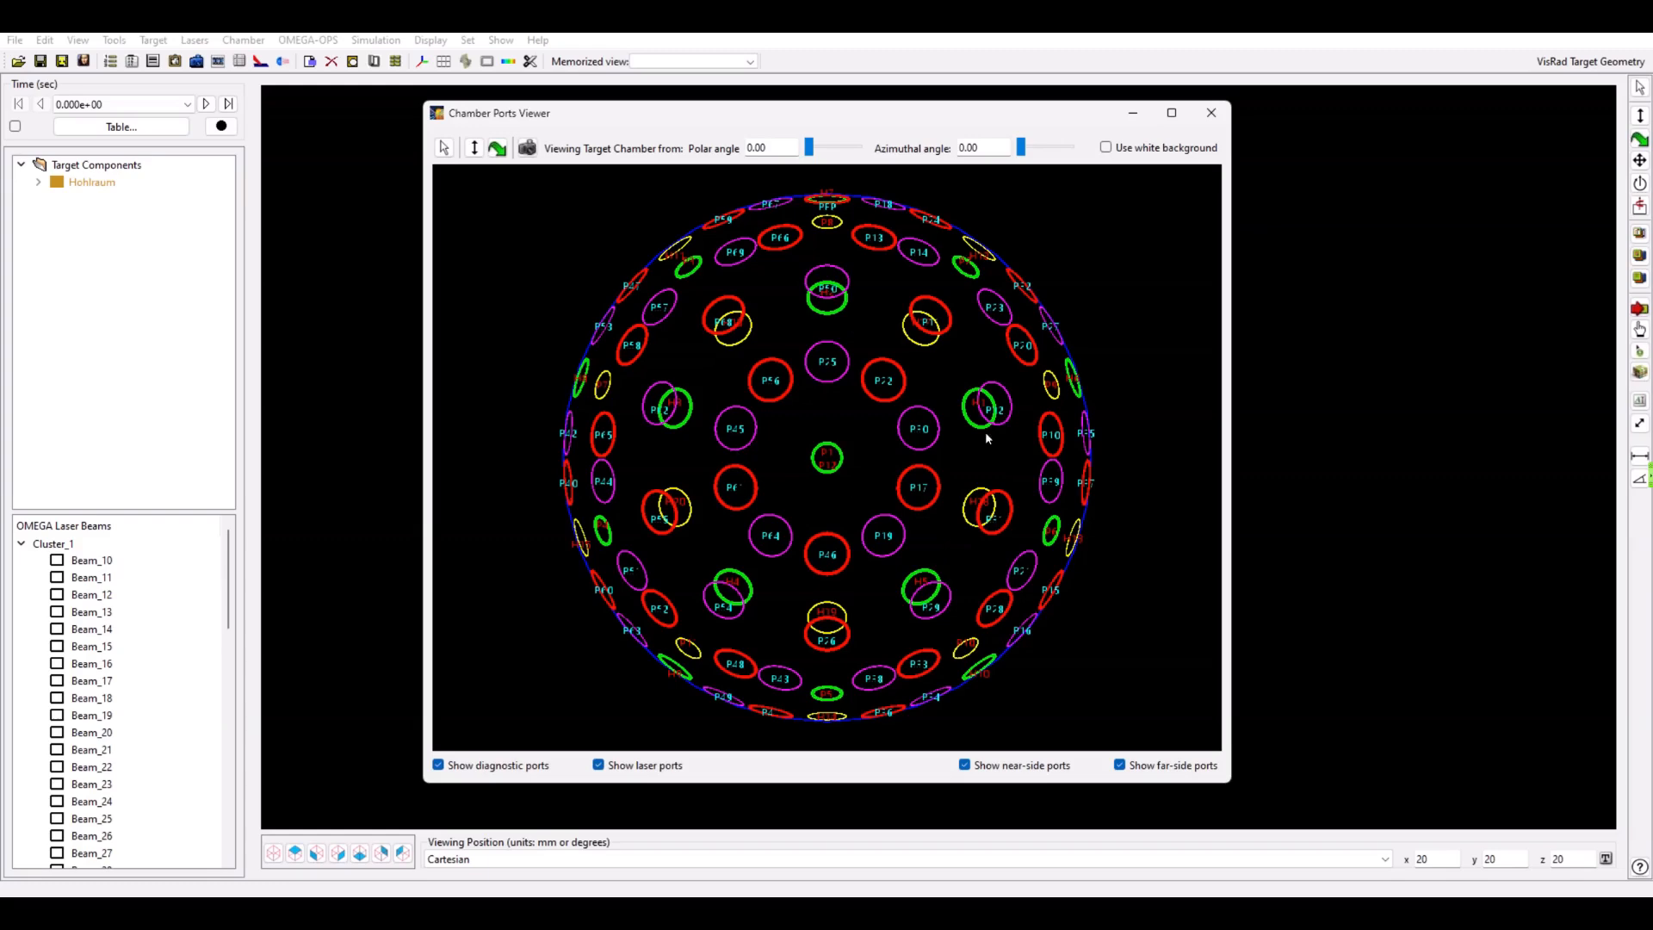
click(1211, 113)
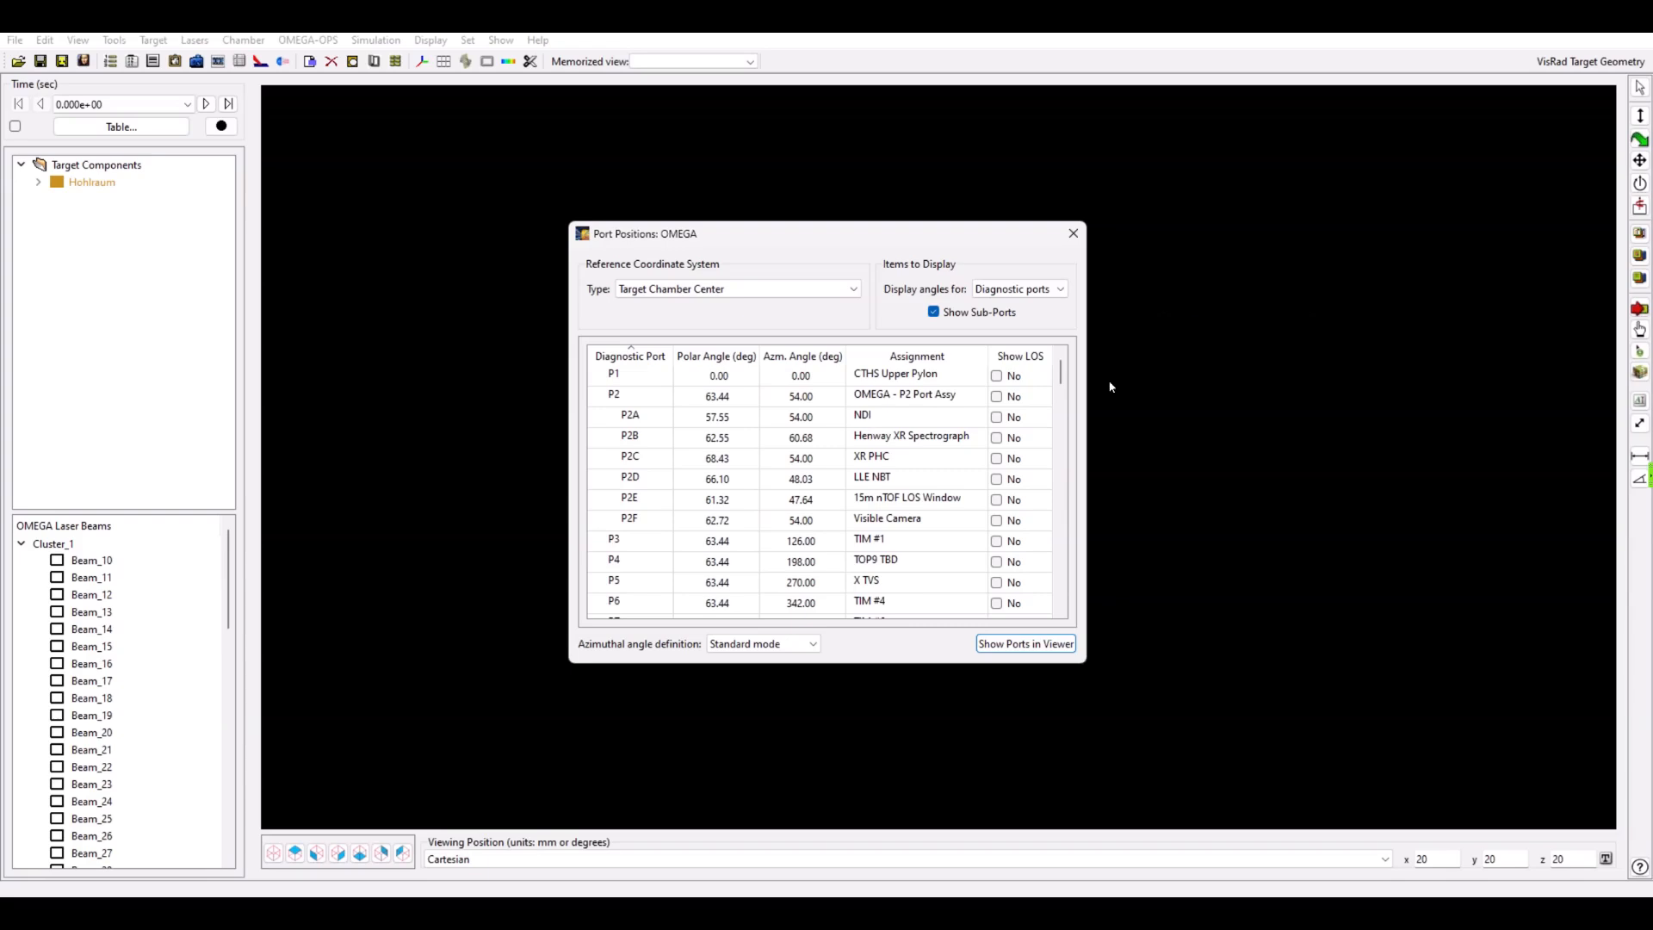
Show the line of sight for diagnostic port P6 (TIM #4) through the hohlraum and close the port positions list.
click(654, 603)
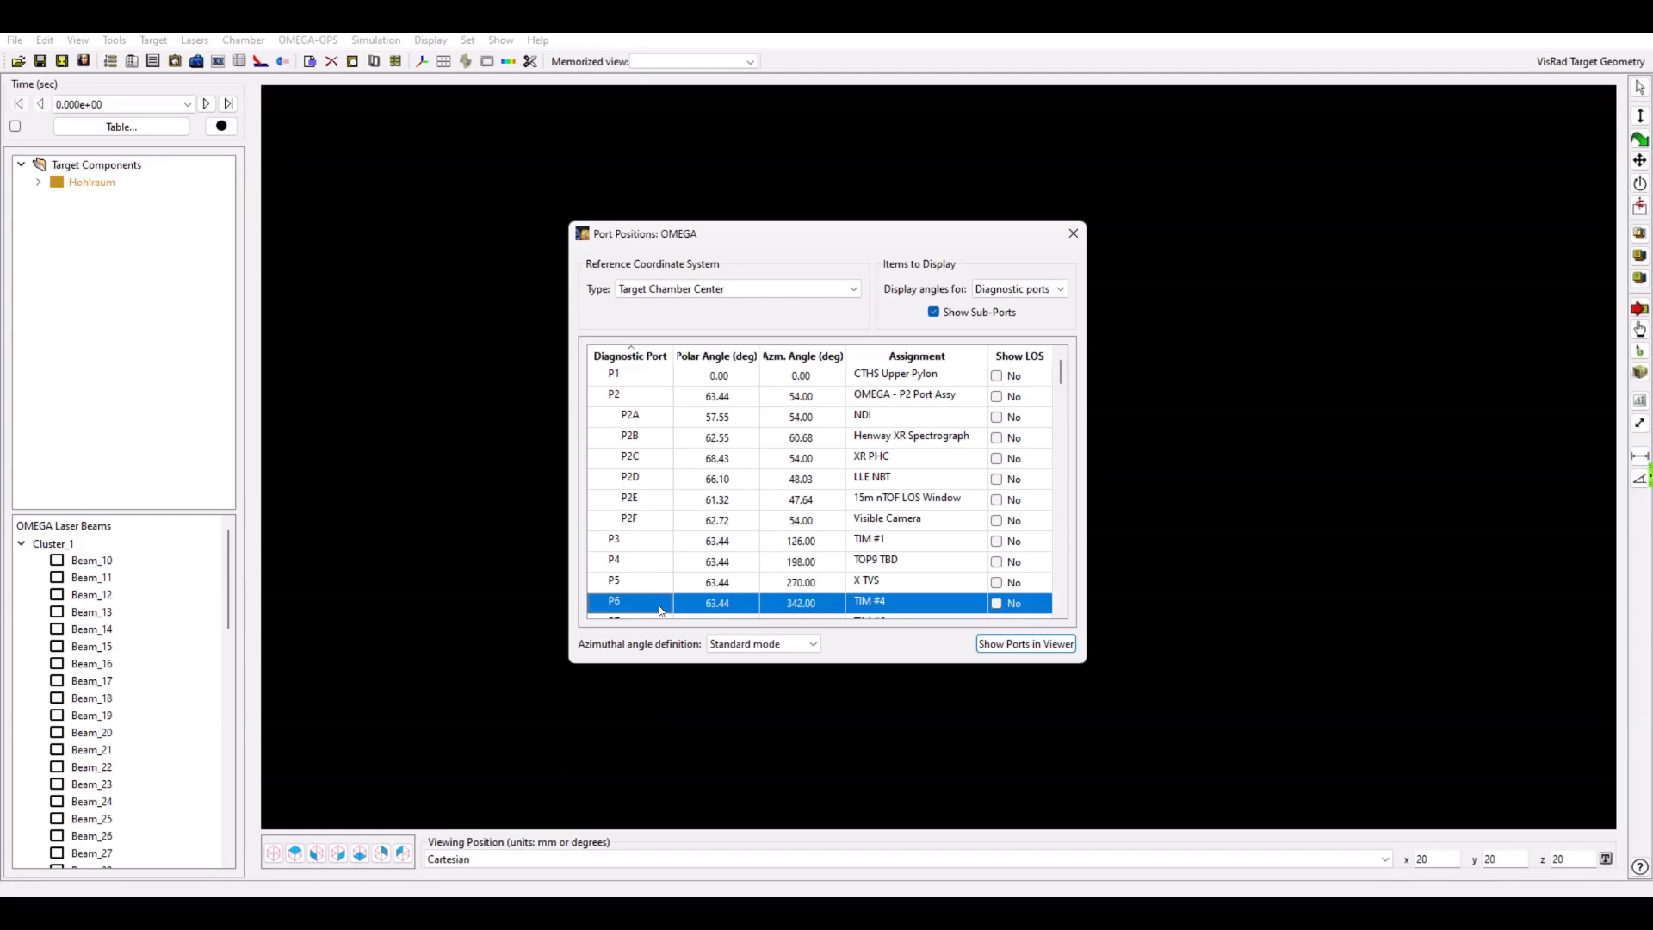
click(997, 603)
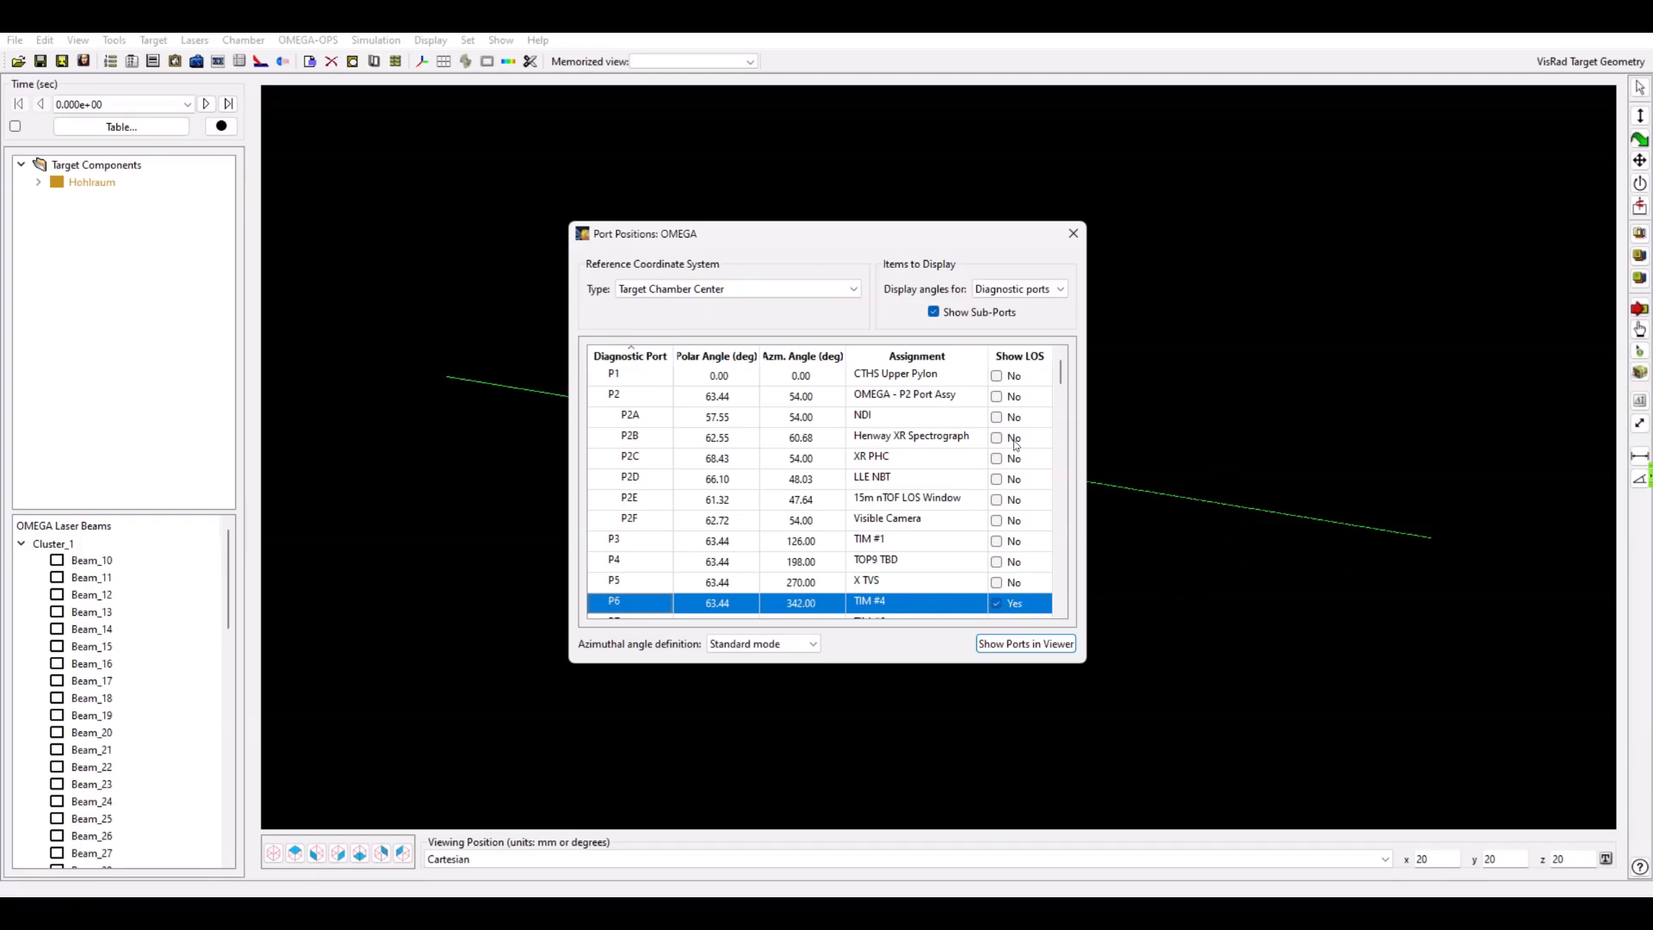
drag(845, 239, 1321, 162)
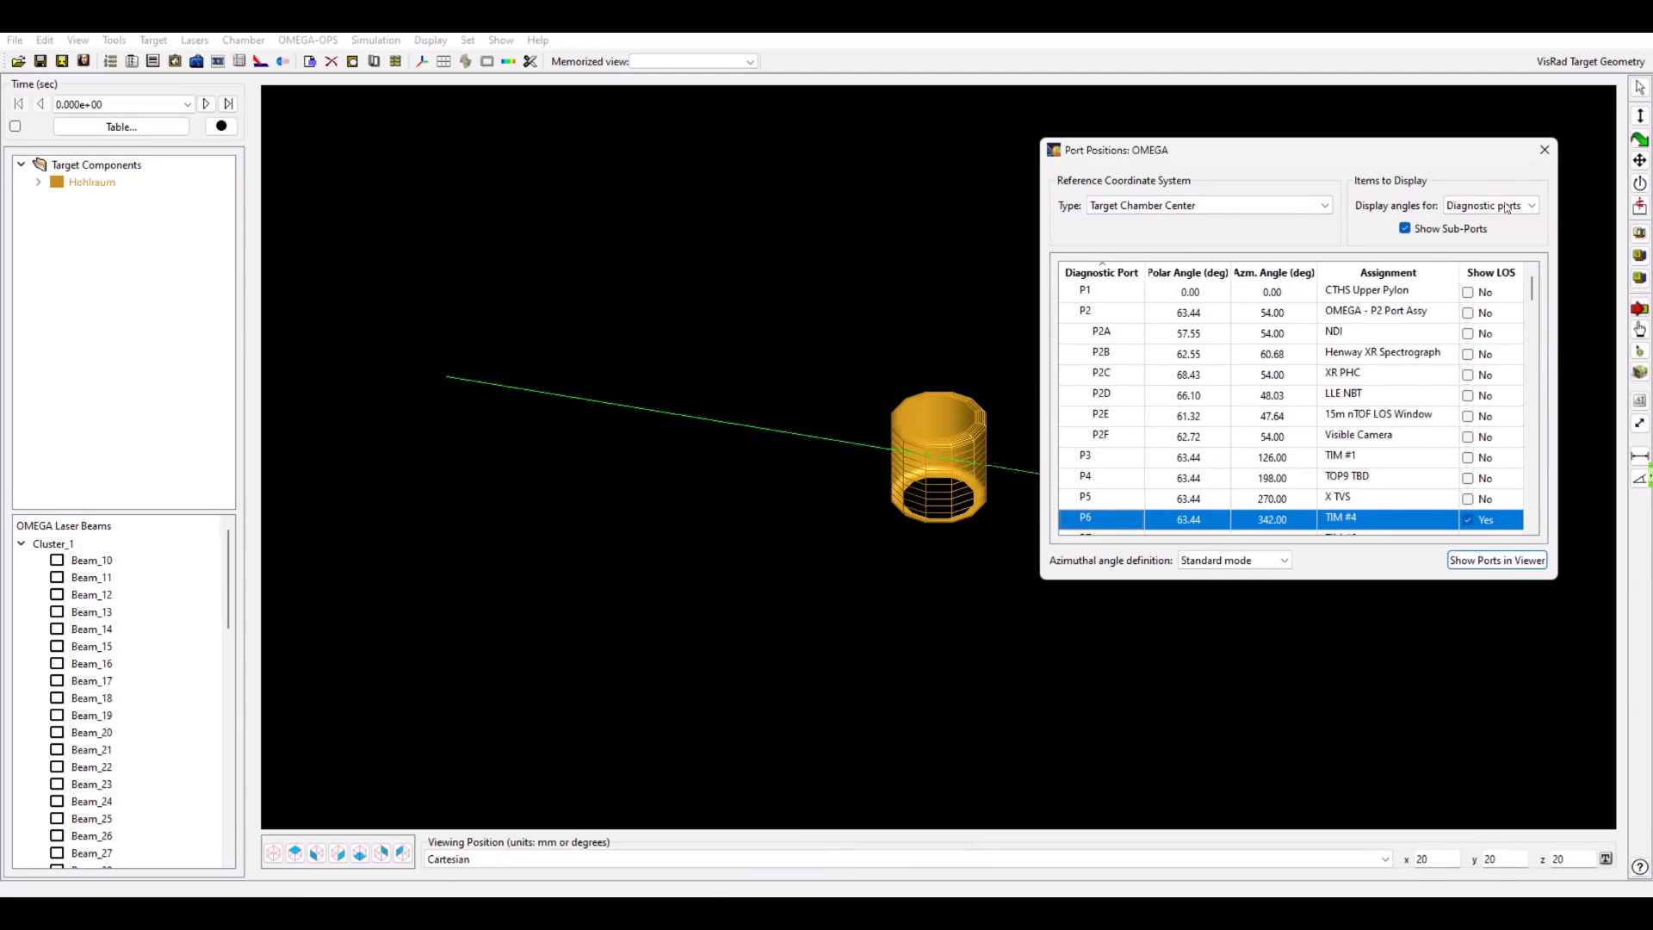
click(1545, 152)
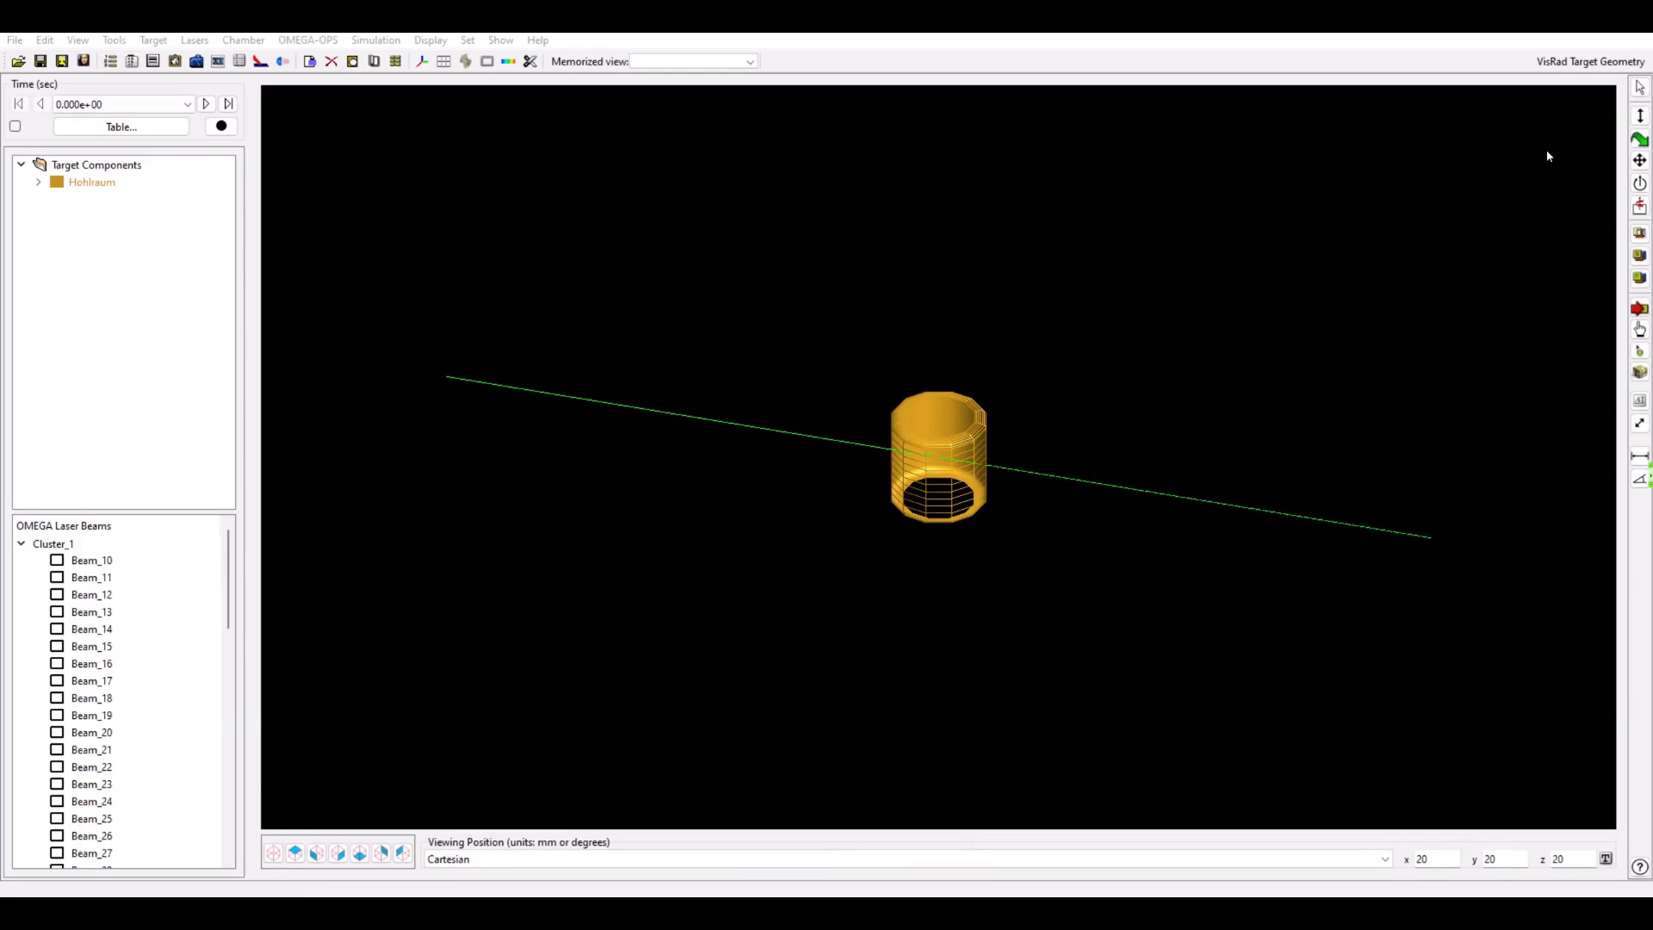
Open the hohlraum's parameters and compare the diagnostic port axis list with the target chamber and mount options for its reference coordinate system.
double_click(74, 184)
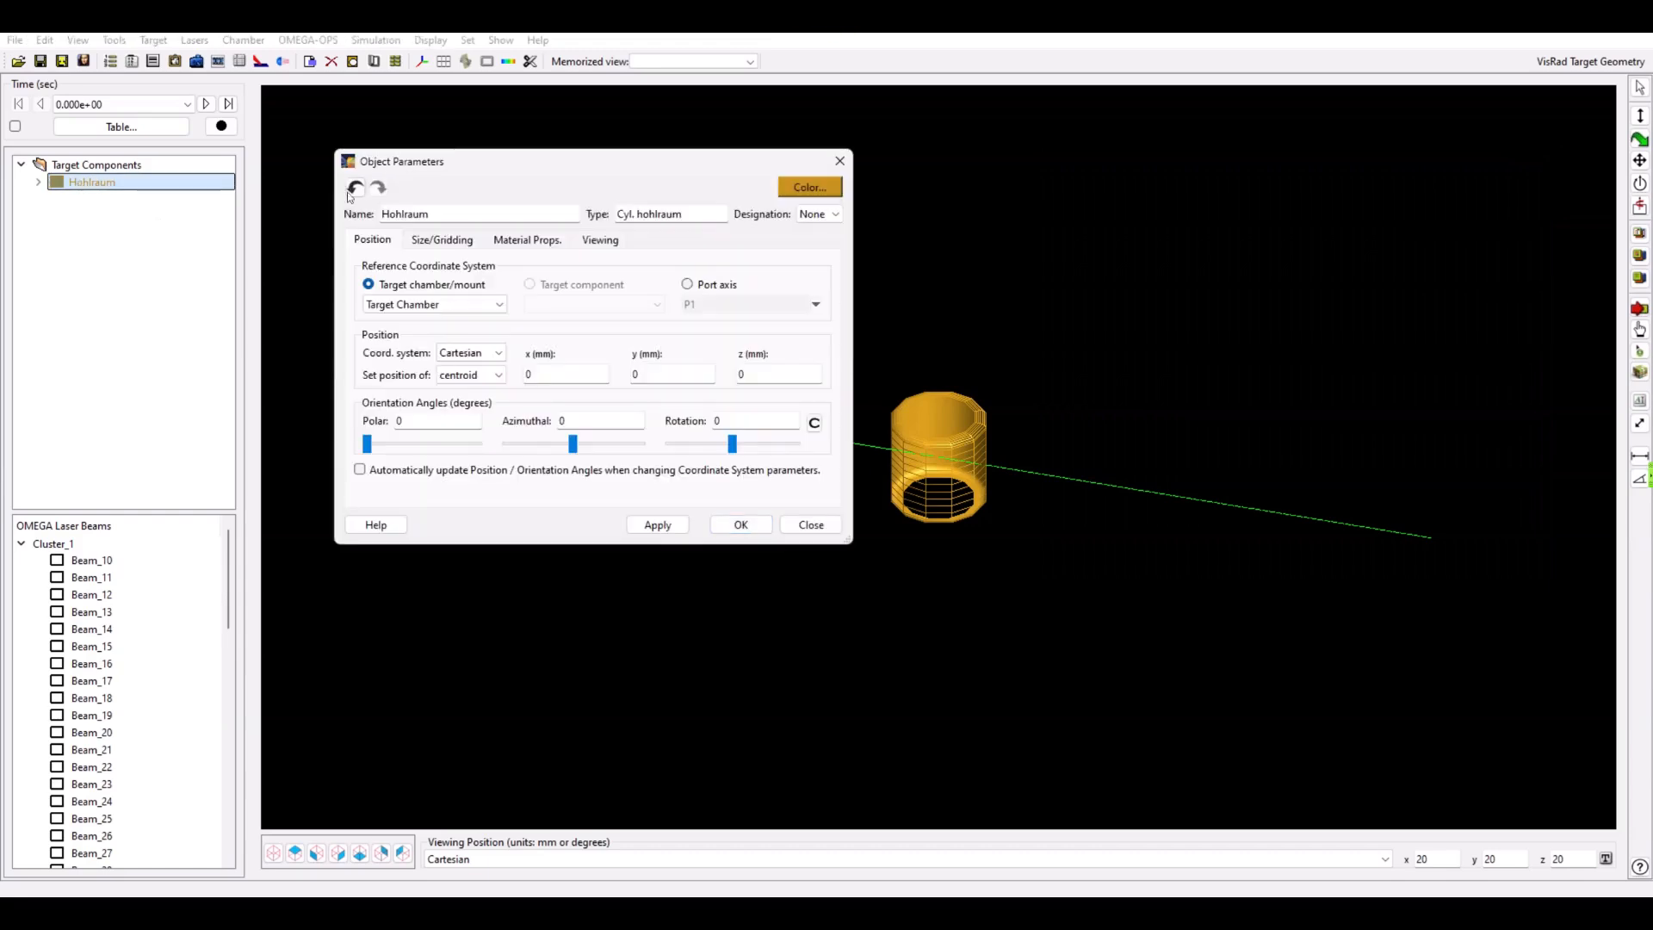
drag(488, 170, 488, 303)
click(685, 417)
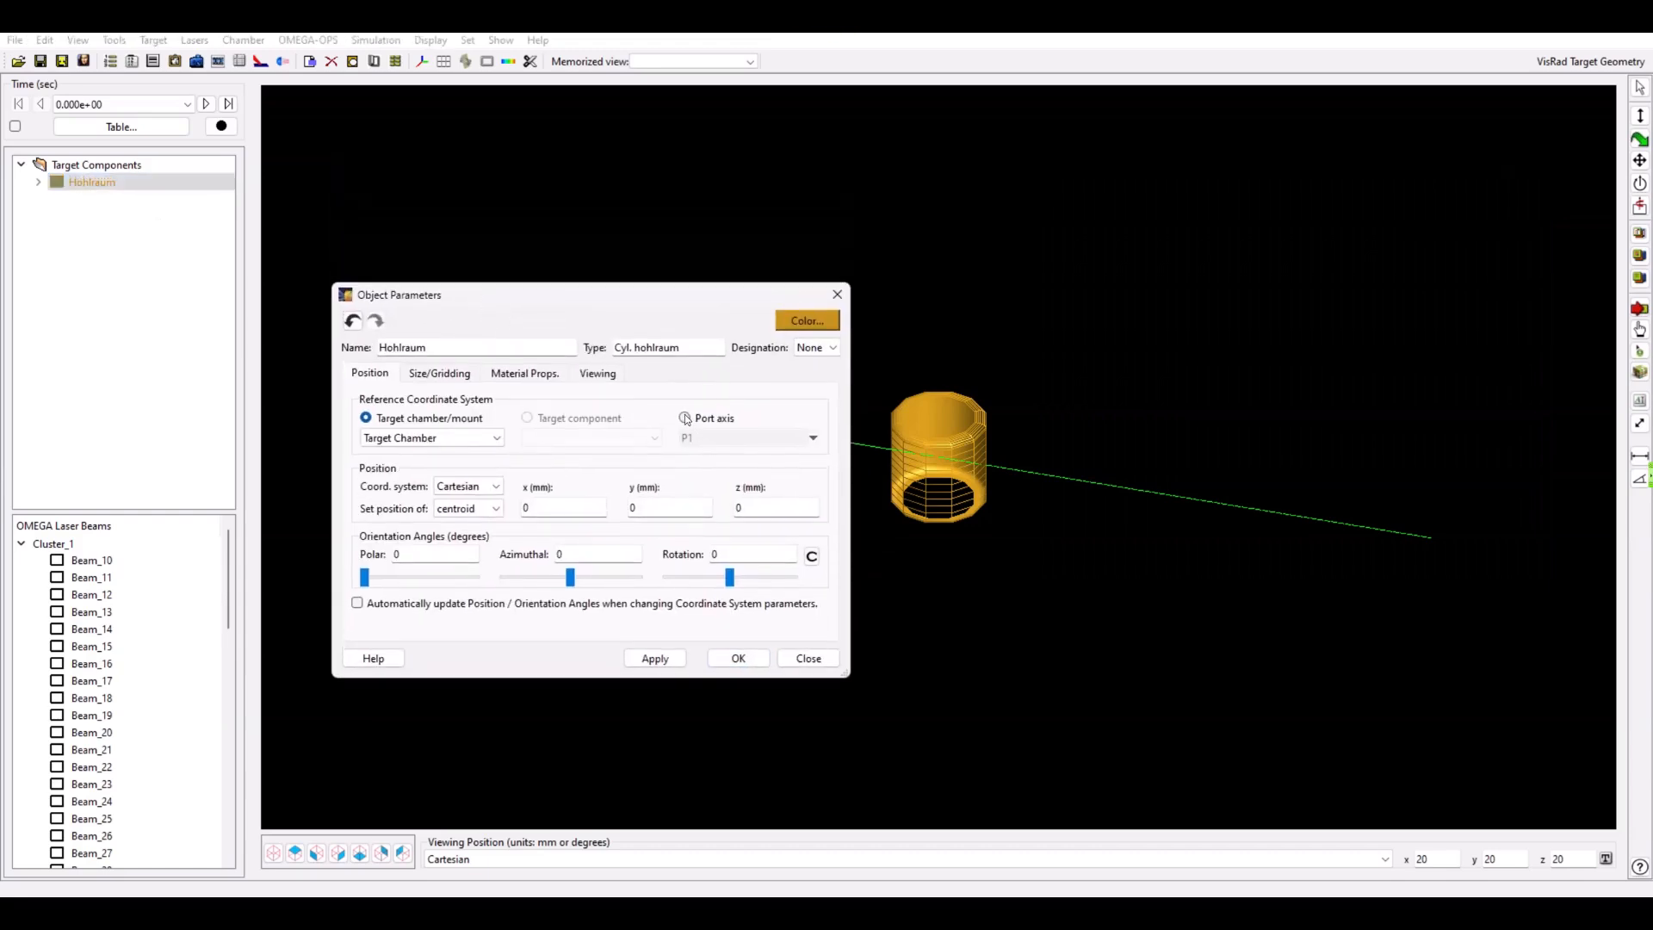
click(813, 437)
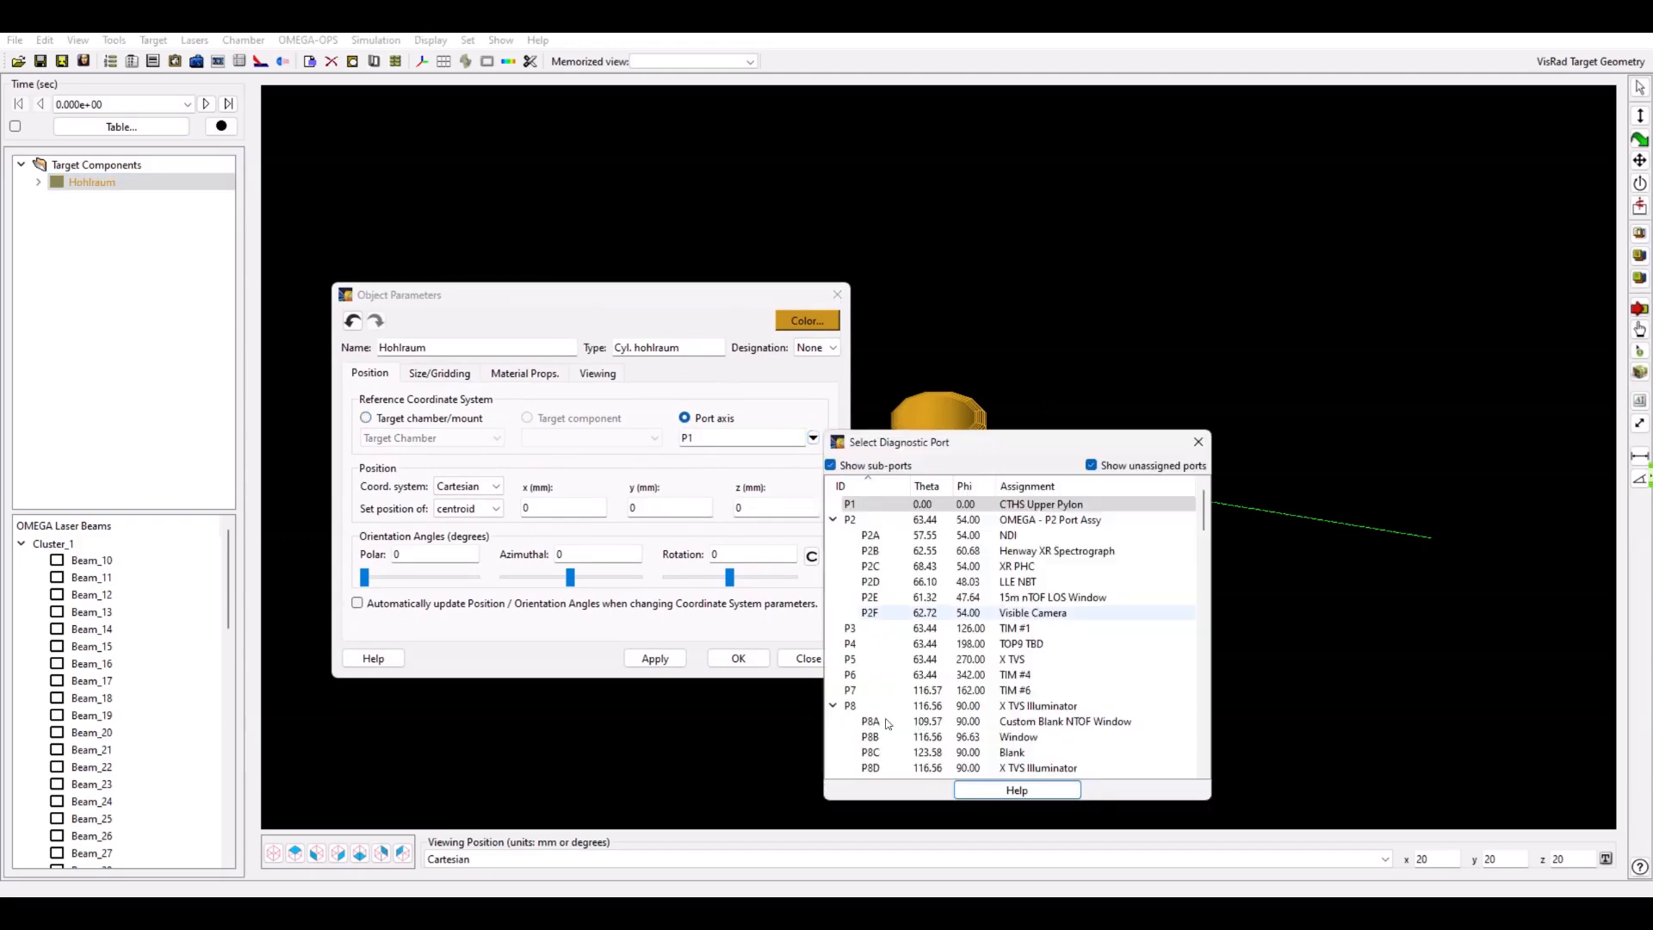
click(1199, 443)
click(438, 420)
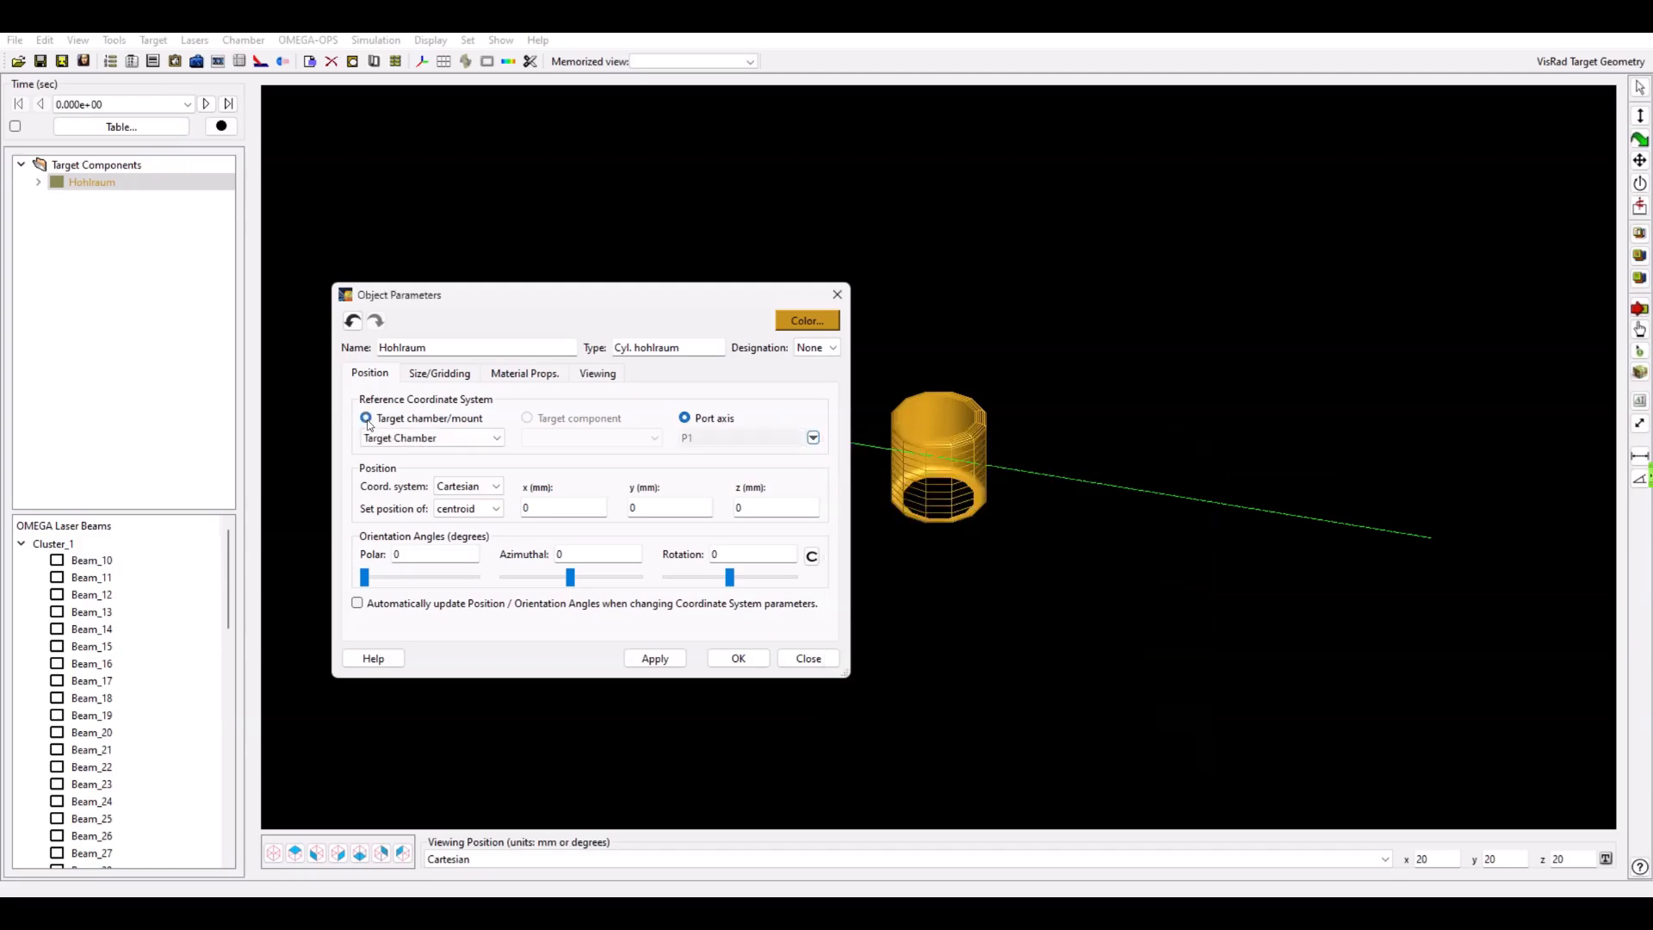
click(454, 439)
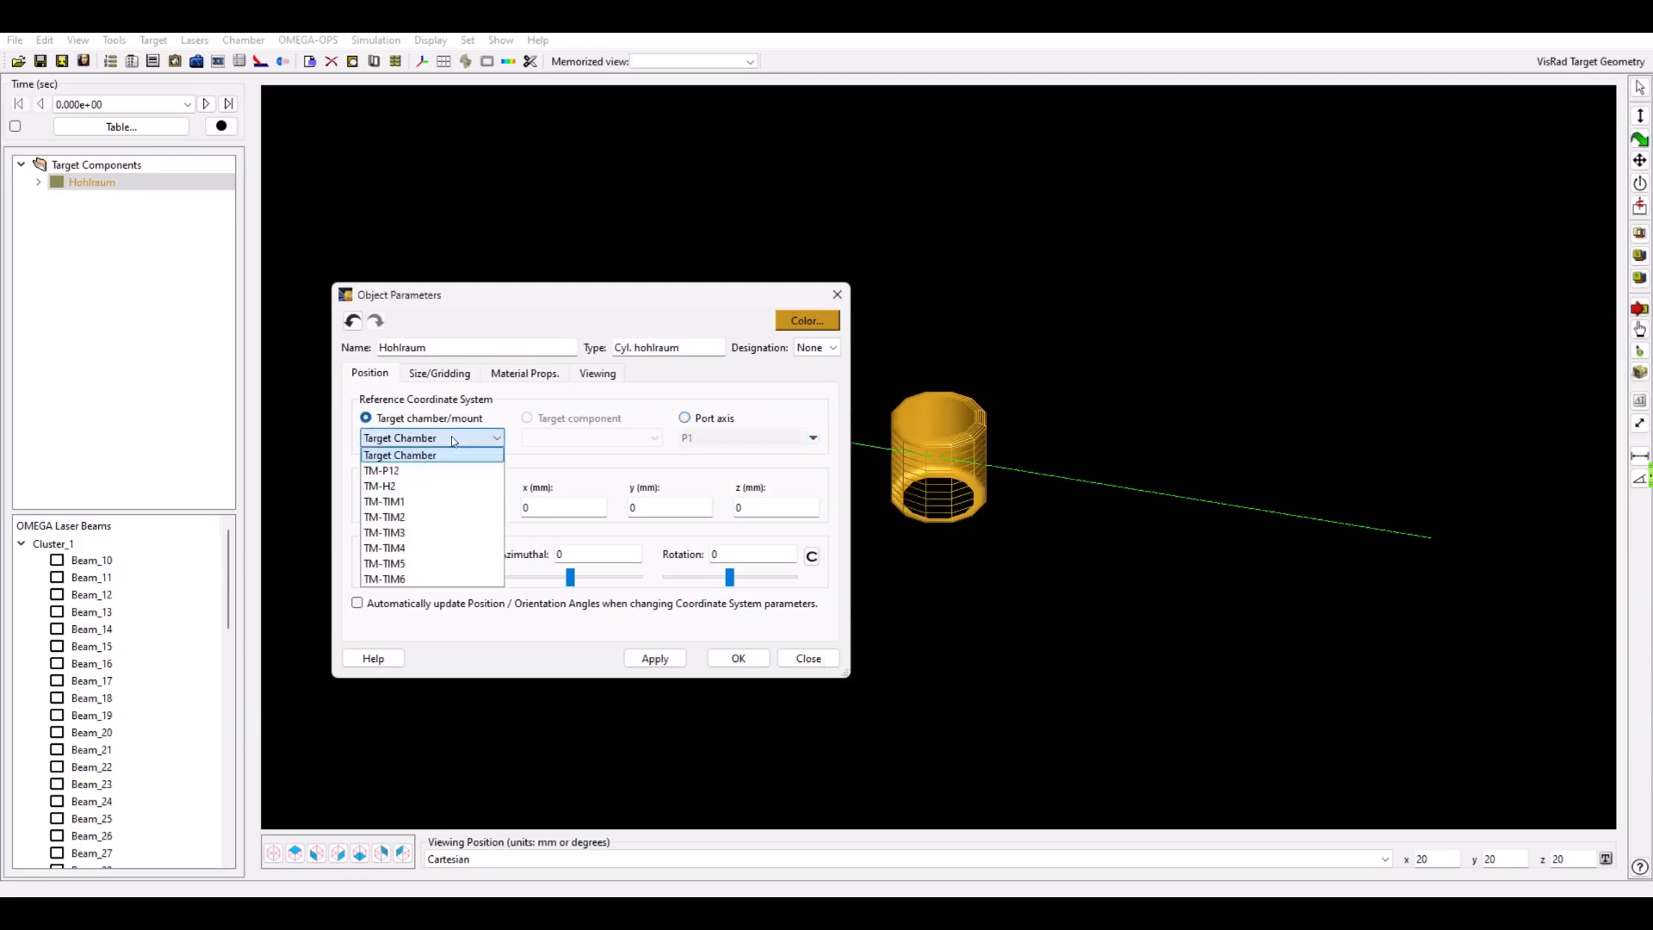
click(711, 436)
click(687, 419)
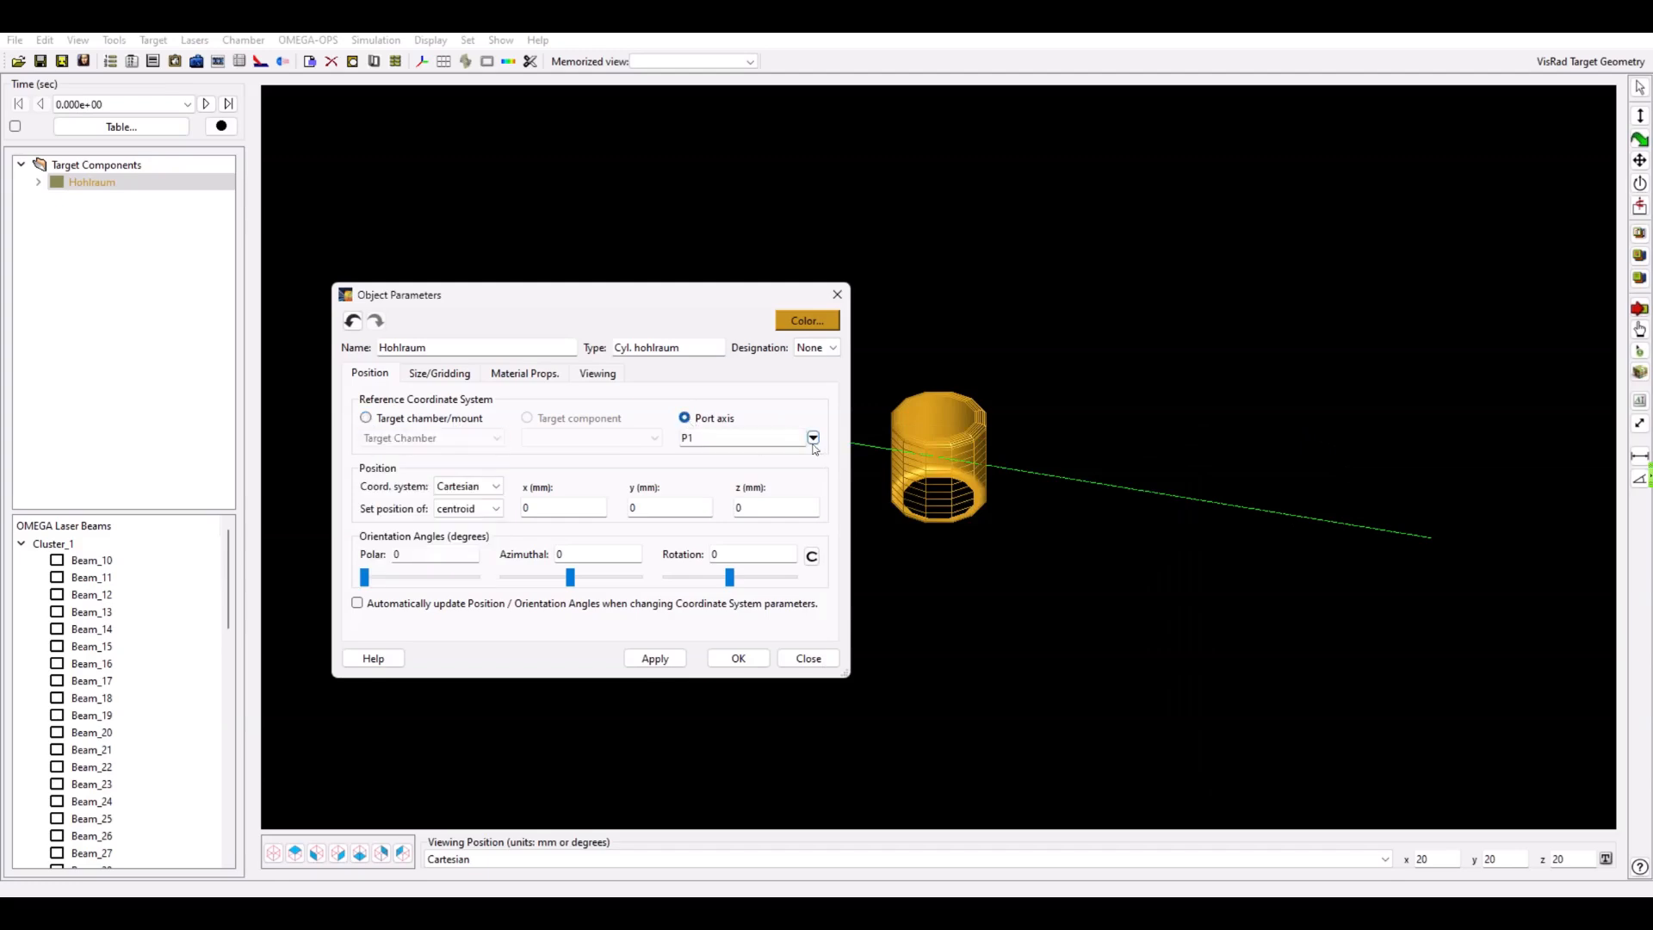
click(813, 438)
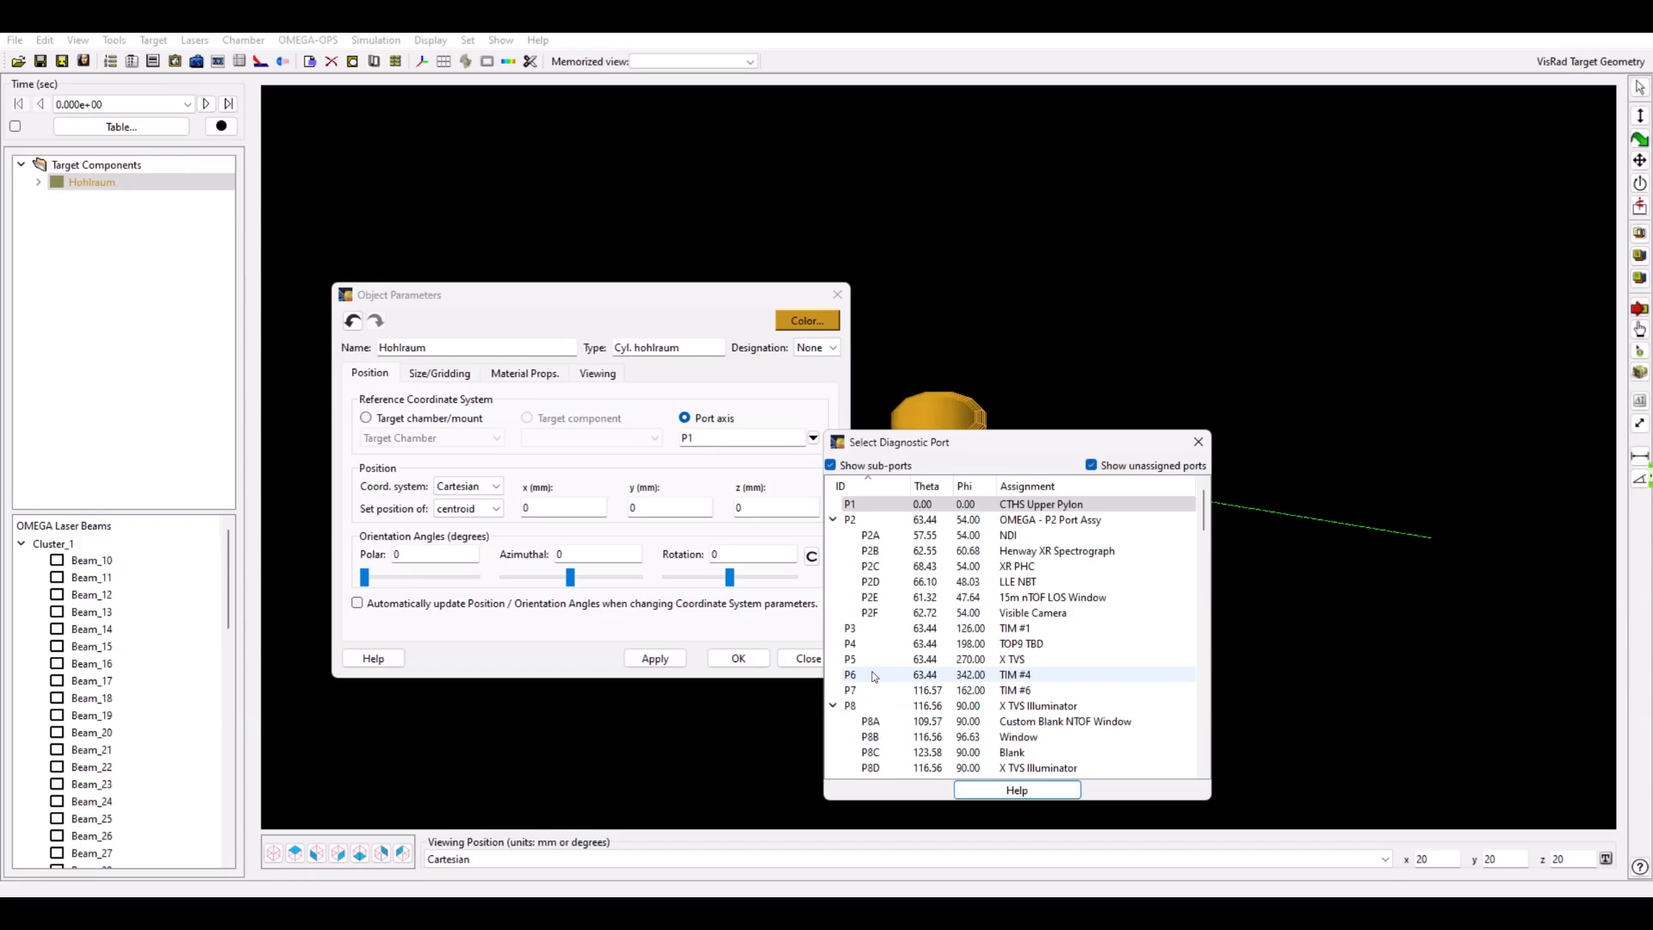
click(1198, 441)
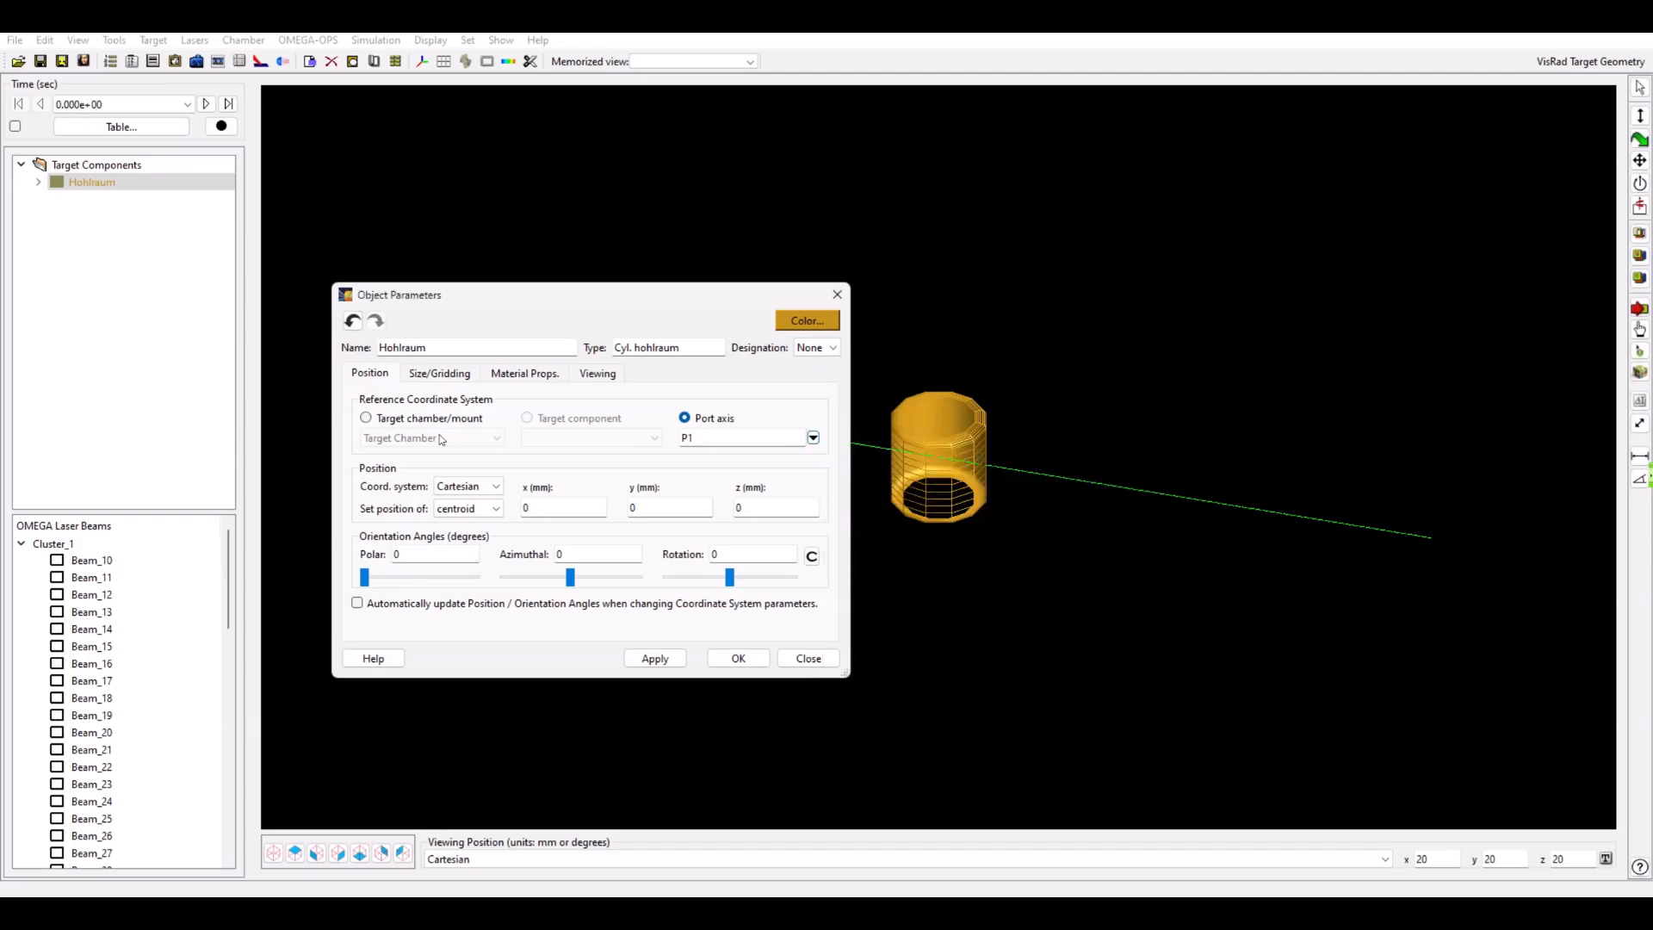
click(394, 422)
click(432, 439)
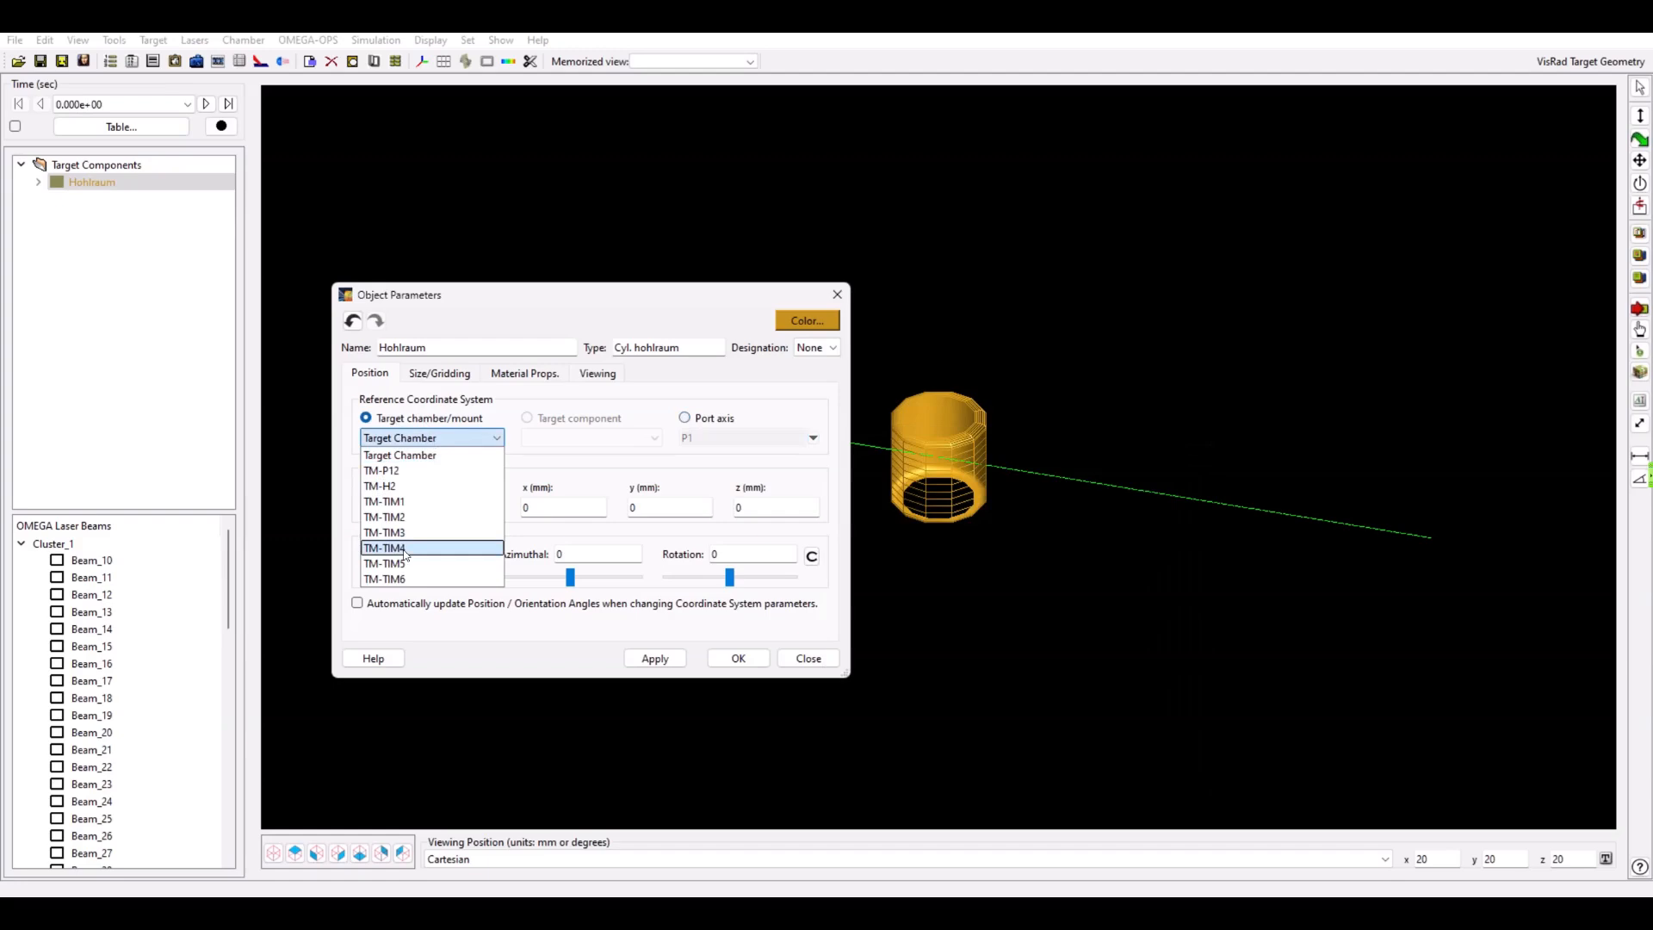
click(708, 407)
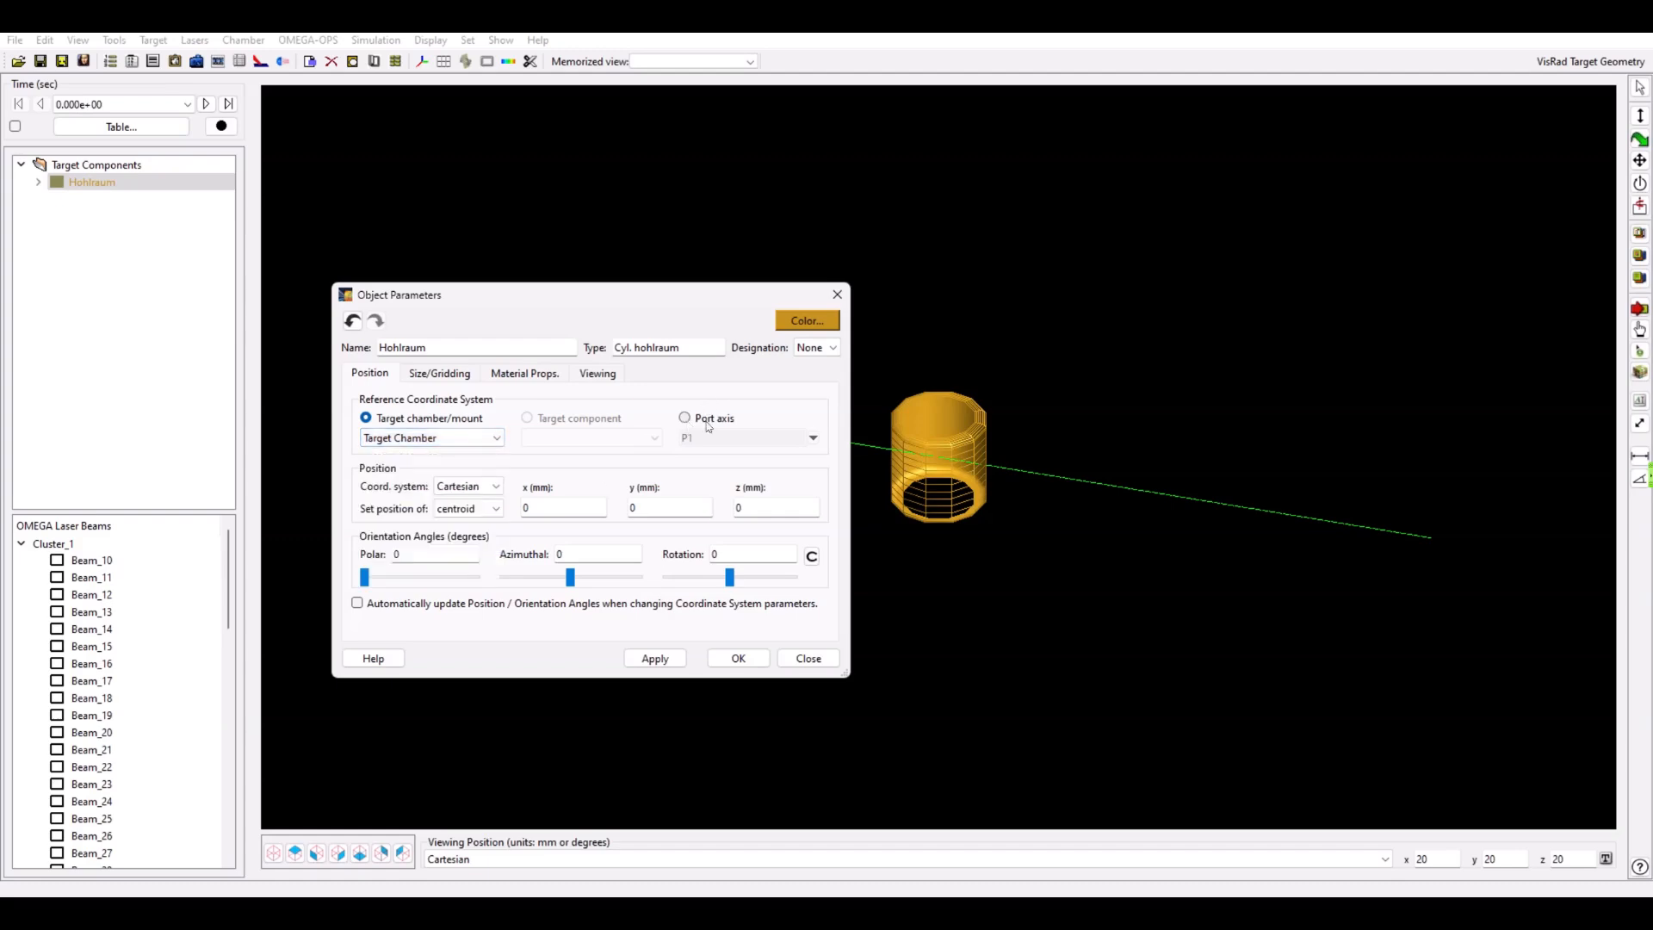
Set the hohlraum's reference coordinate system to the port axis P6 (TIM #4) and apply it to the model.
click(708, 422)
click(813, 439)
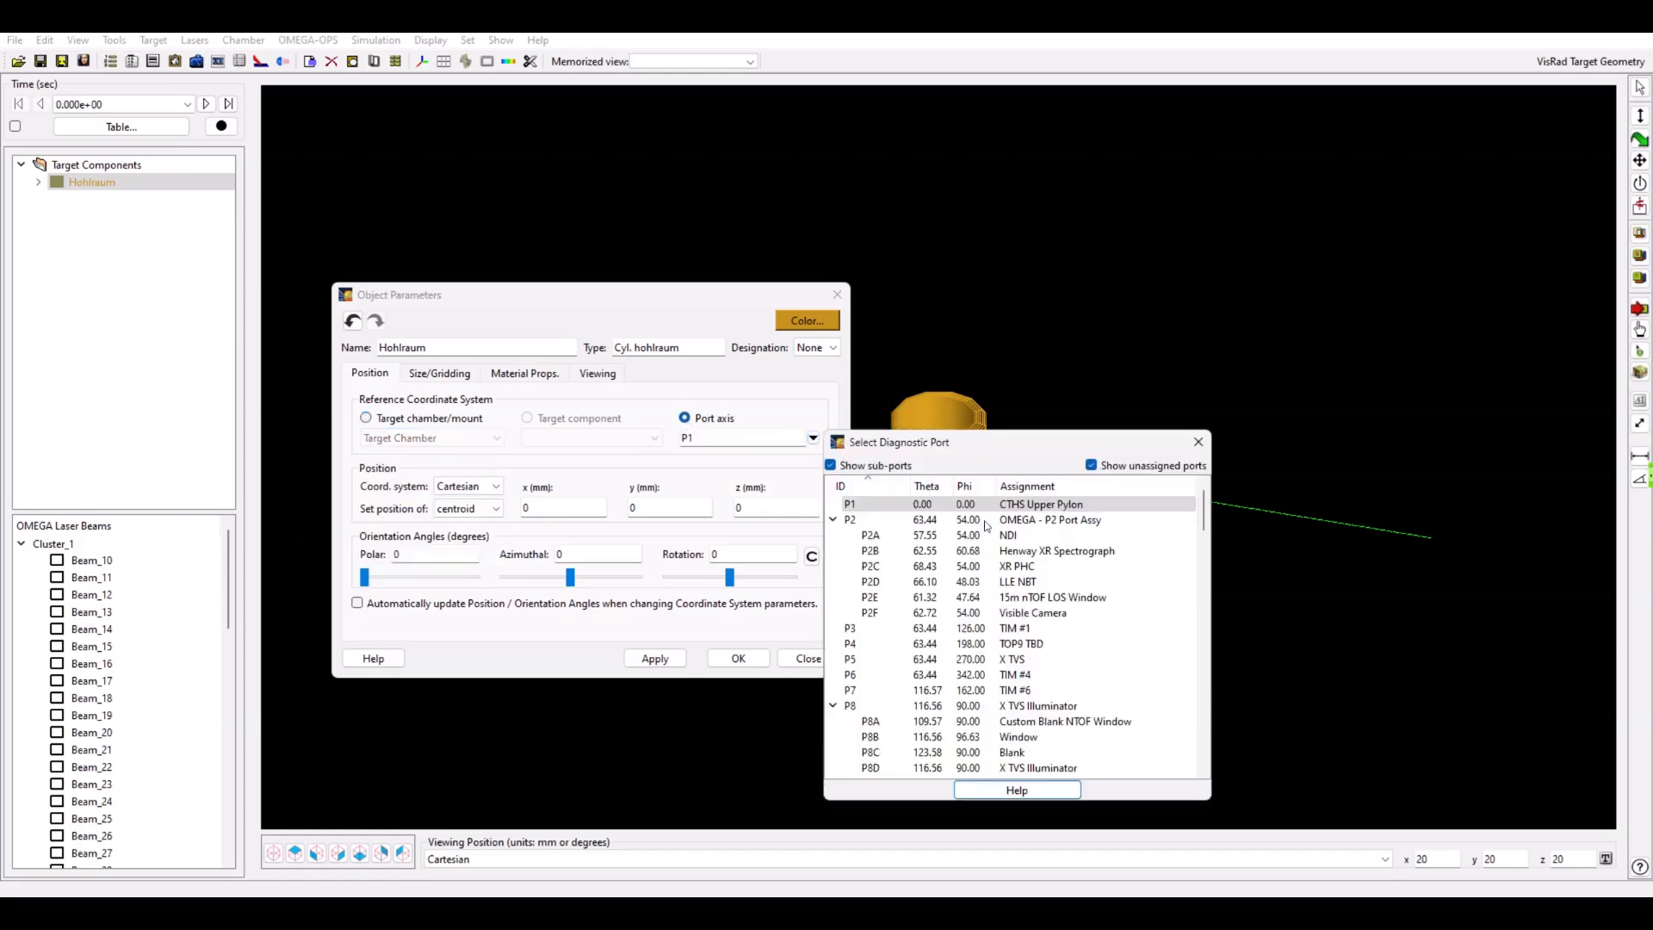
click(879, 675)
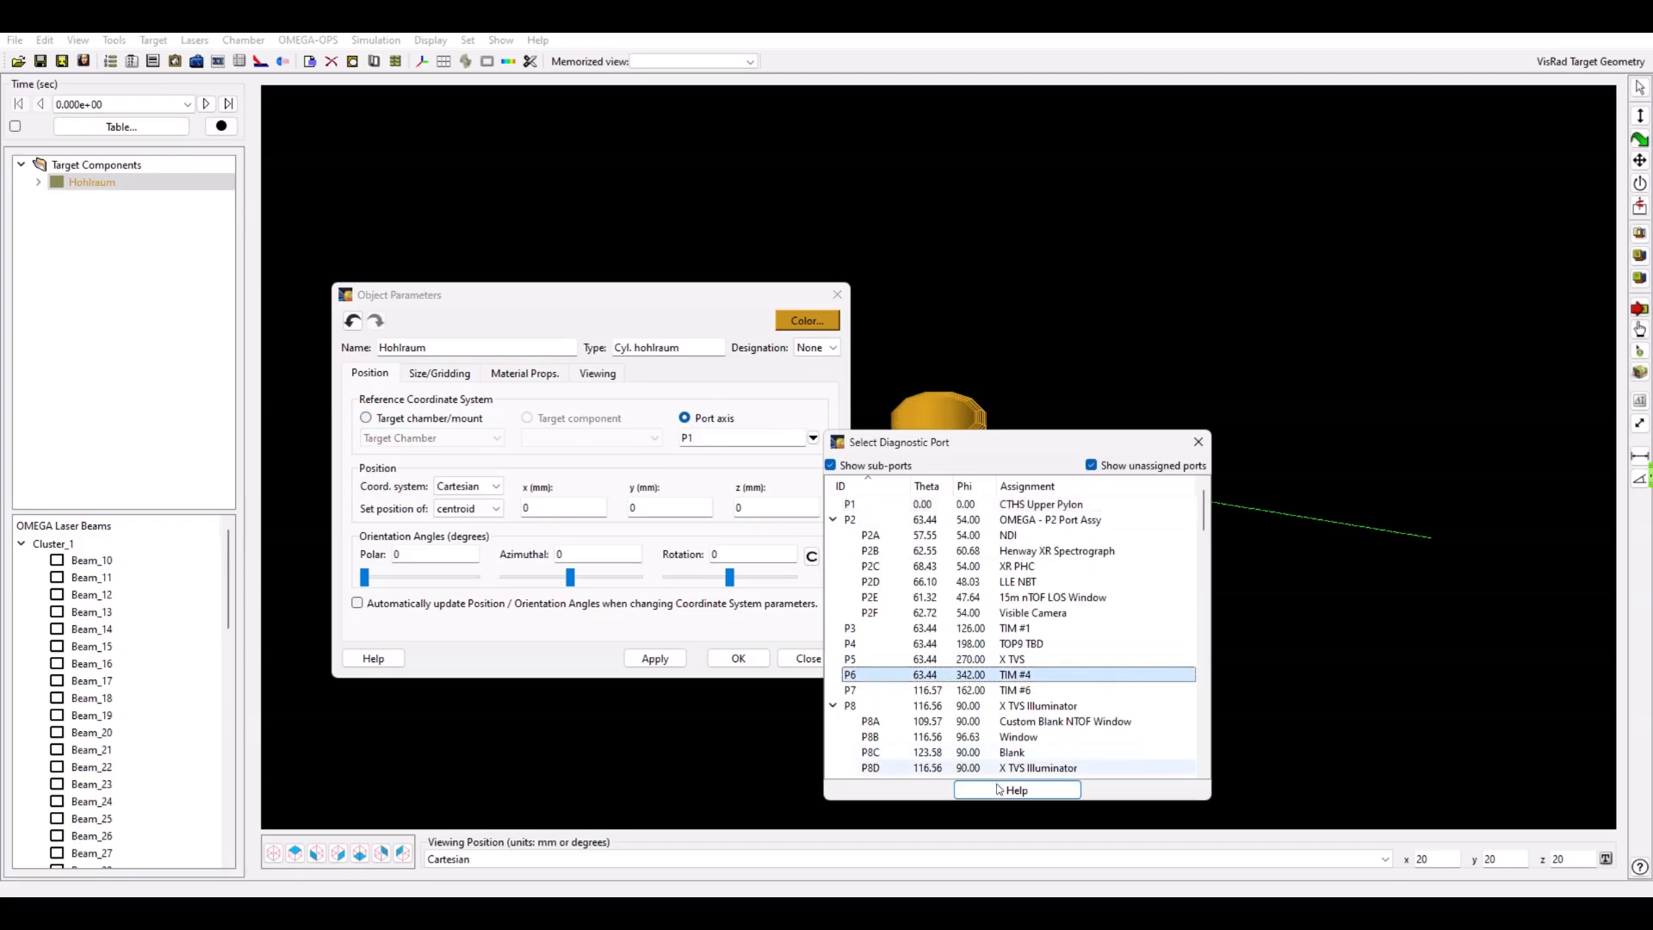
double_click(902, 674)
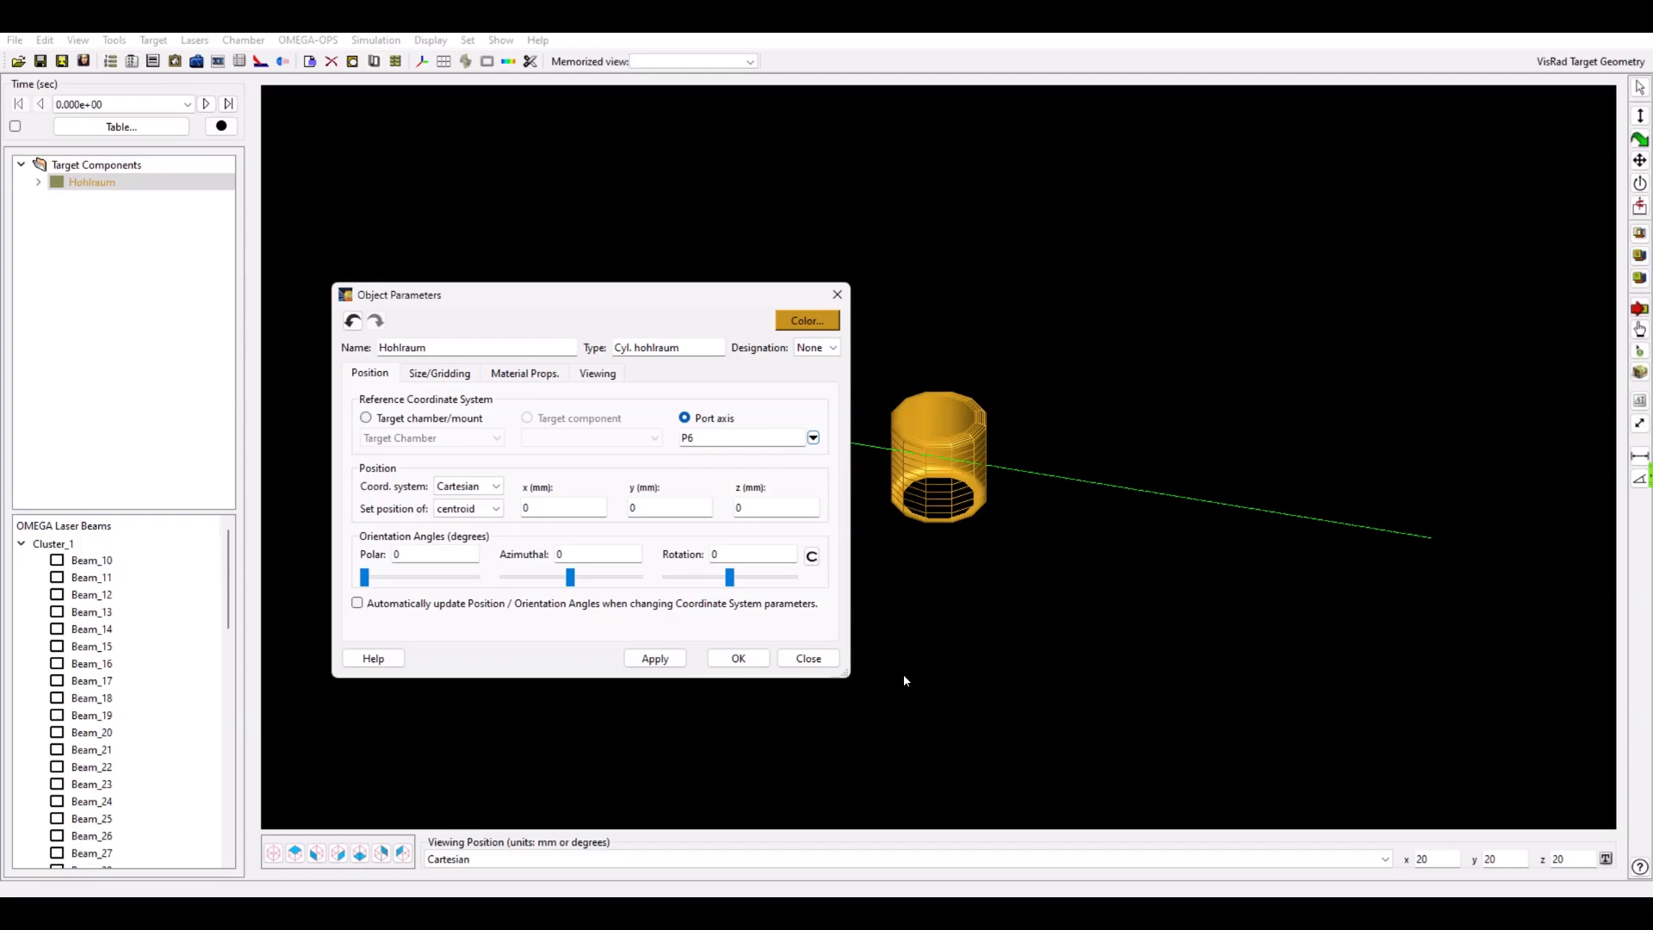
click(655, 659)
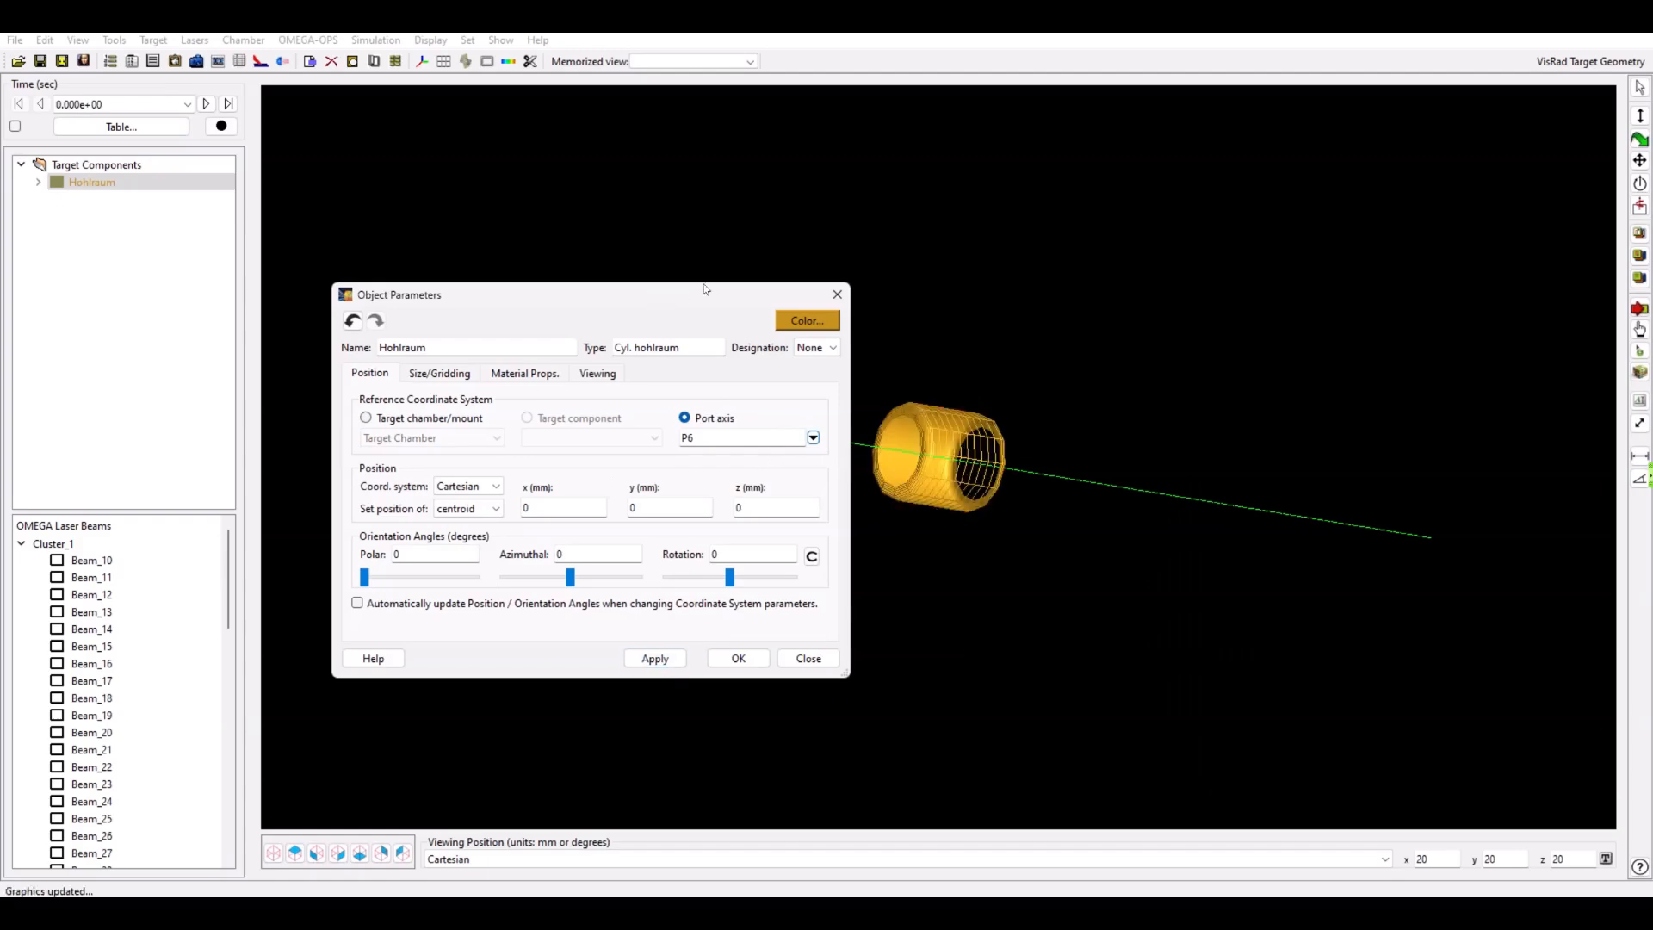
Try hohlraum orientation angles of polar 98.438, azimuthal -58.065 and rotation -157.808 degrees, and view the Orientation Angles Calculator.
drag(659, 300, 626, 485)
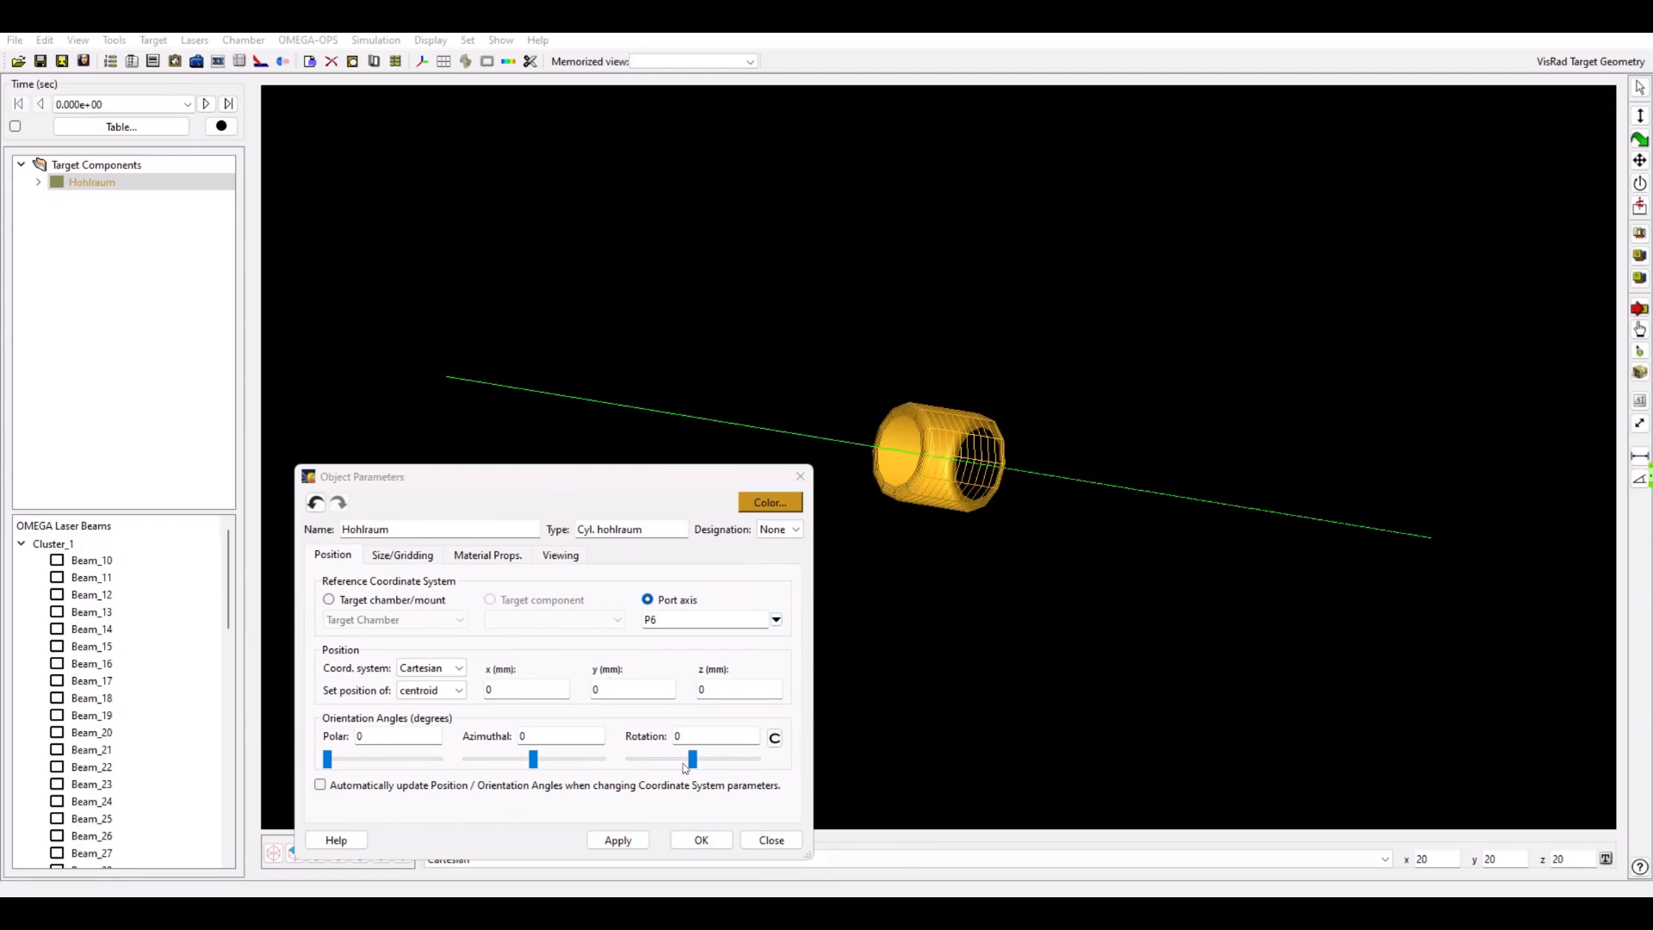
click(482, 479)
drag(533, 758, 522, 759)
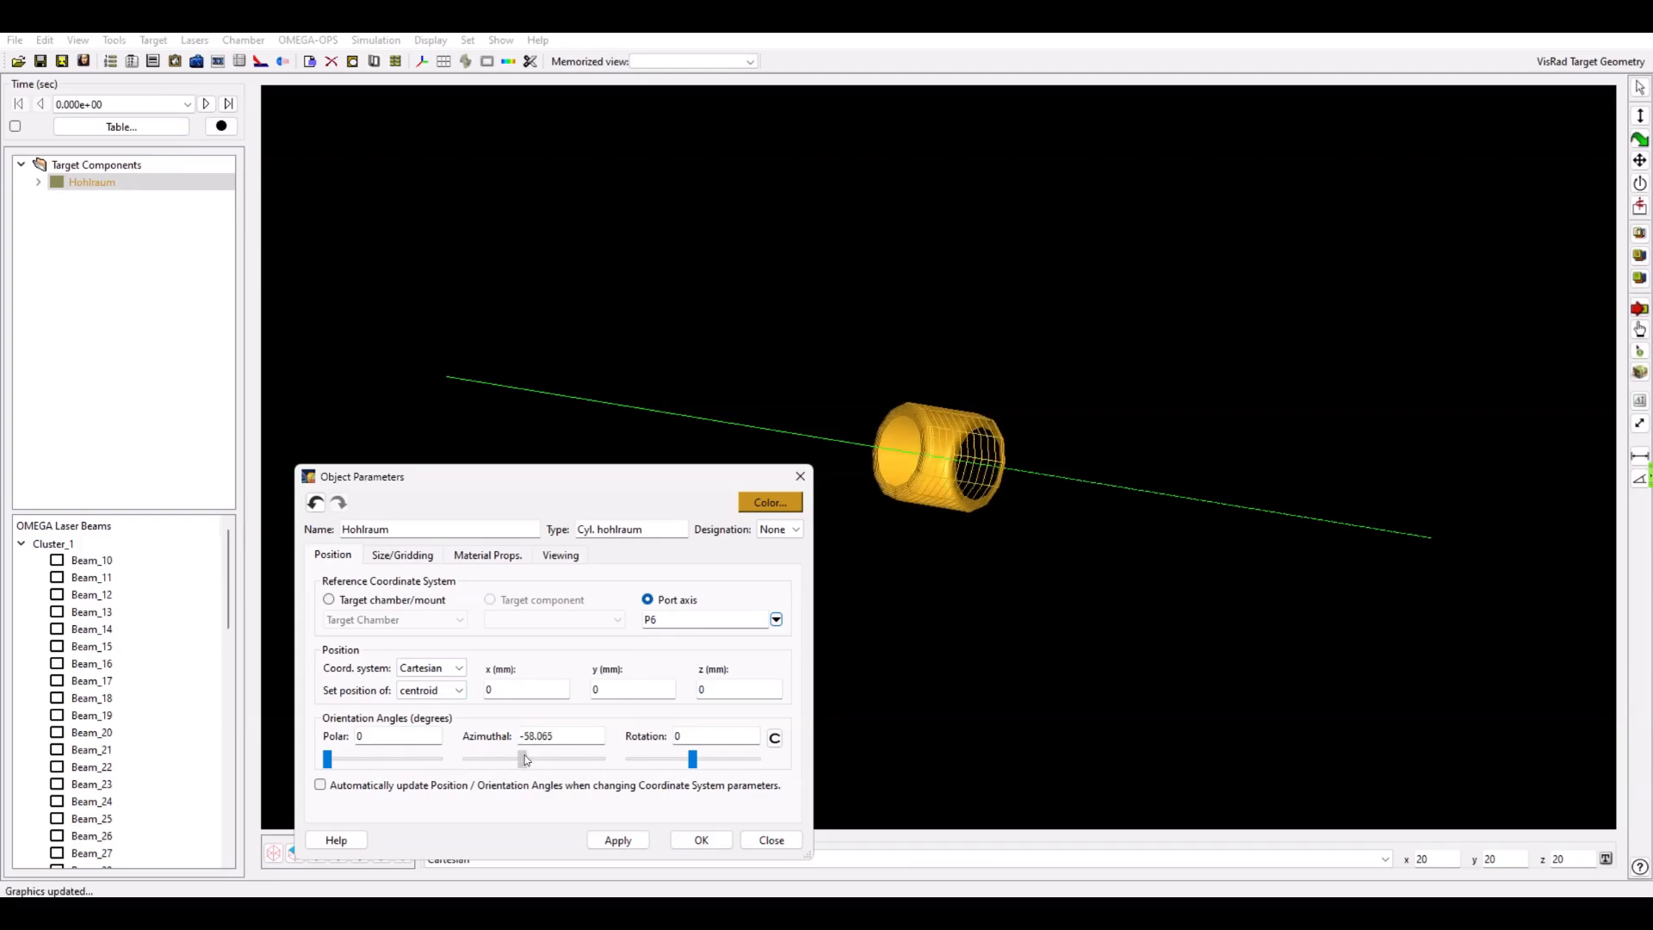
drag(329, 760, 388, 763)
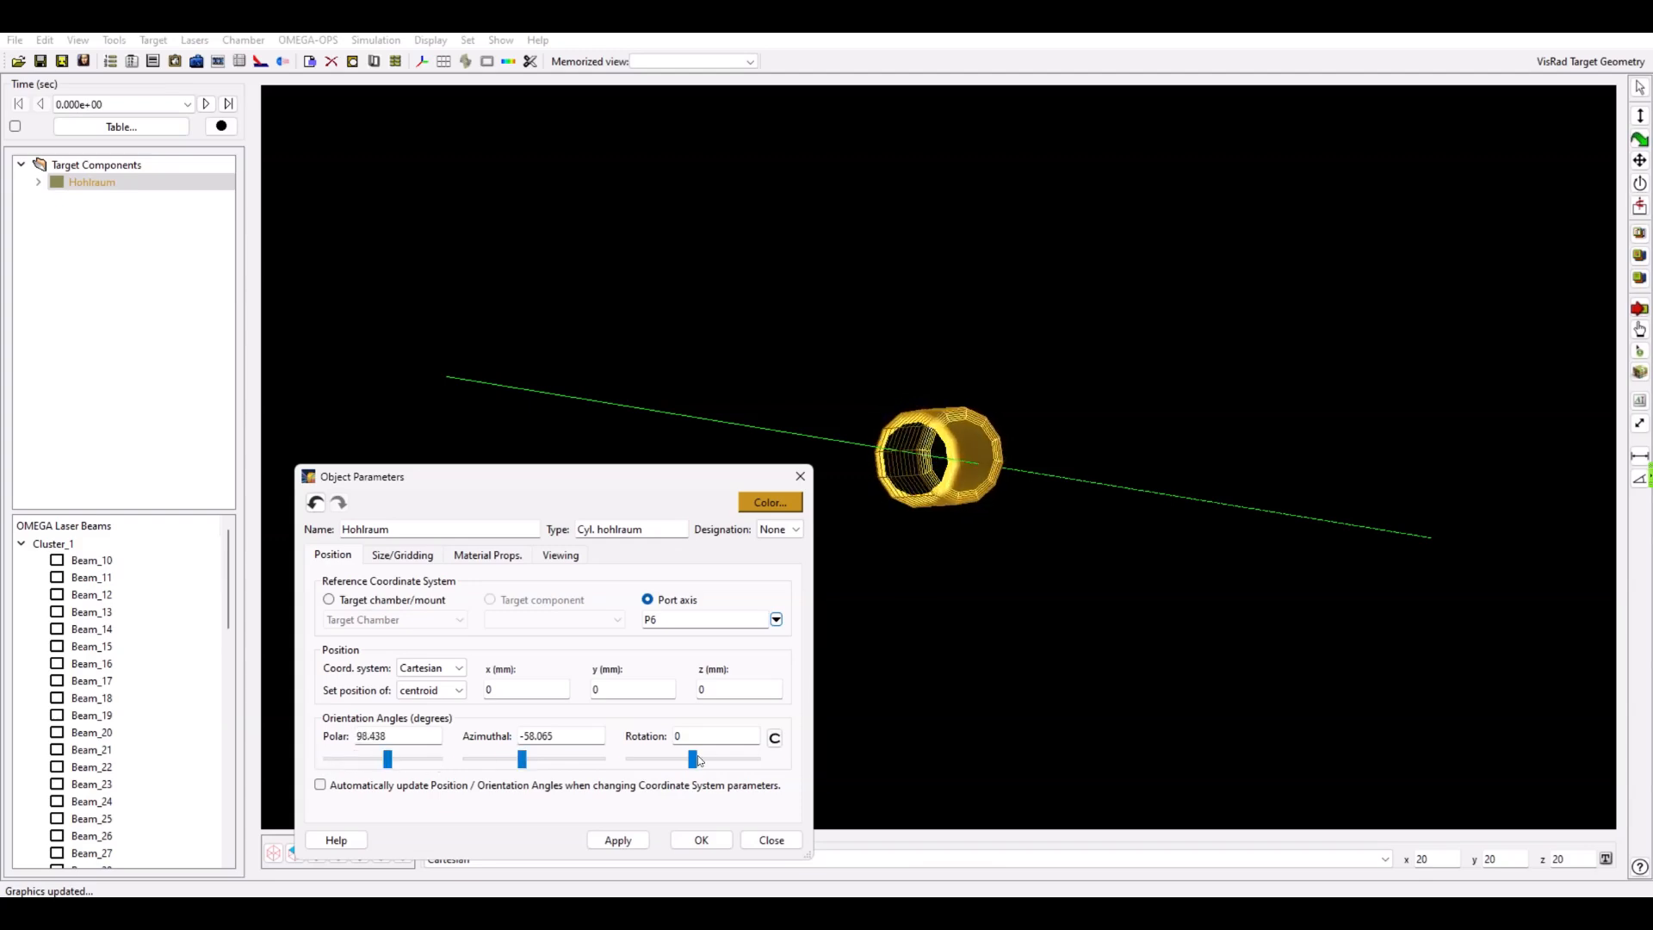
drag(692, 759, 669, 759)
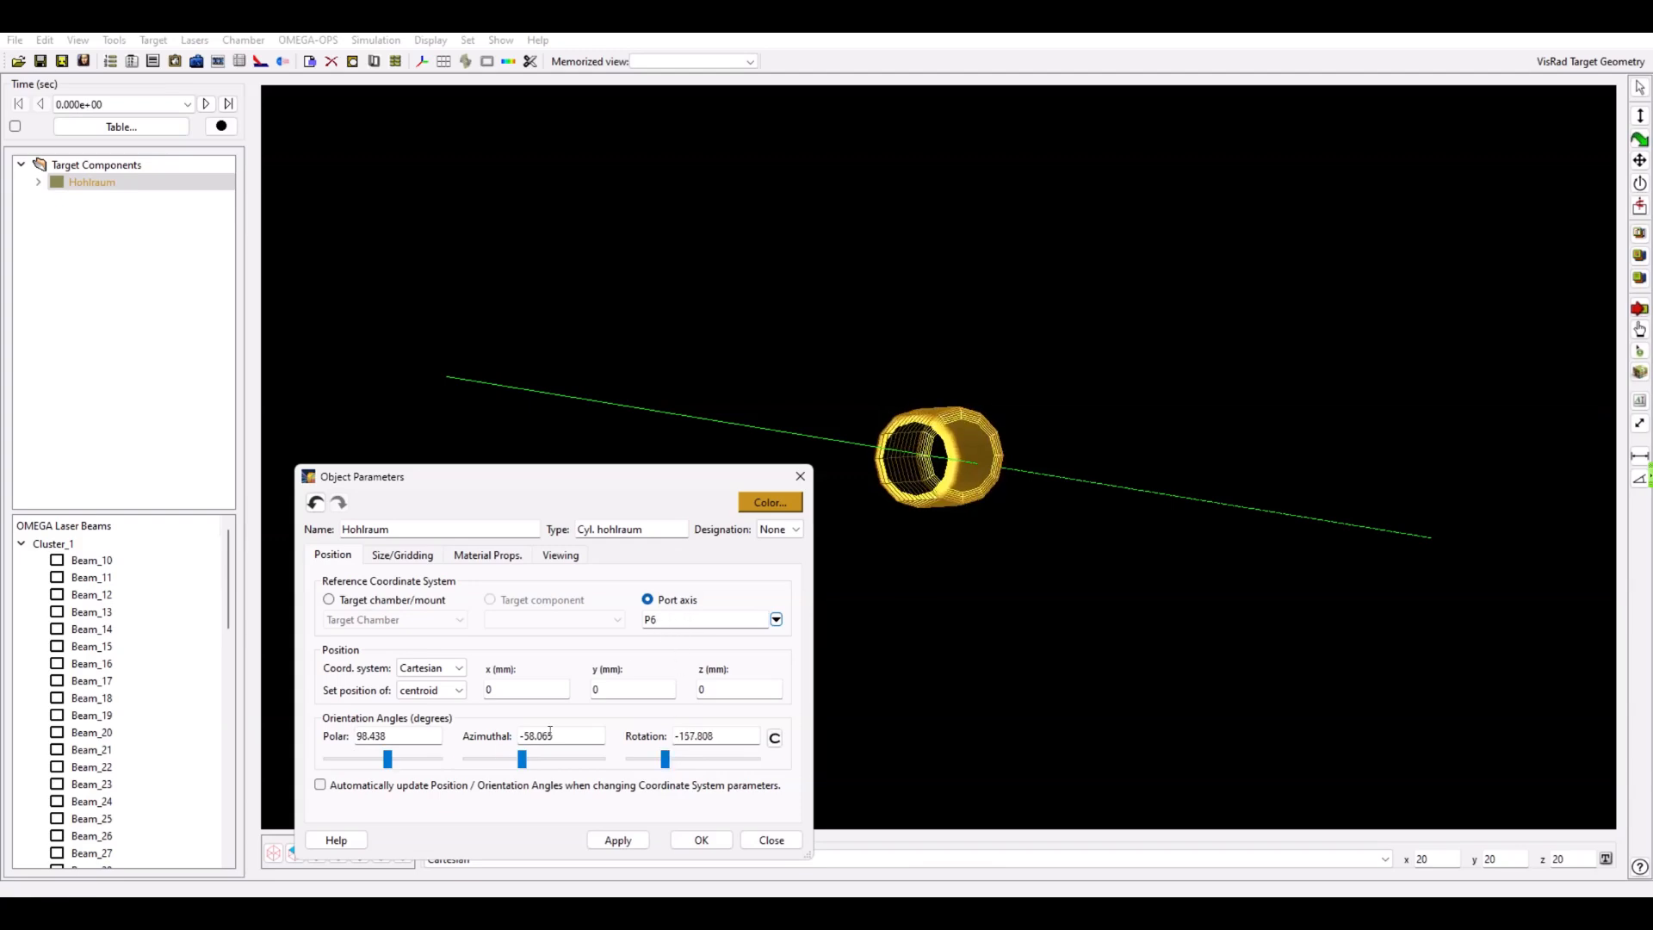
click(775, 738)
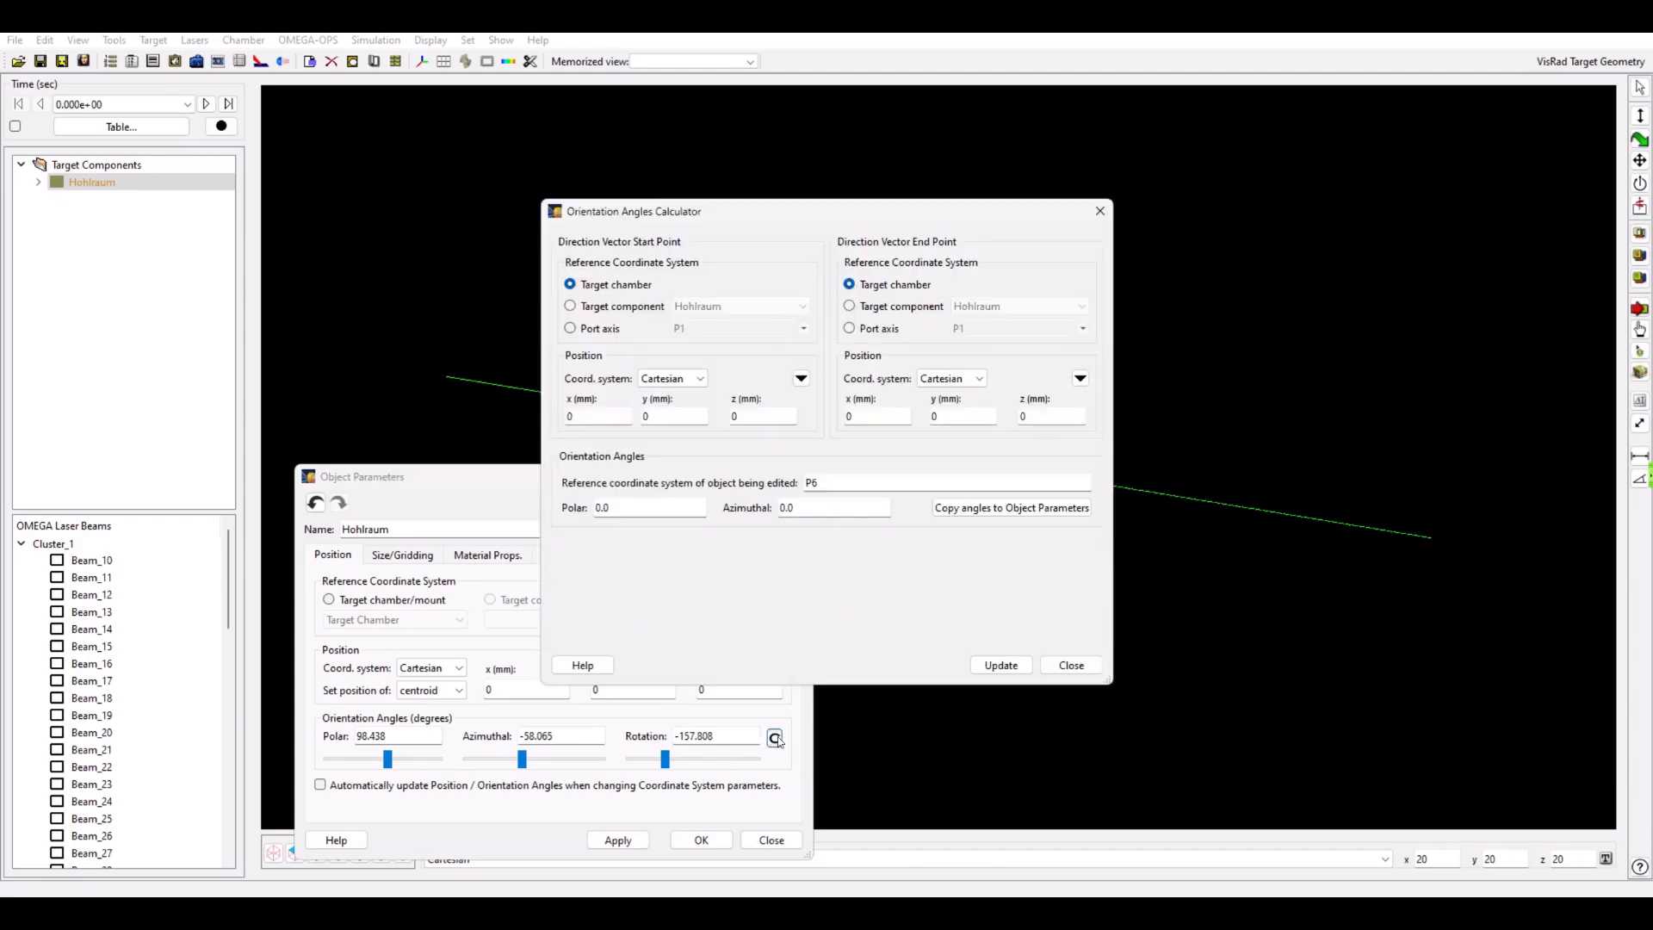
click(1070, 664)
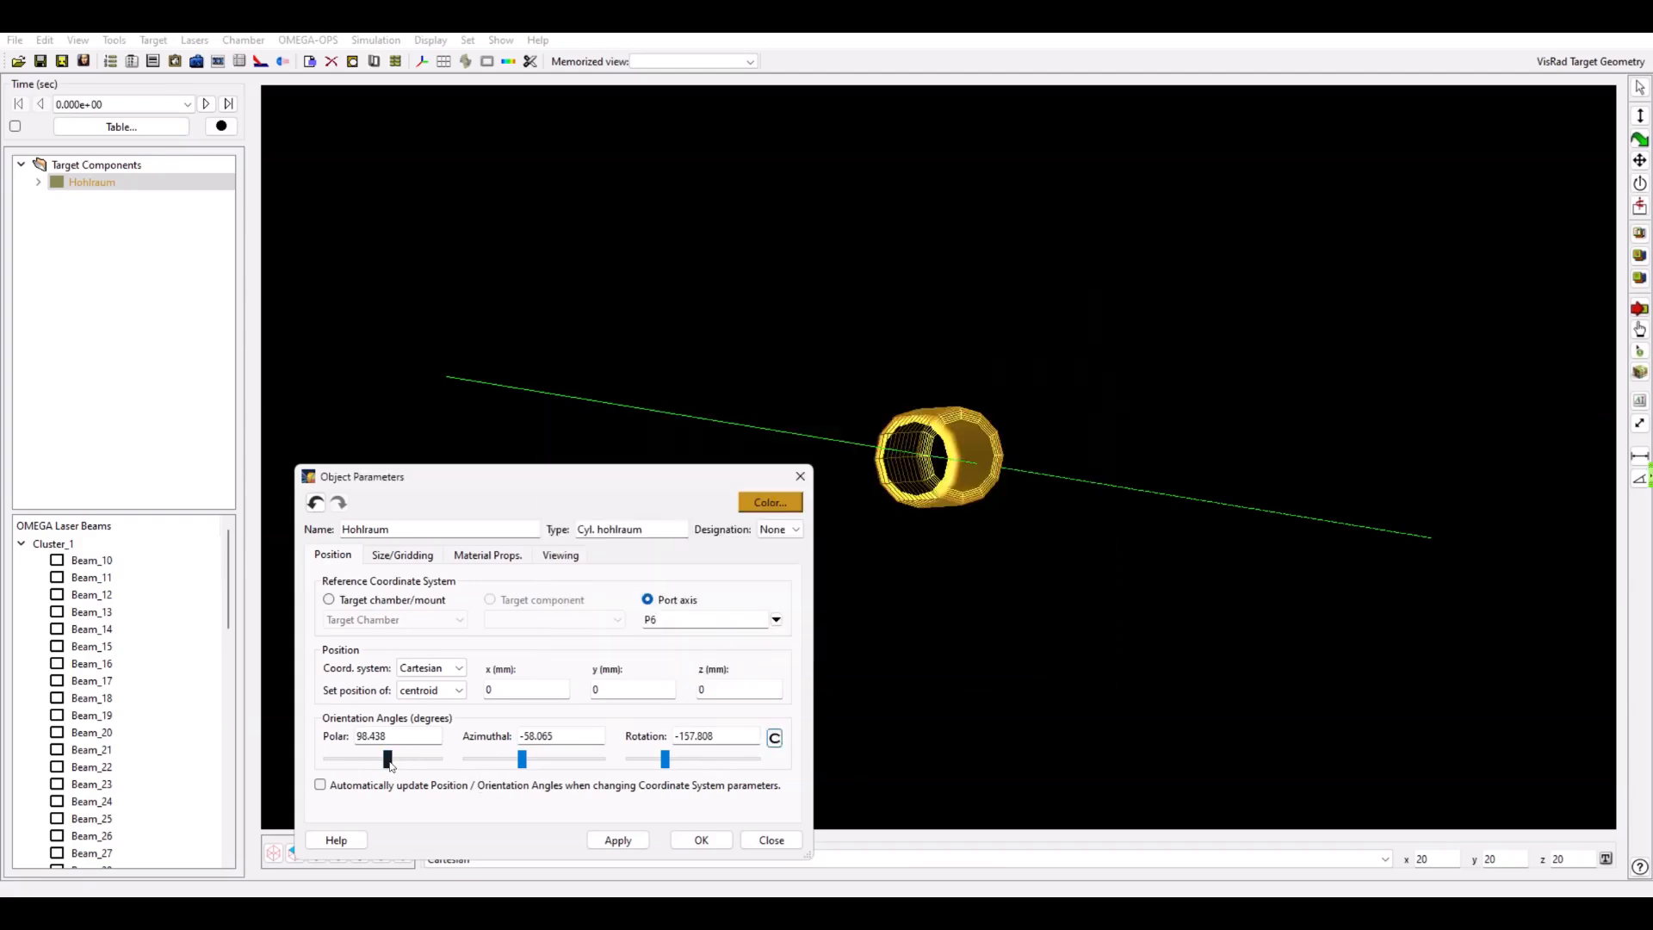
Set the hohlraum's orientation angles to polar 0, azimuthal -360 and rotation -360 degrees, and accept the parameters.
drag(388, 759, 327, 759)
drag(522, 759, 398, 765)
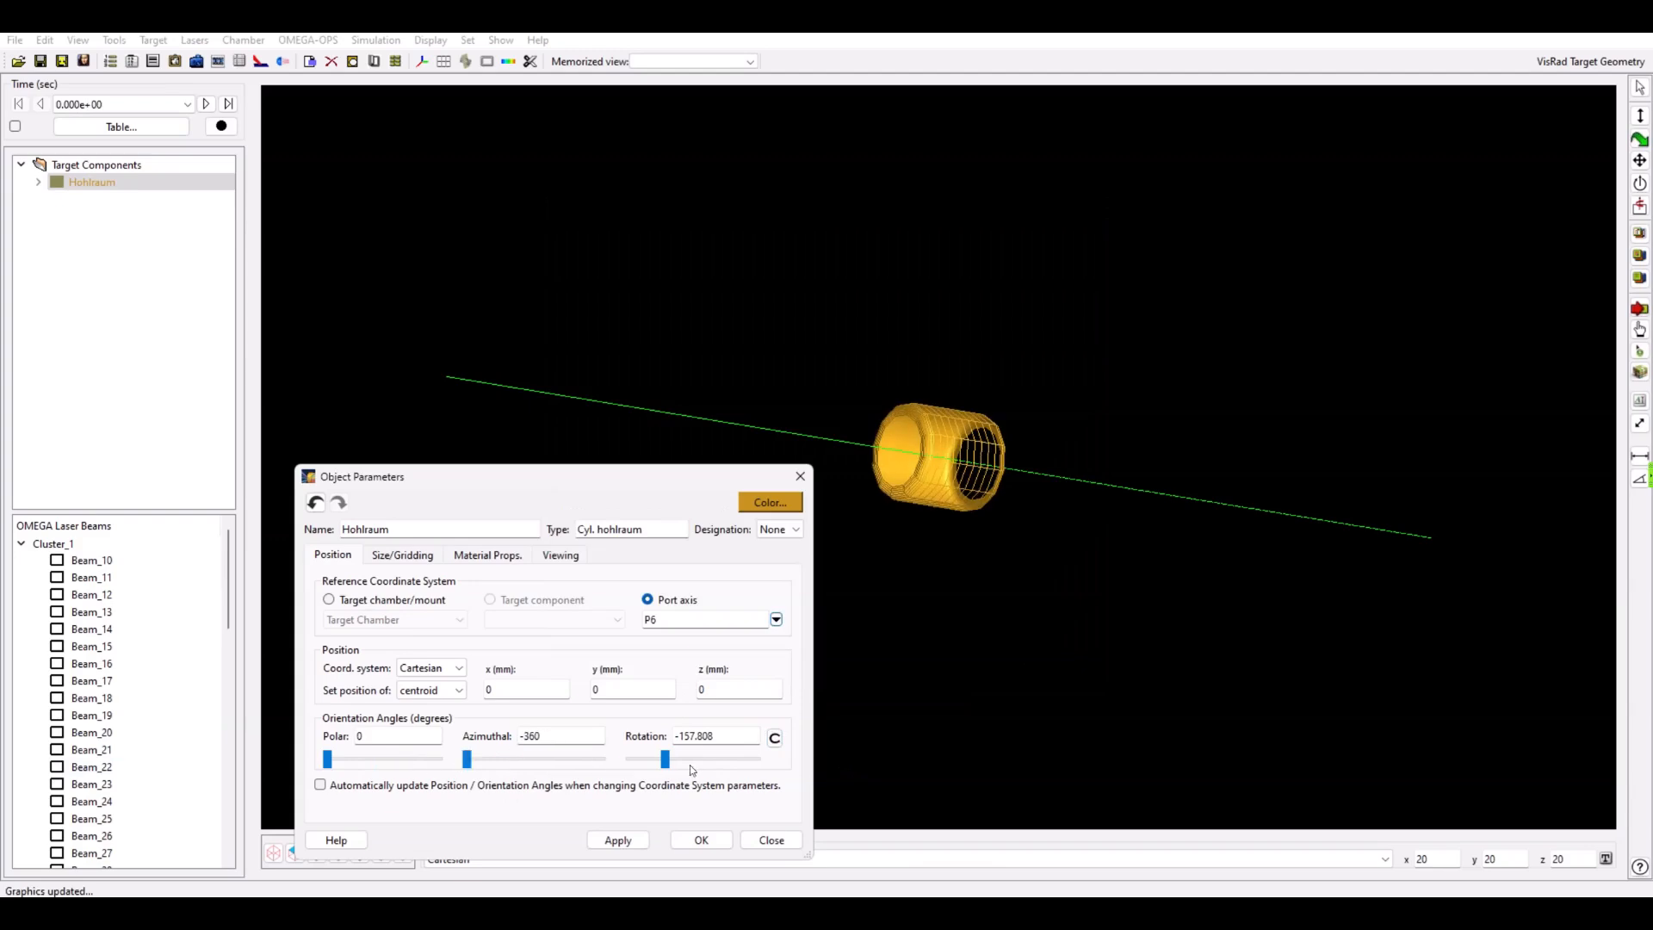
drag(665, 759, 591, 759)
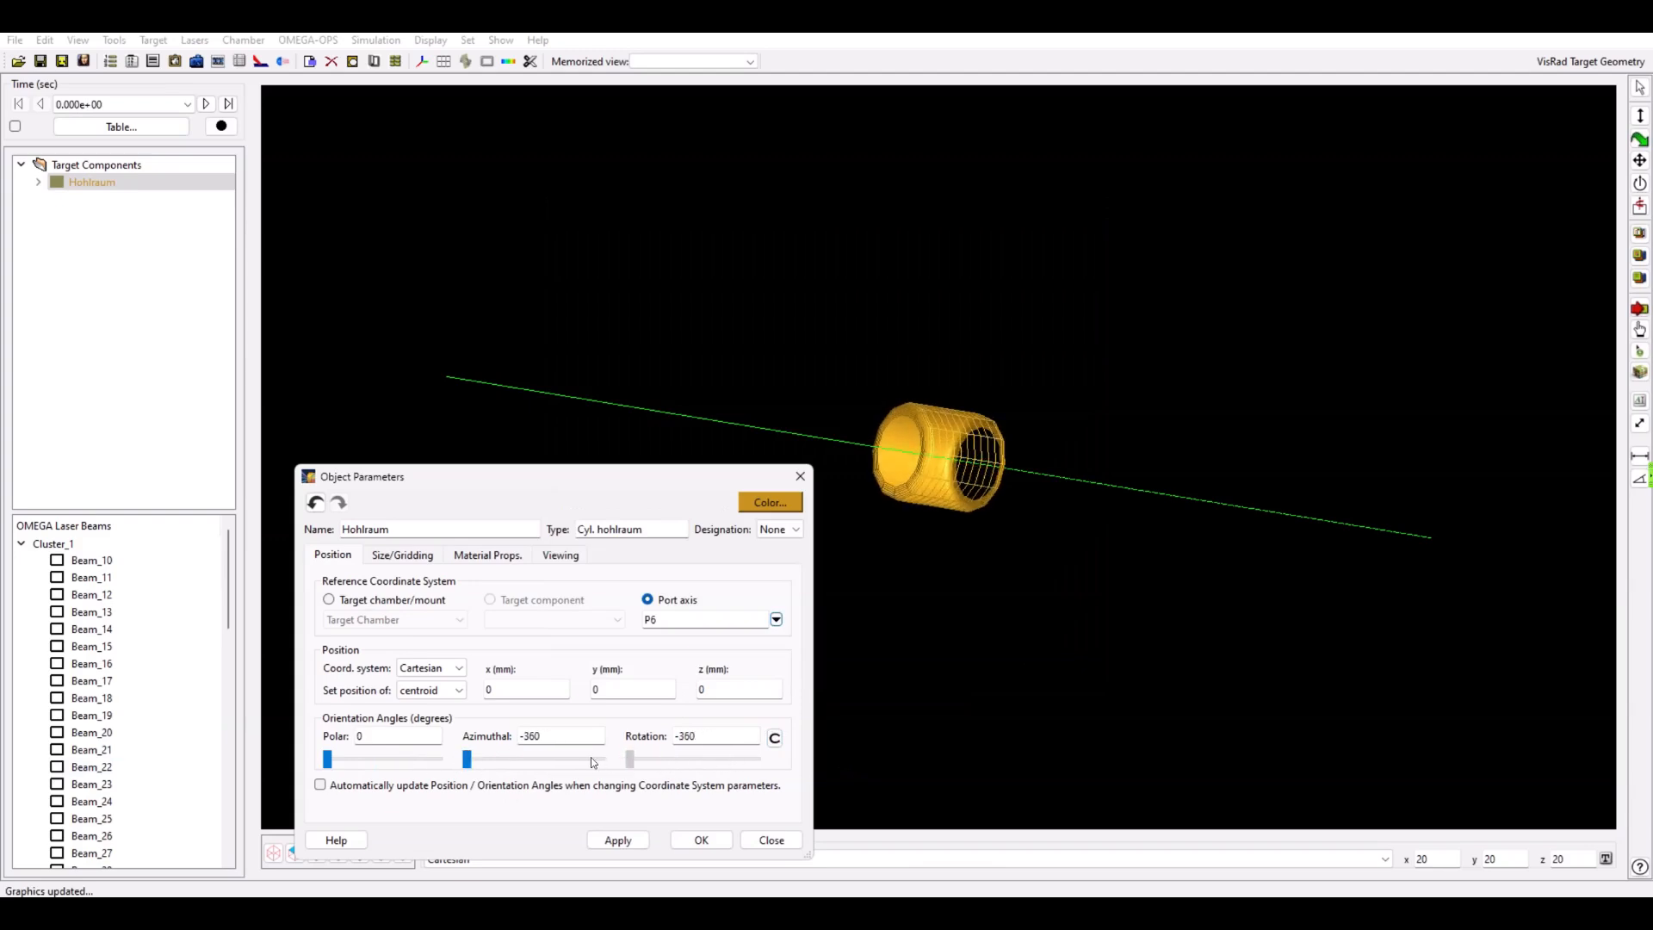
click(697, 839)
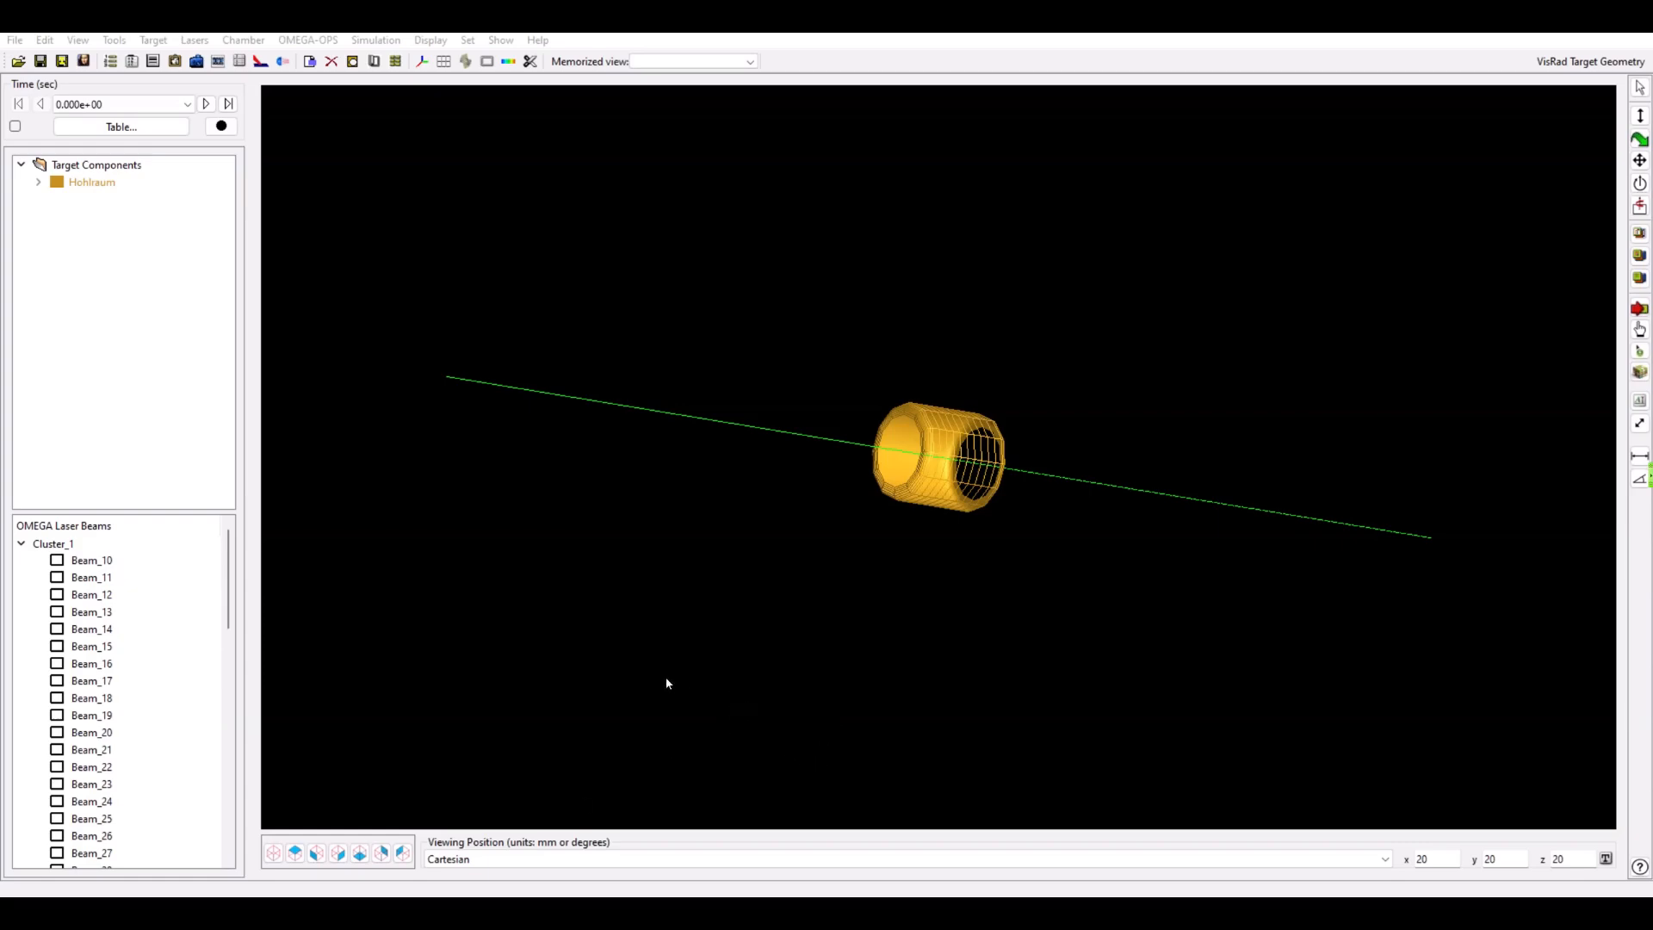
Show the line of sight for diagnostic port H14 (TIM #5) from the OMEGA port positions list and close the list.
click(77, 40)
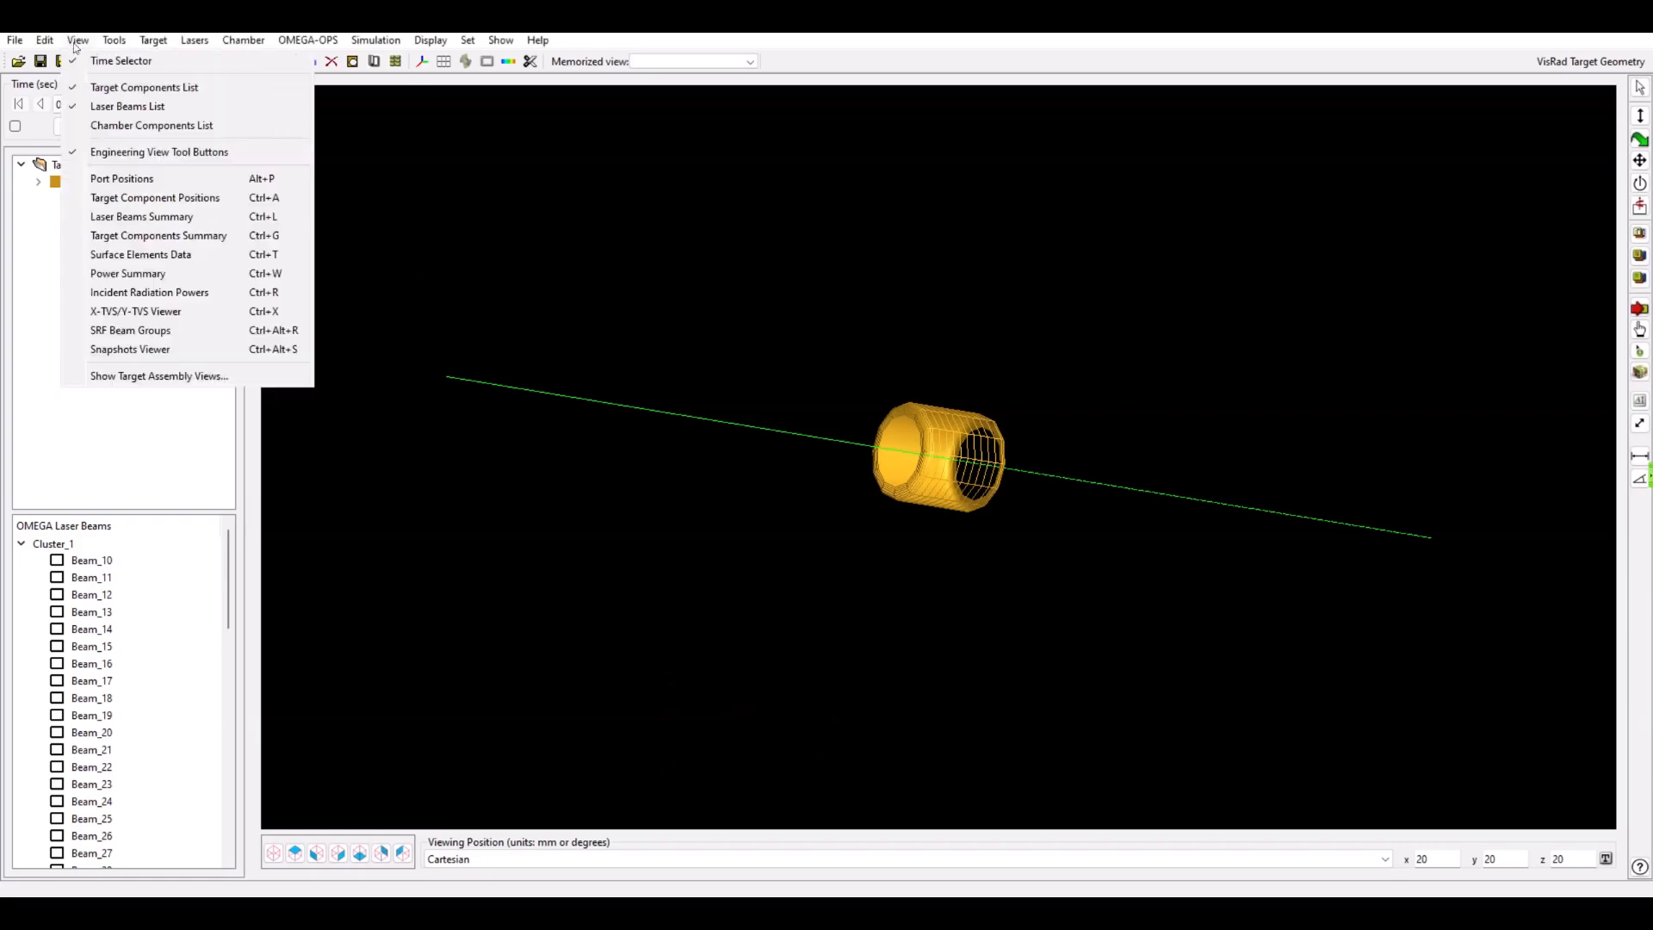
click(140, 180)
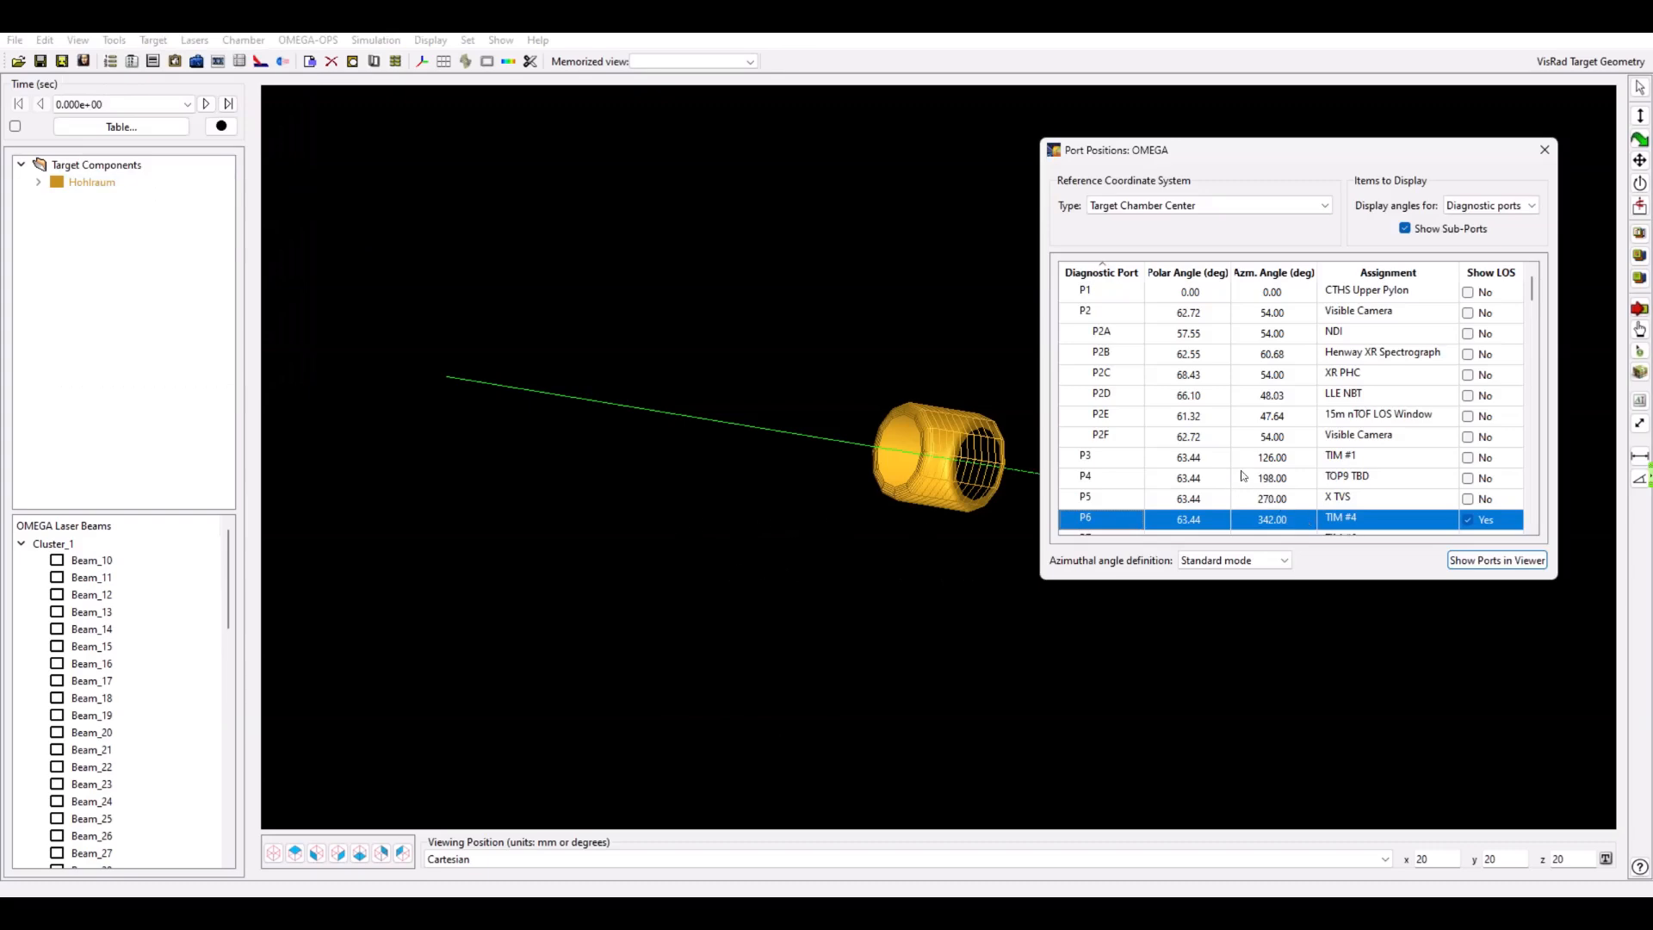
scroll(1240, 444, down, 4)
scroll(1240, 444, down, 10)
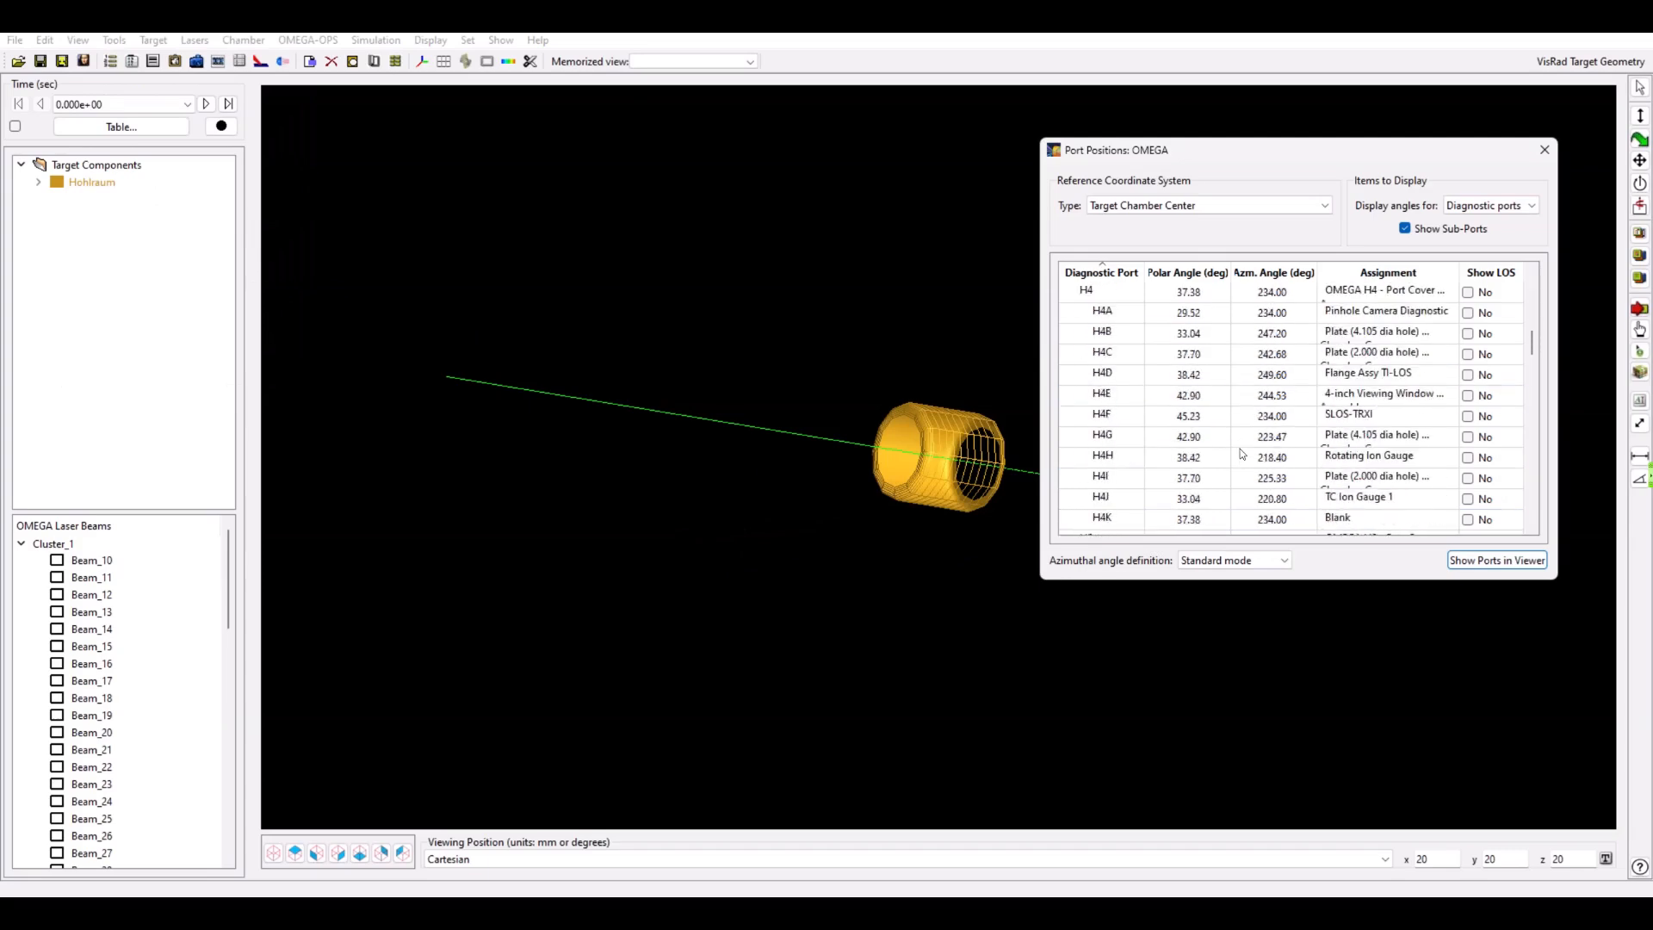
scroll(1239, 456, down, 9)
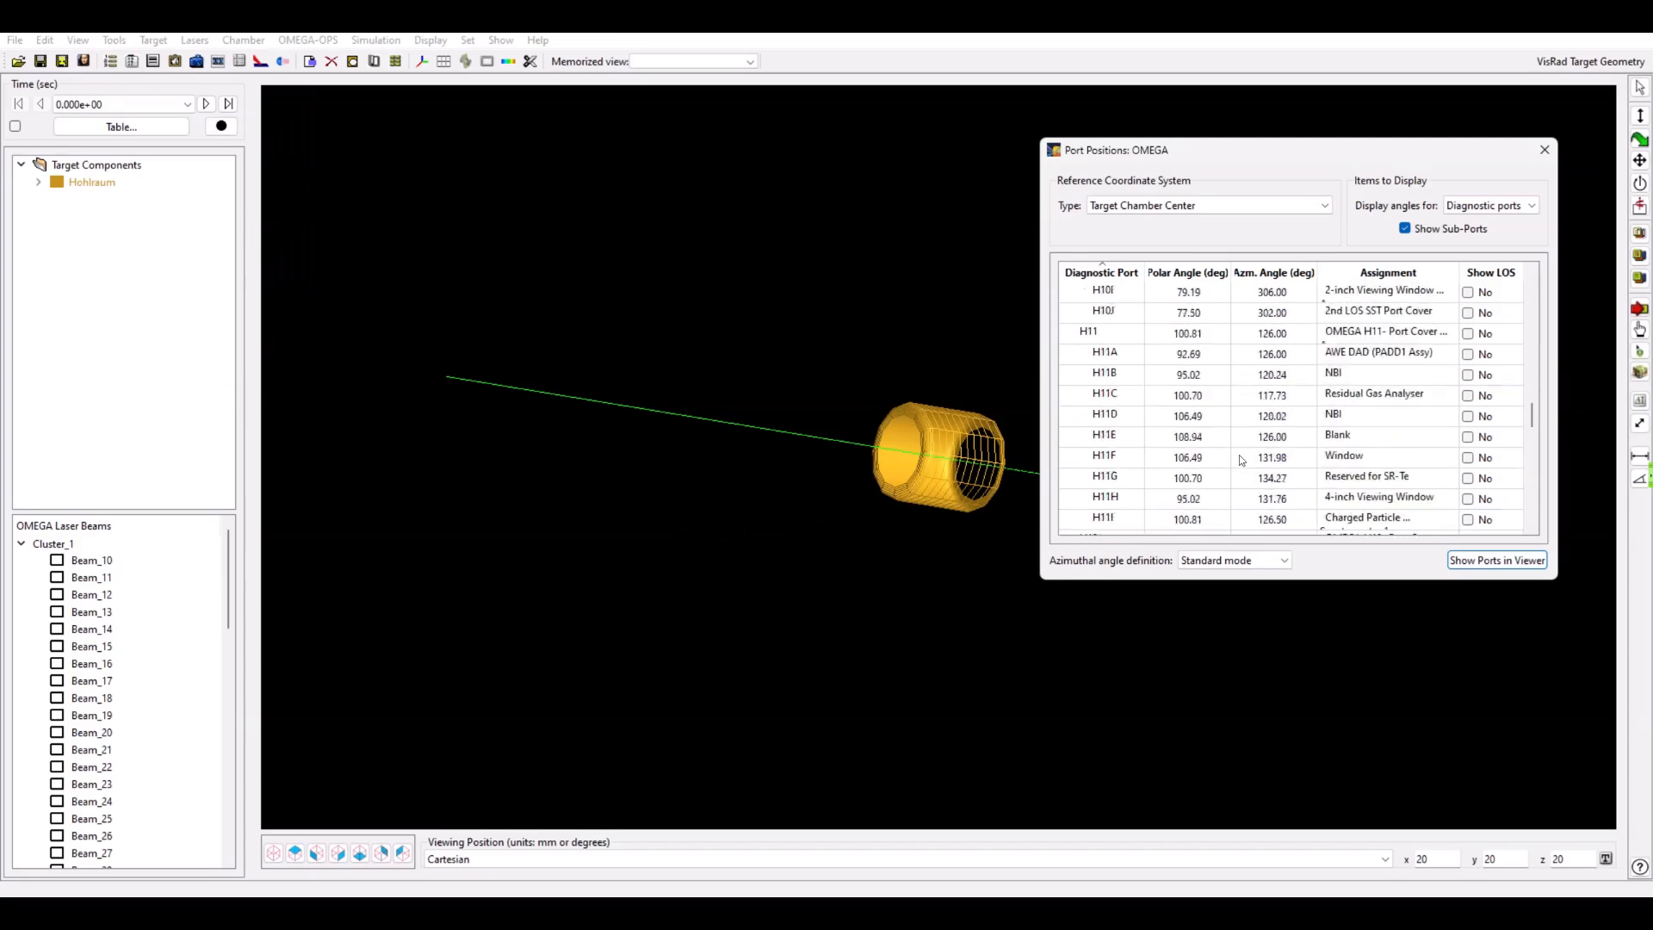
scroll(1238, 455, down, 3)
click(1119, 461)
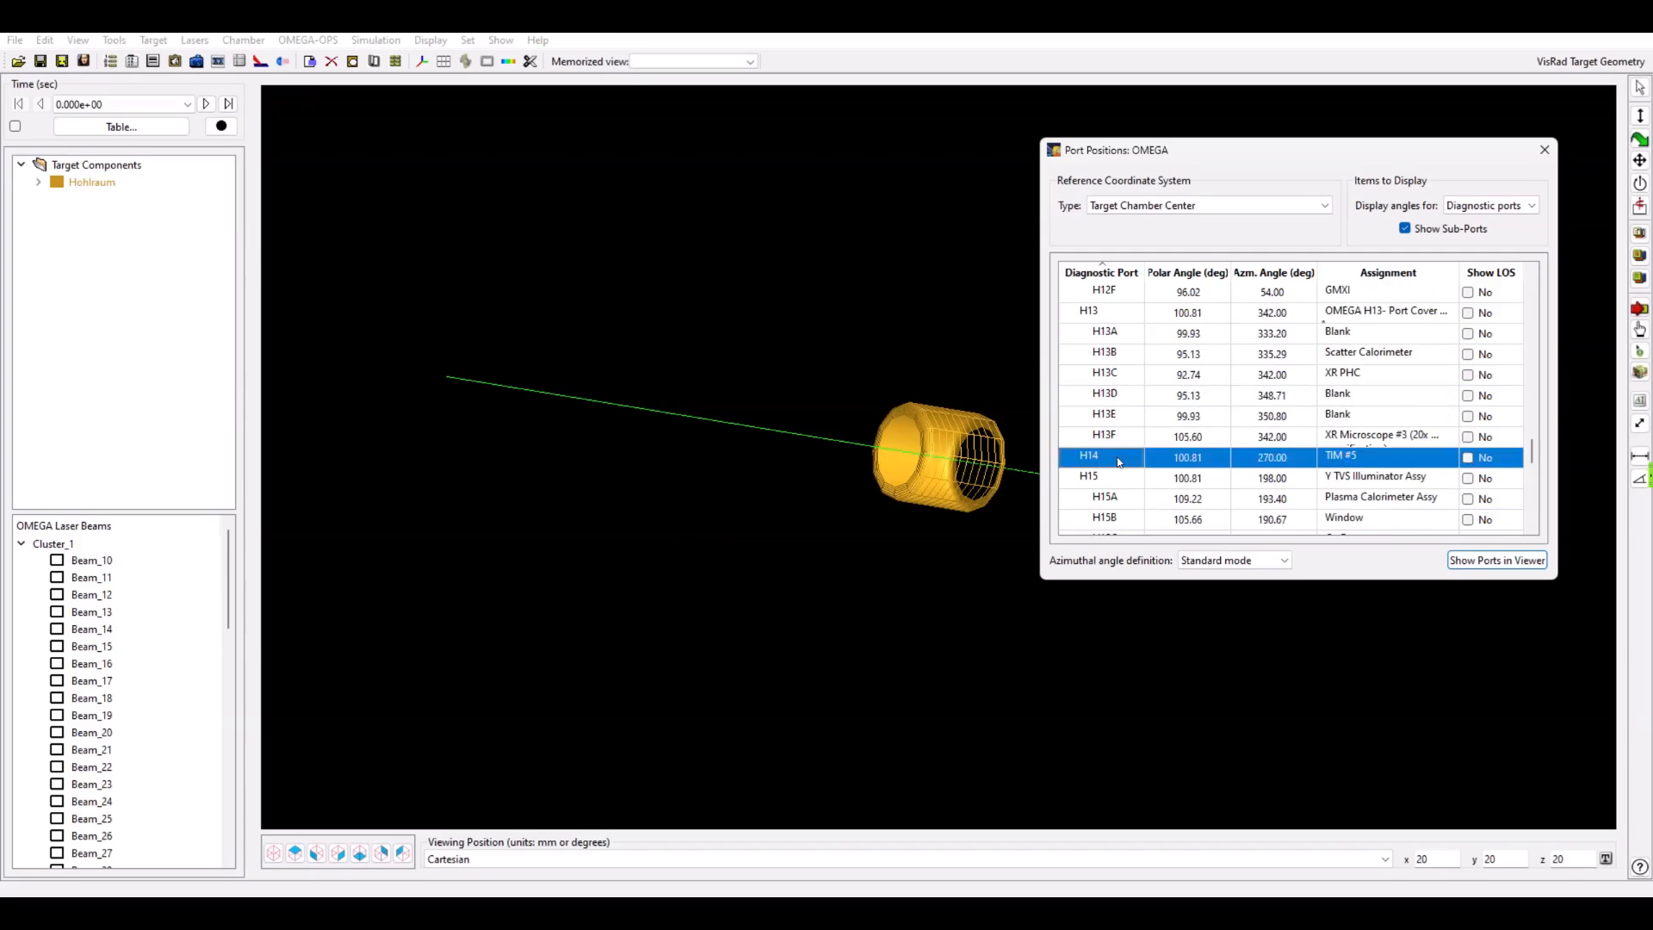
click(1467, 458)
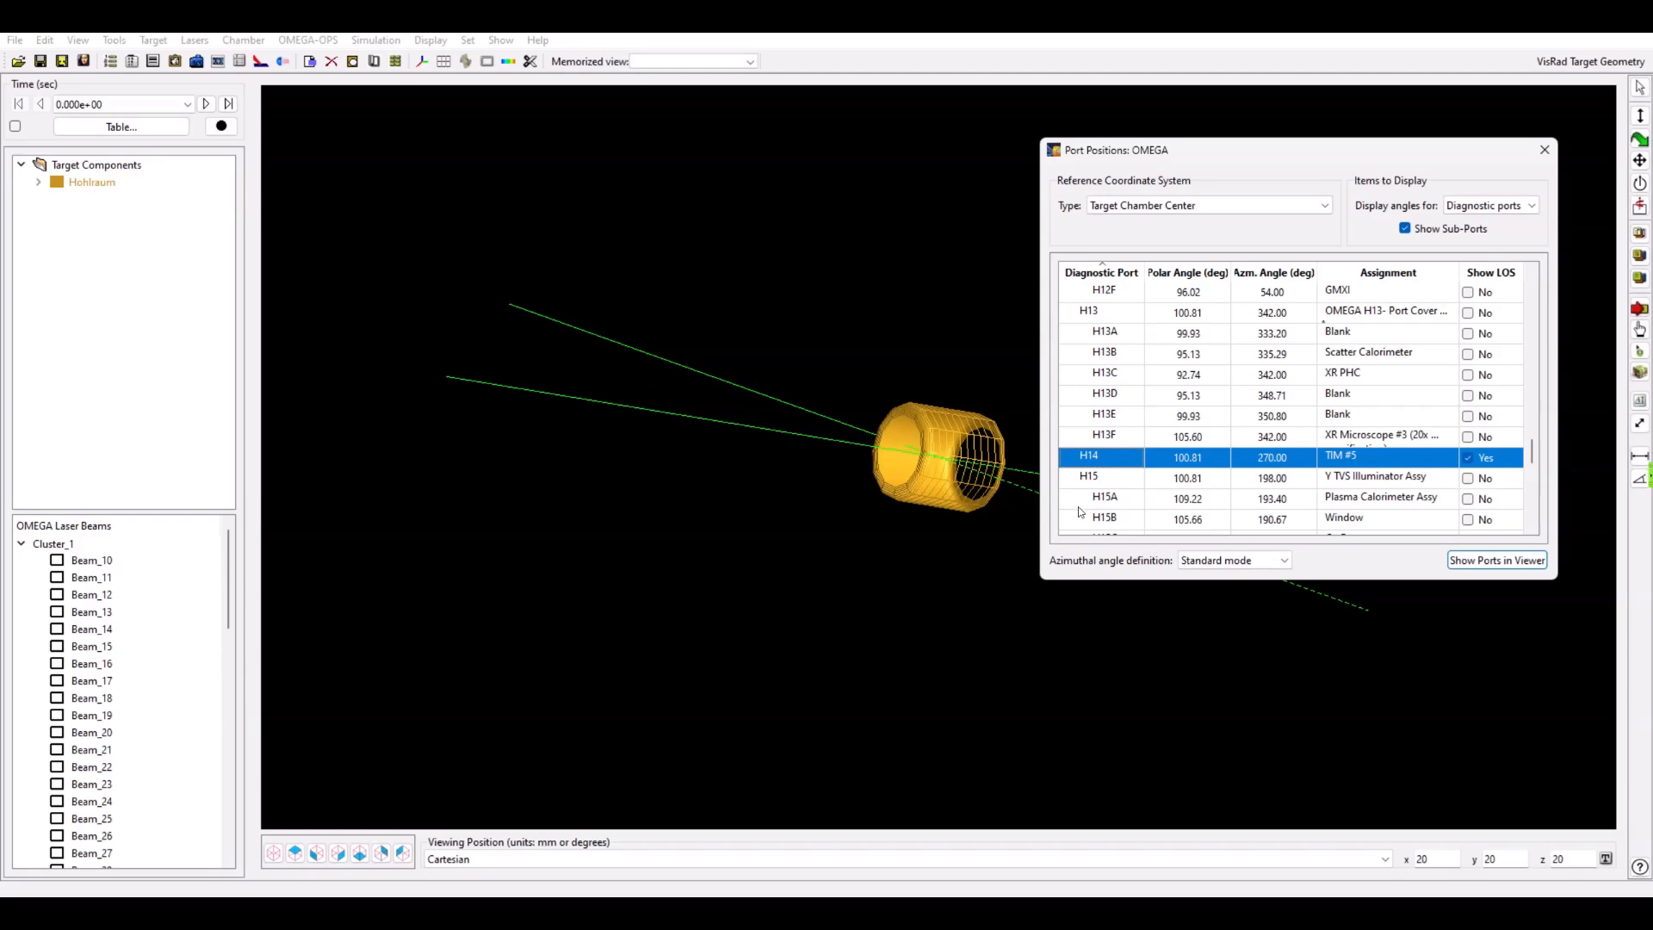
click(1545, 149)
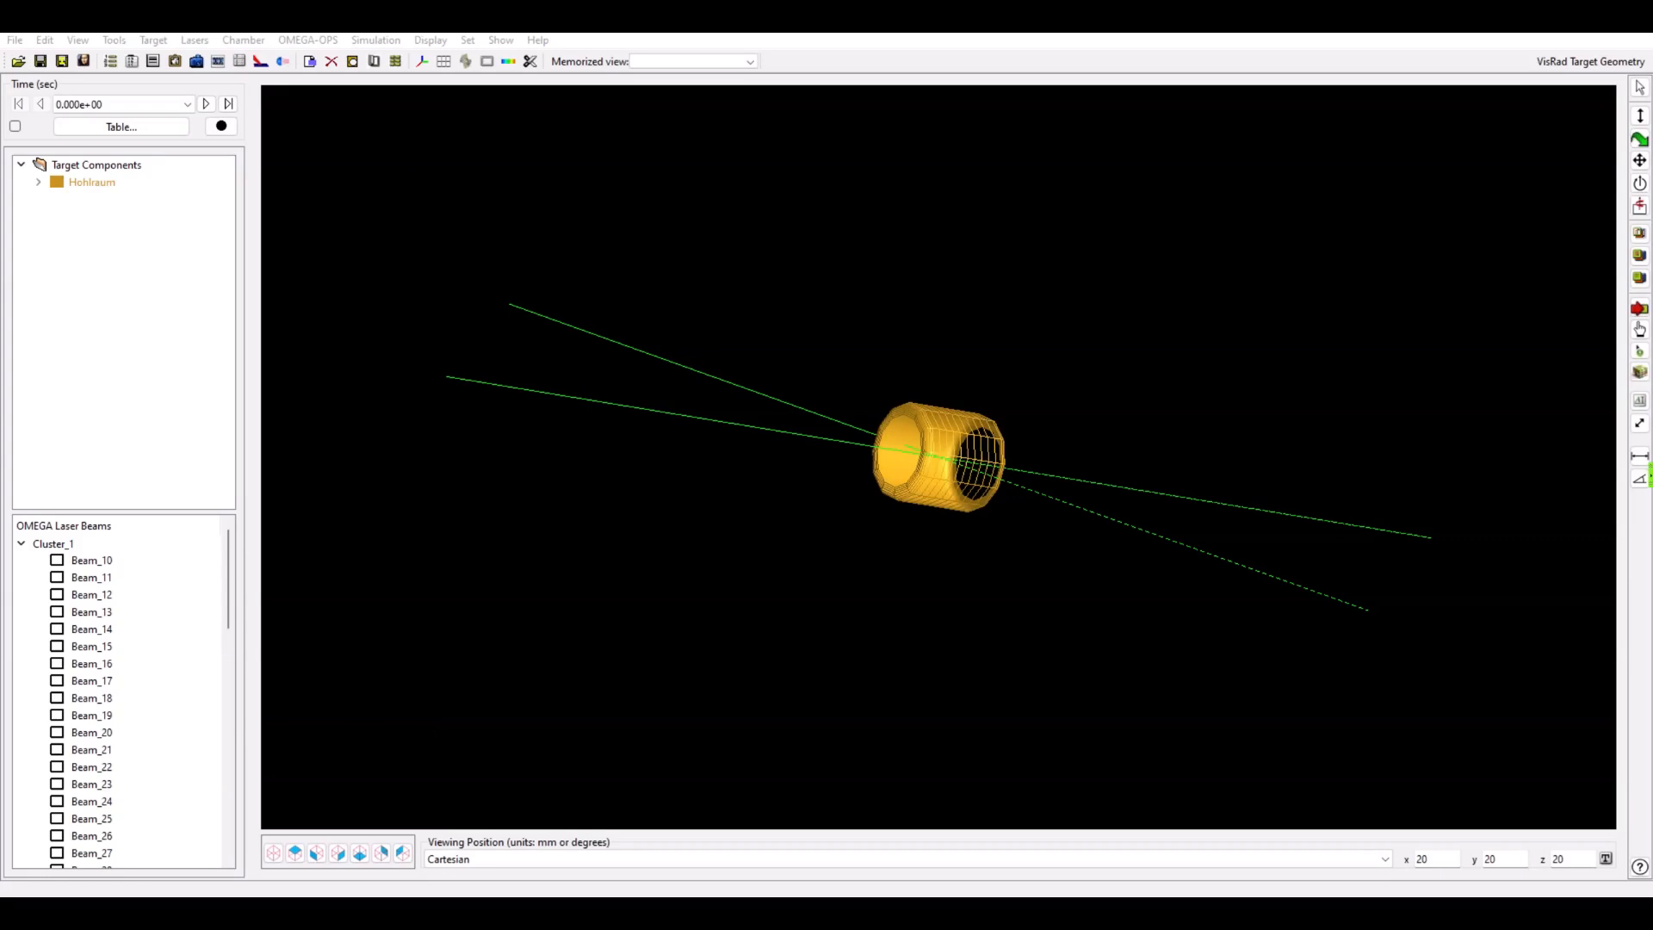
Add a 2-D disk as a new target component and name it Backlighter.
click(154, 39)
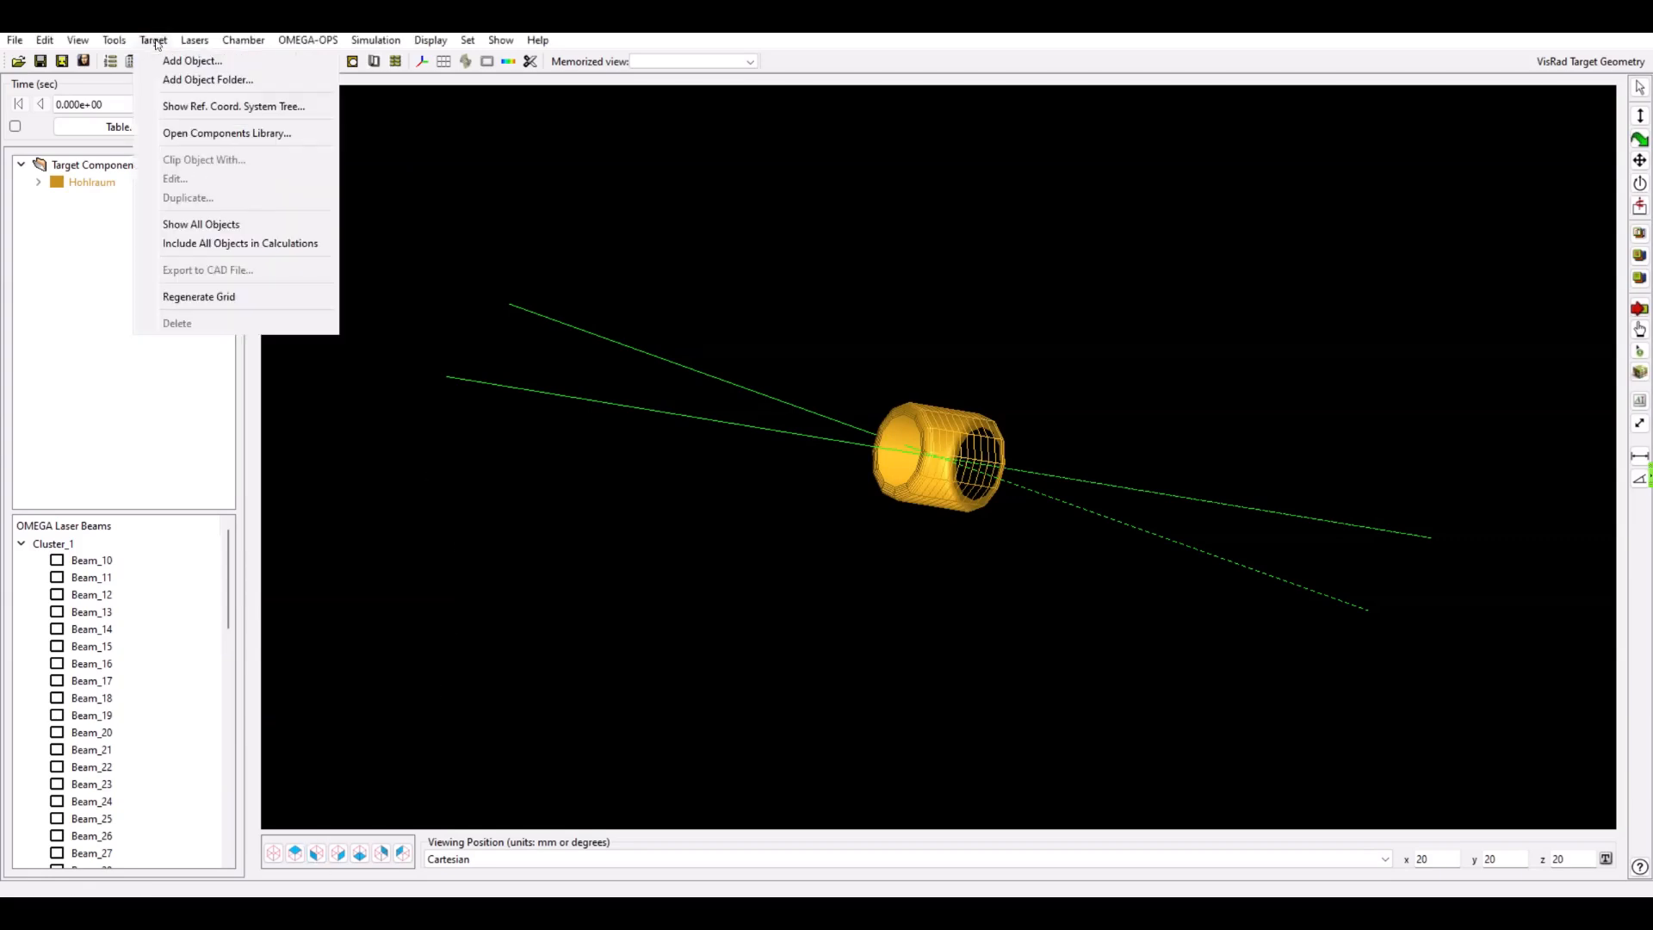
click(164, 62)
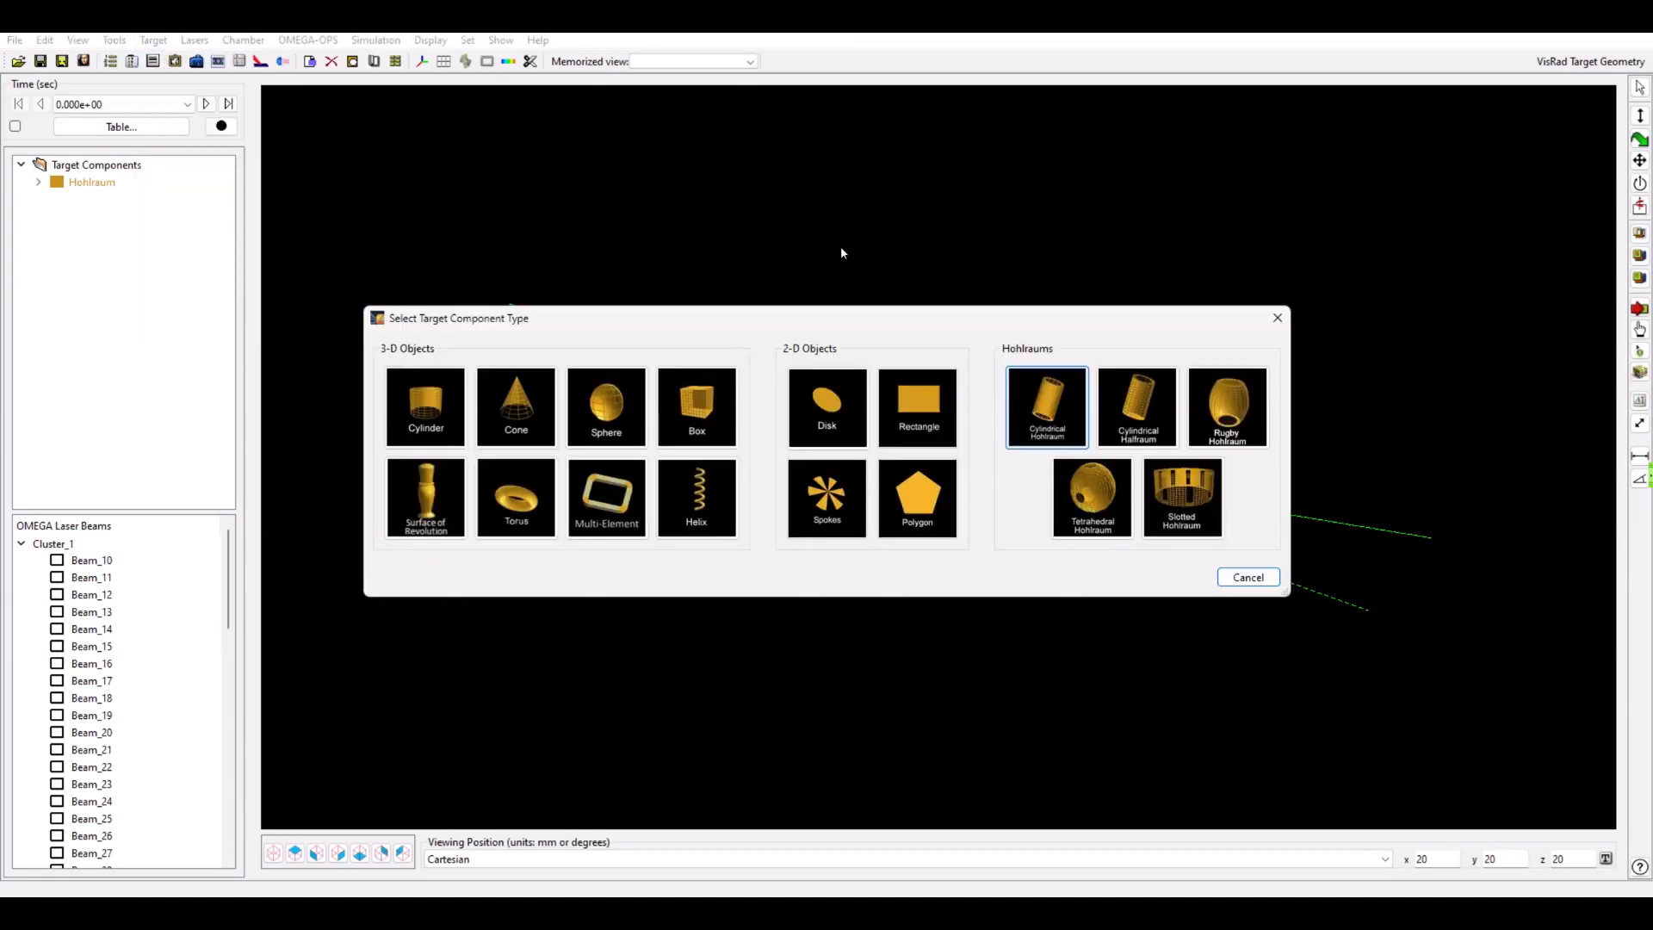
click(824, 422)
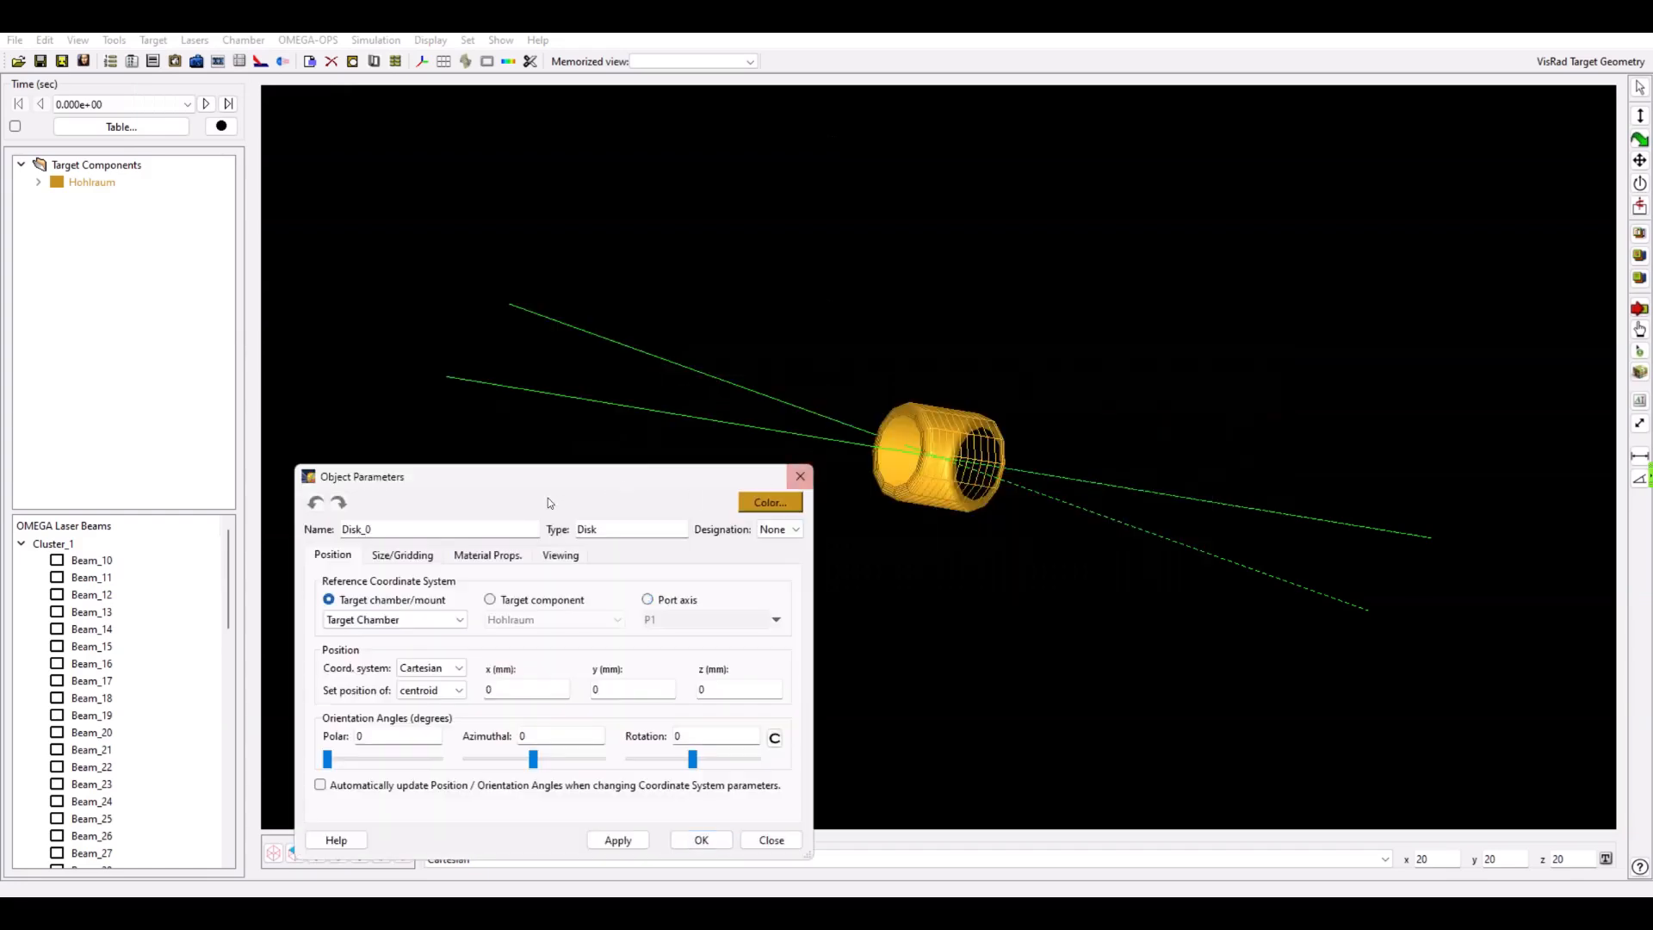
mouse_move(551, 480)
mouse_down()
mouse_move(548, 298)
mouse_move(553, 330)
mouse_up()
double_click(479, 372)
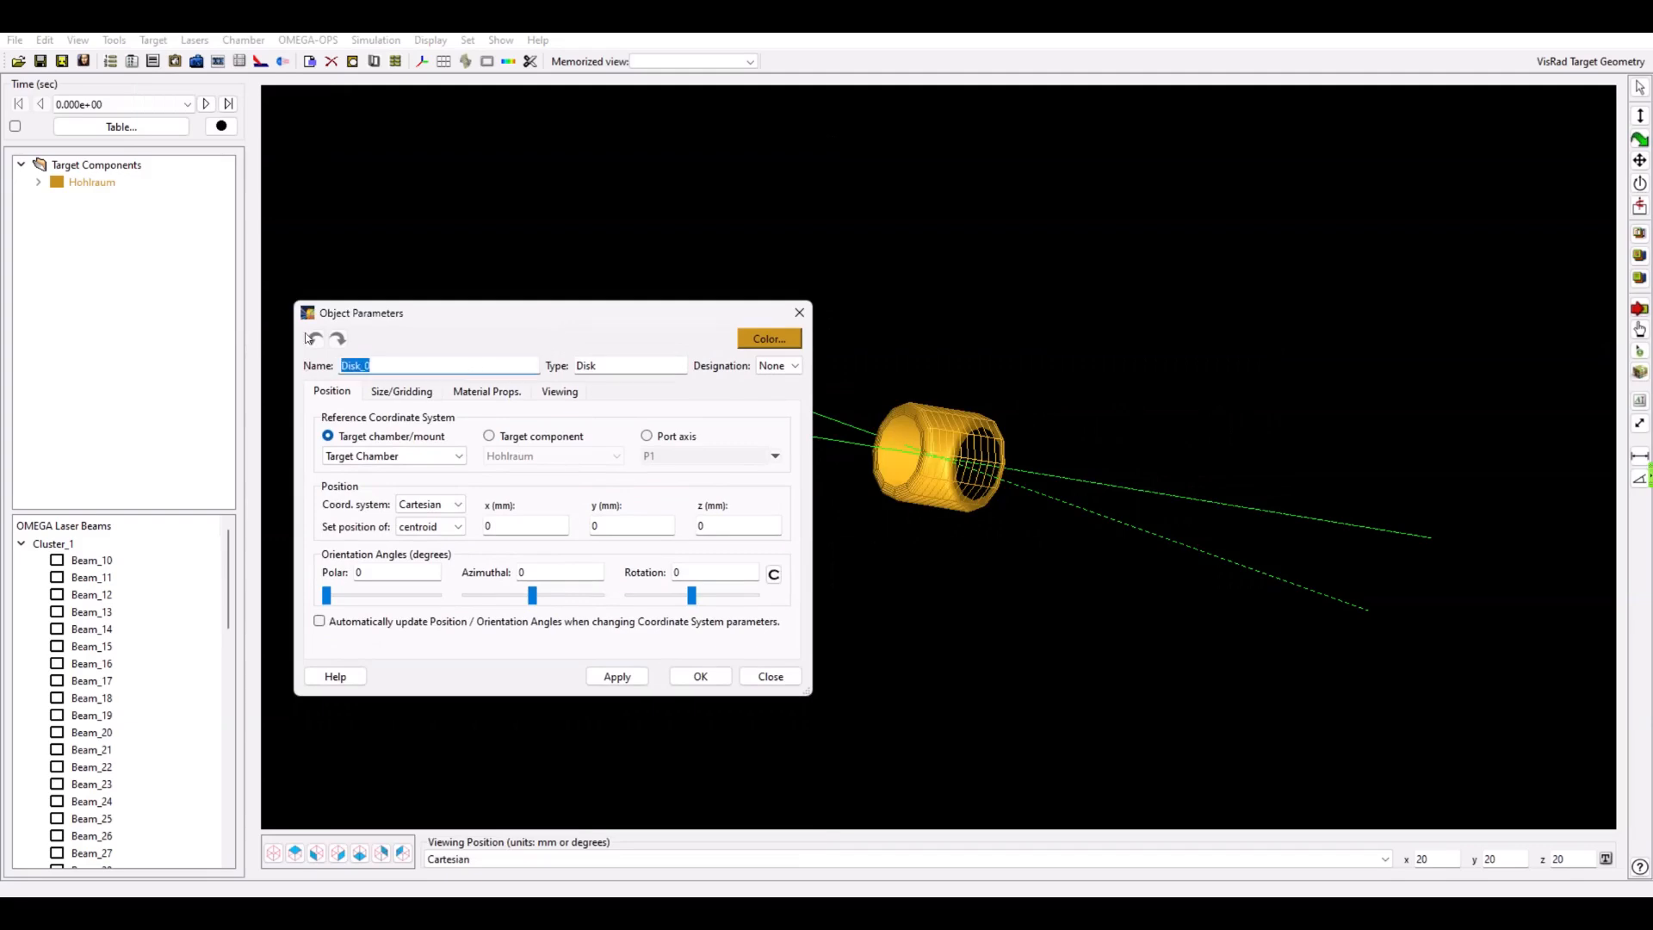
text(Backlighter)
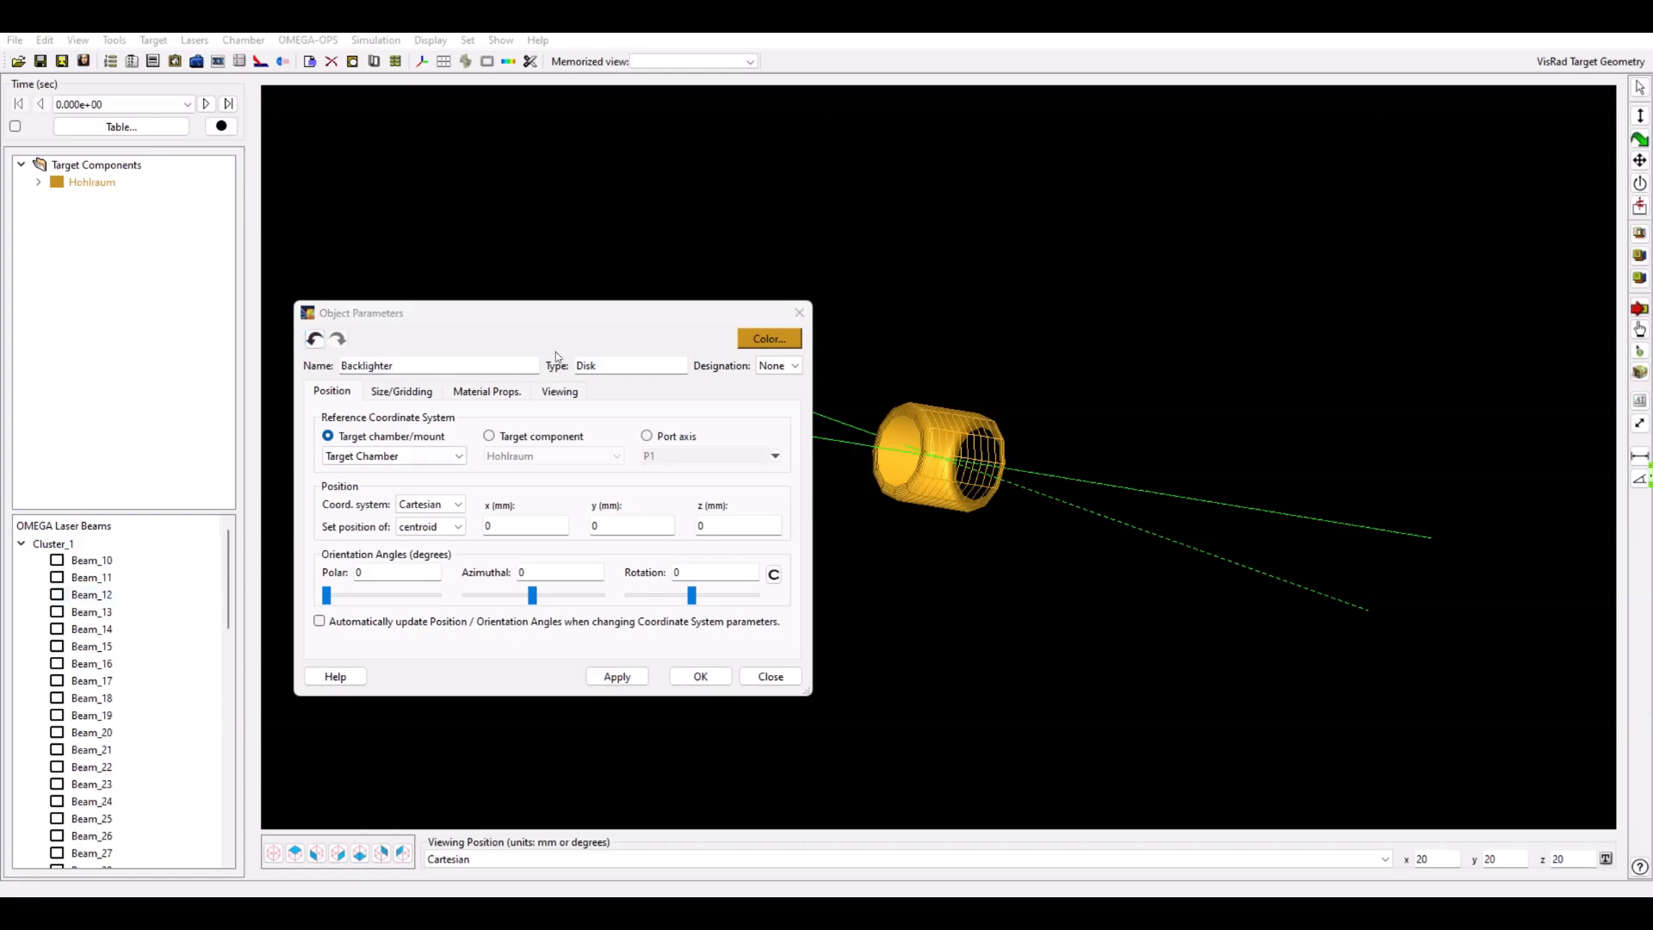
Set the Backlighter disk's outer radius to 0.5 mm.
click(410, 392)
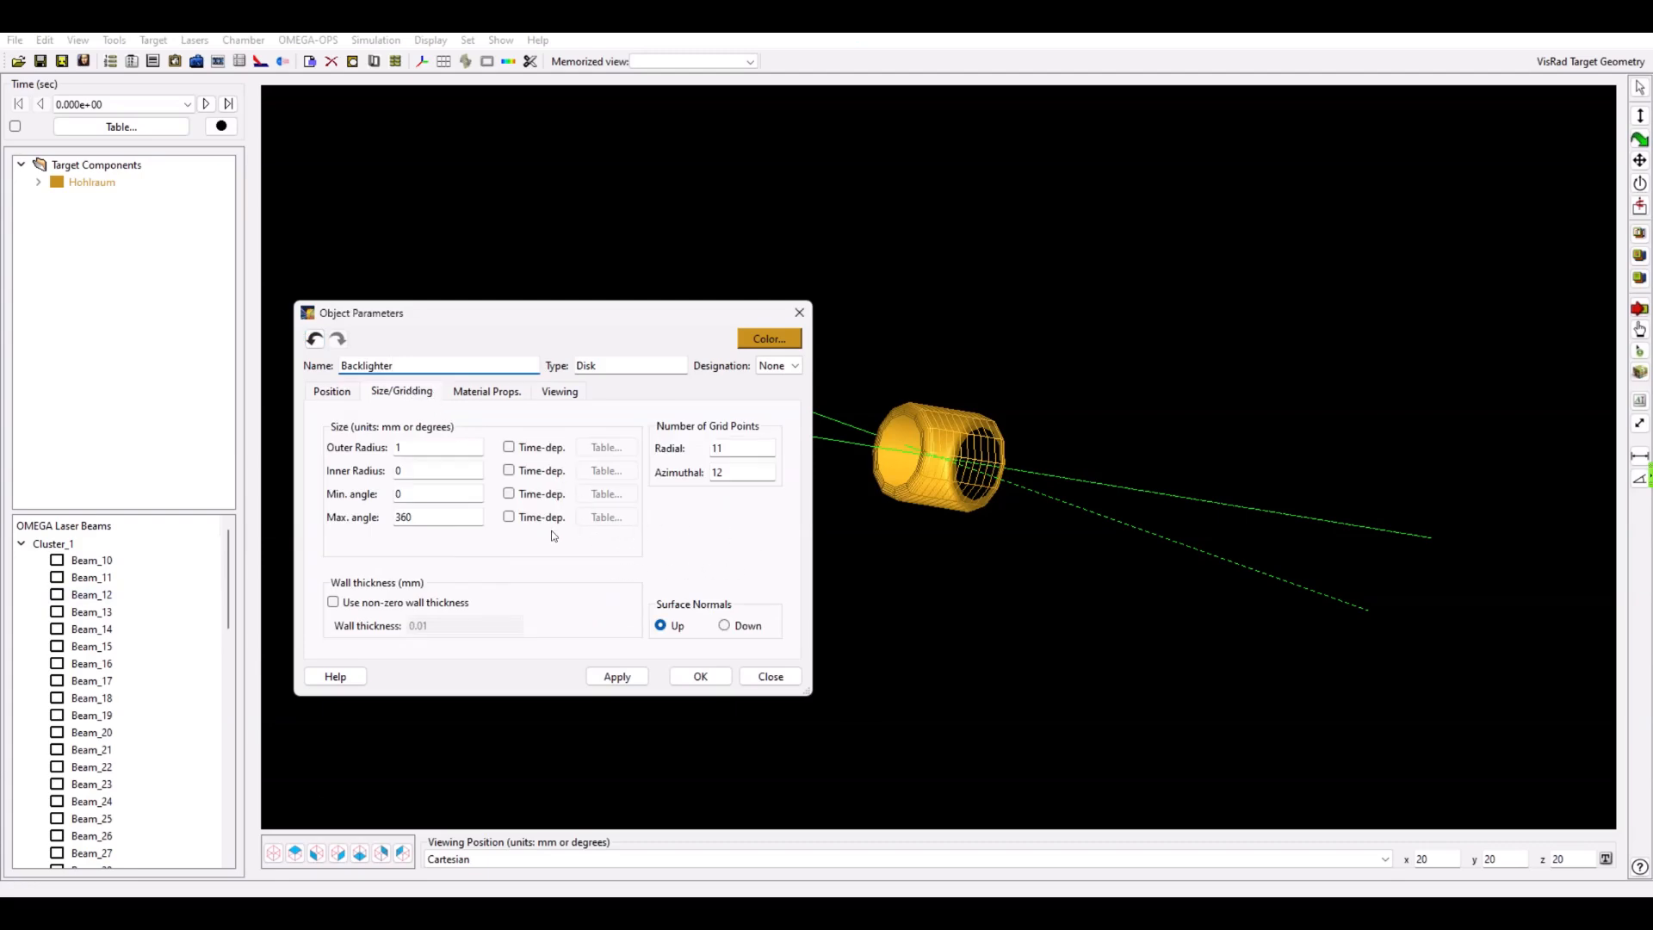
double_click(438, 445)
text(.5)
Reference the Backlighter's position to the port axis of H14 (TIM #5) and apply the change.
click(341, 395)
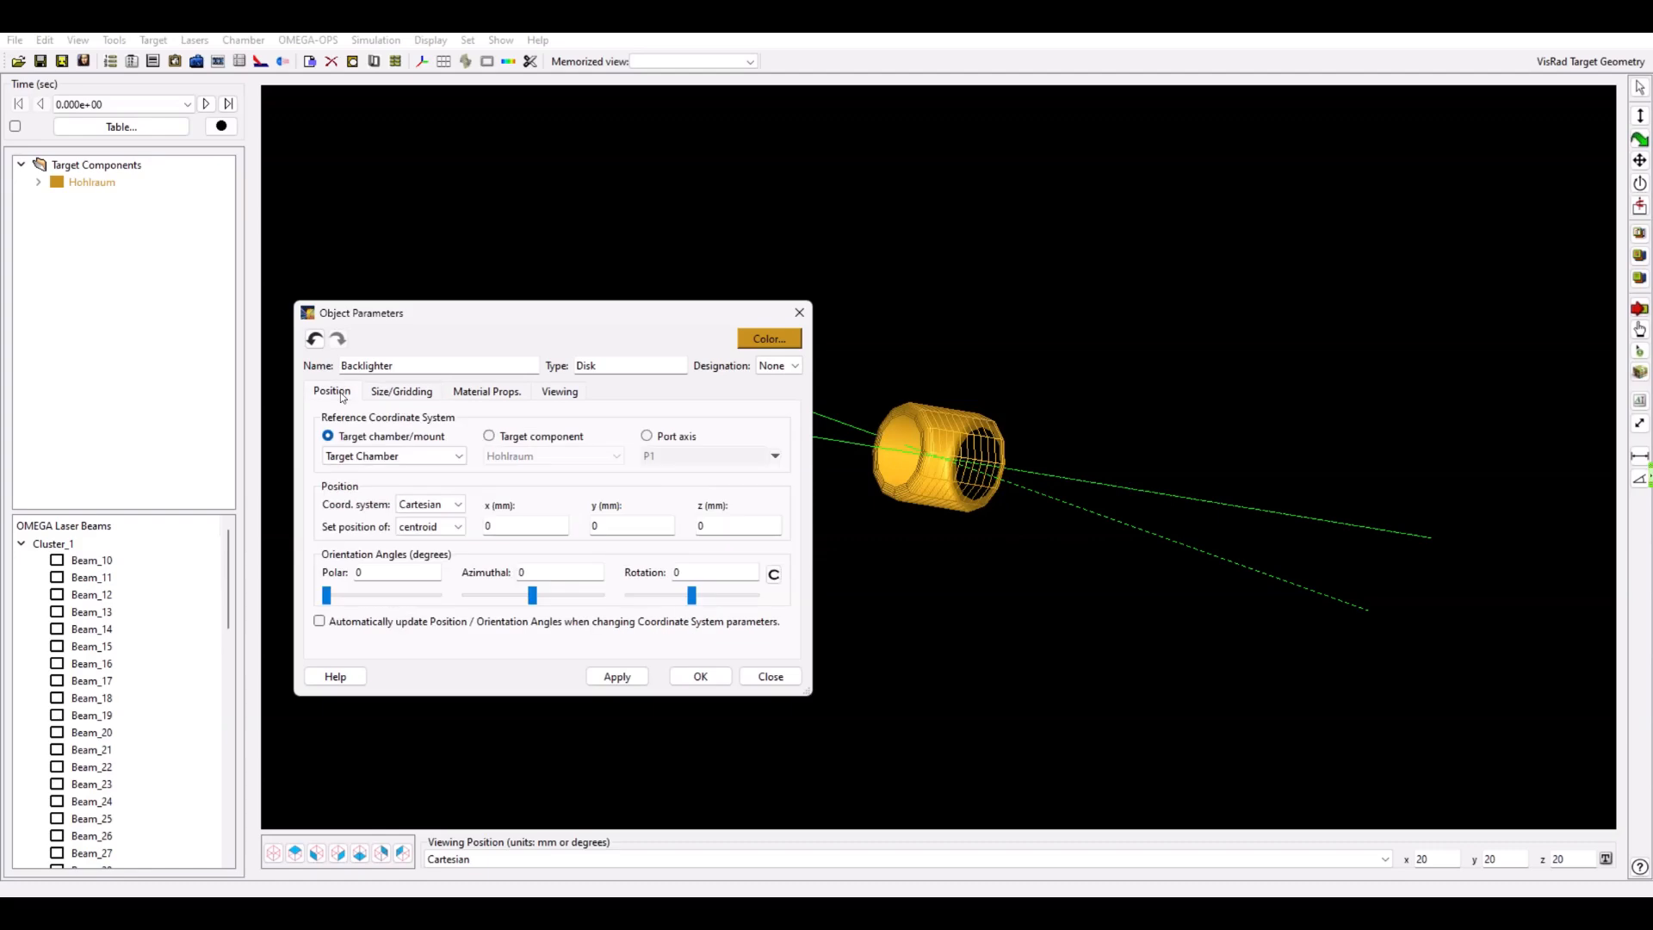
click(647, 436)
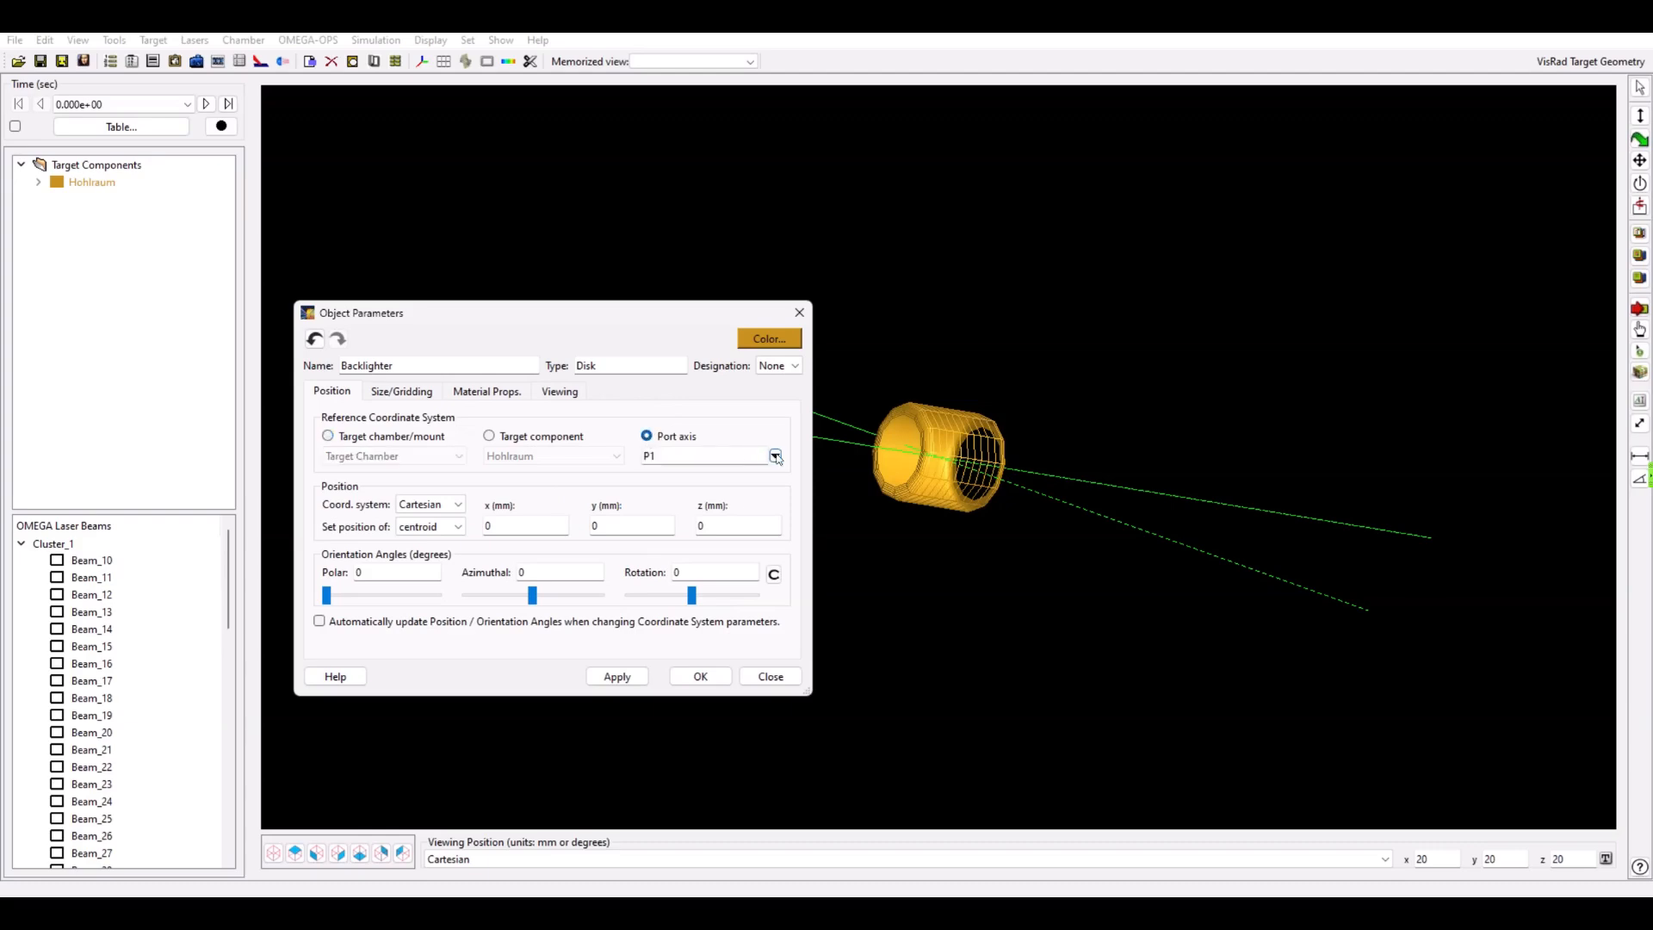
click(776, 457)
scroll(909, 721, down, 3)
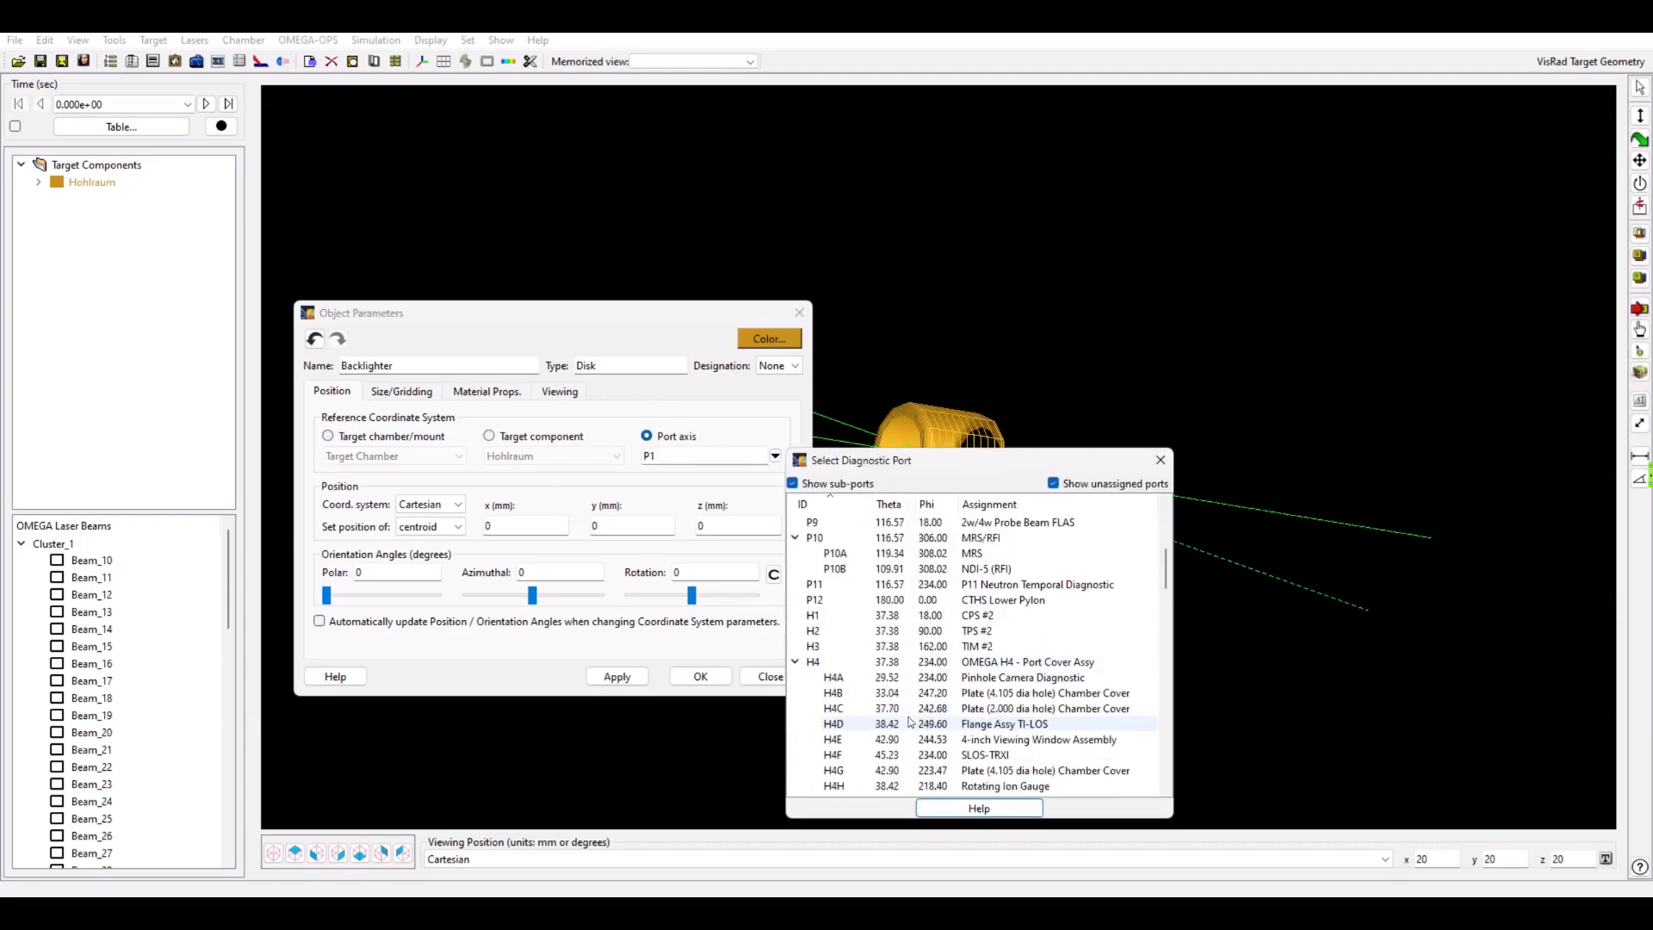
scroll(909, 722, down, 20)
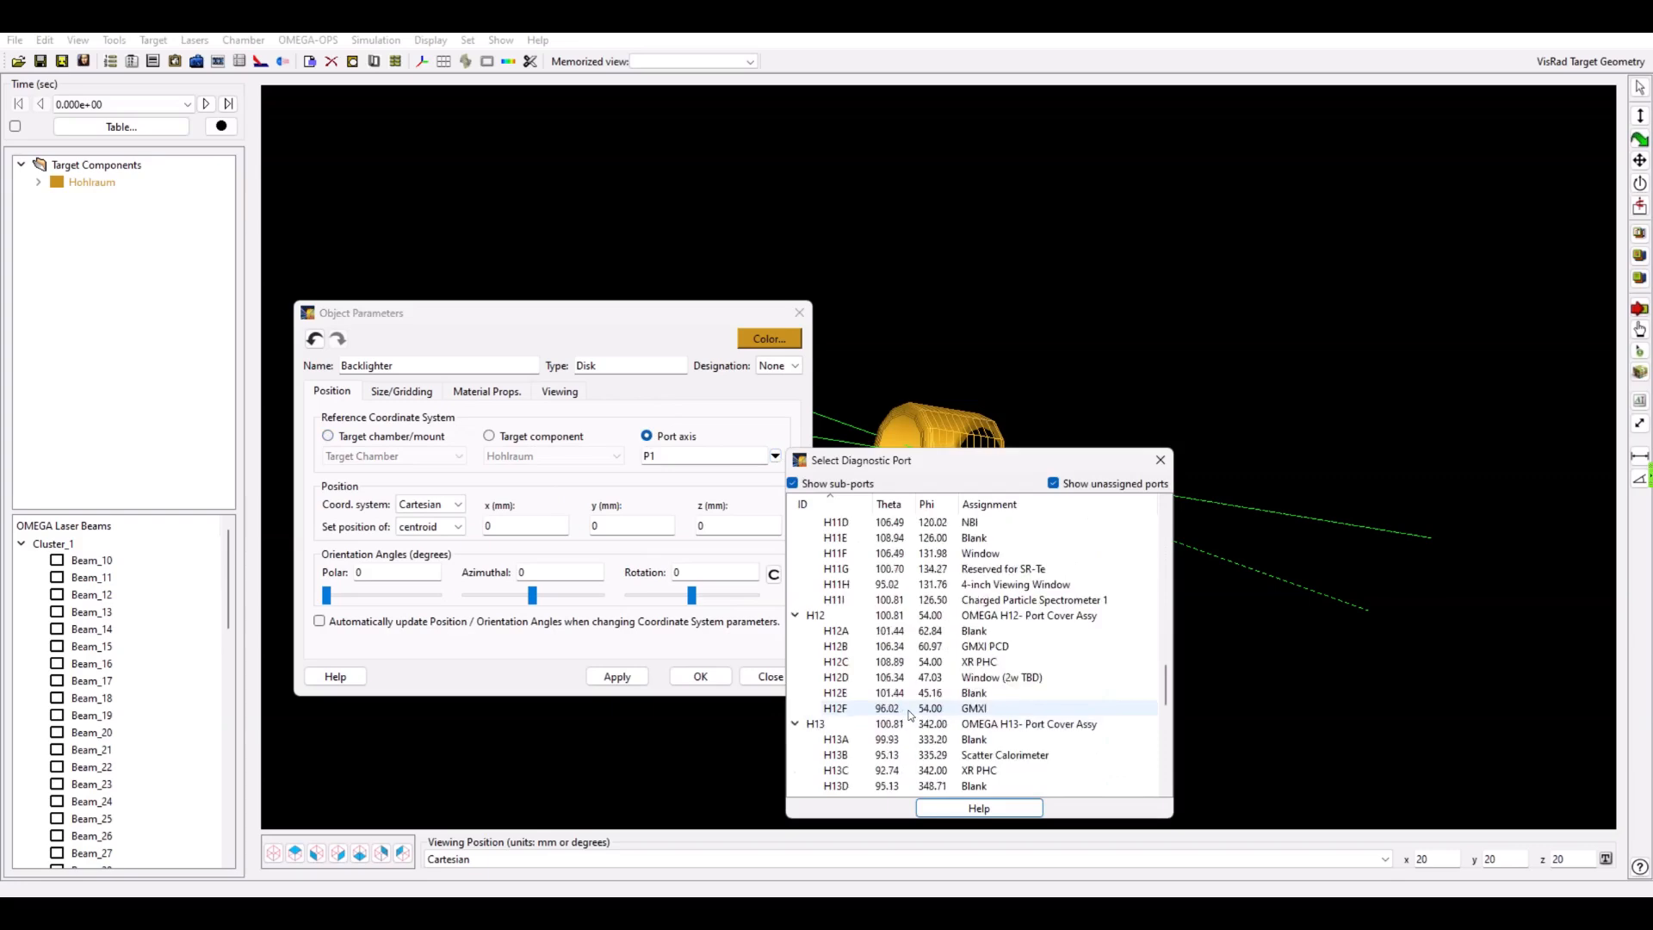
scroll(909, 714, down, 3)
click(904, 698)
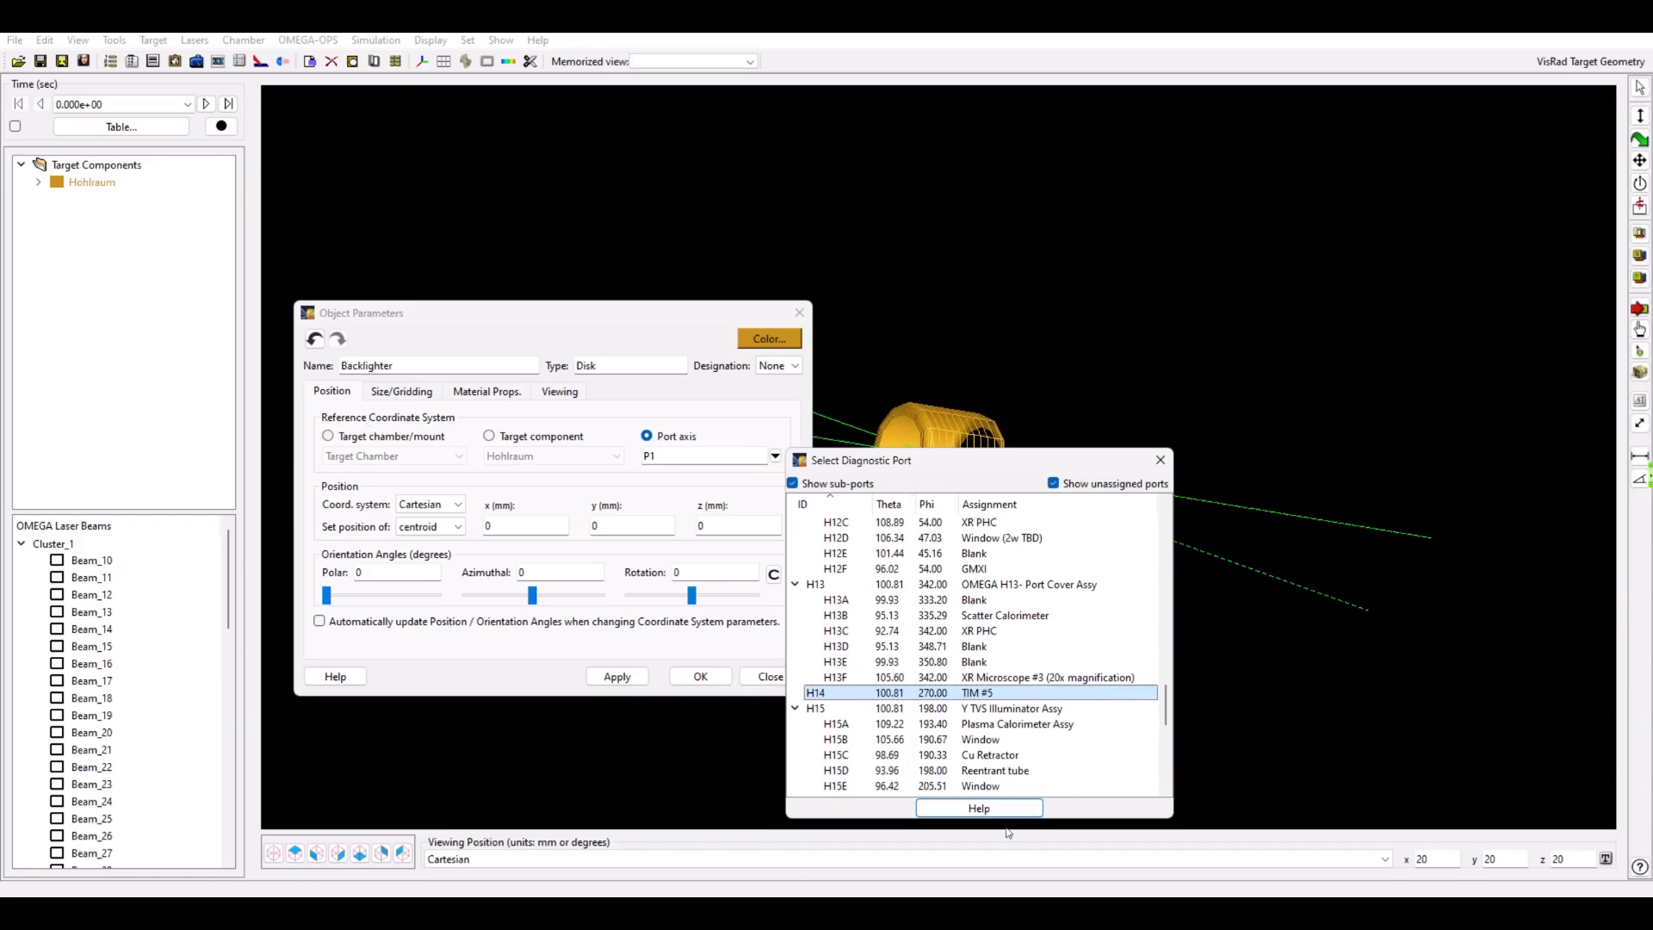
double_click(881, 695)
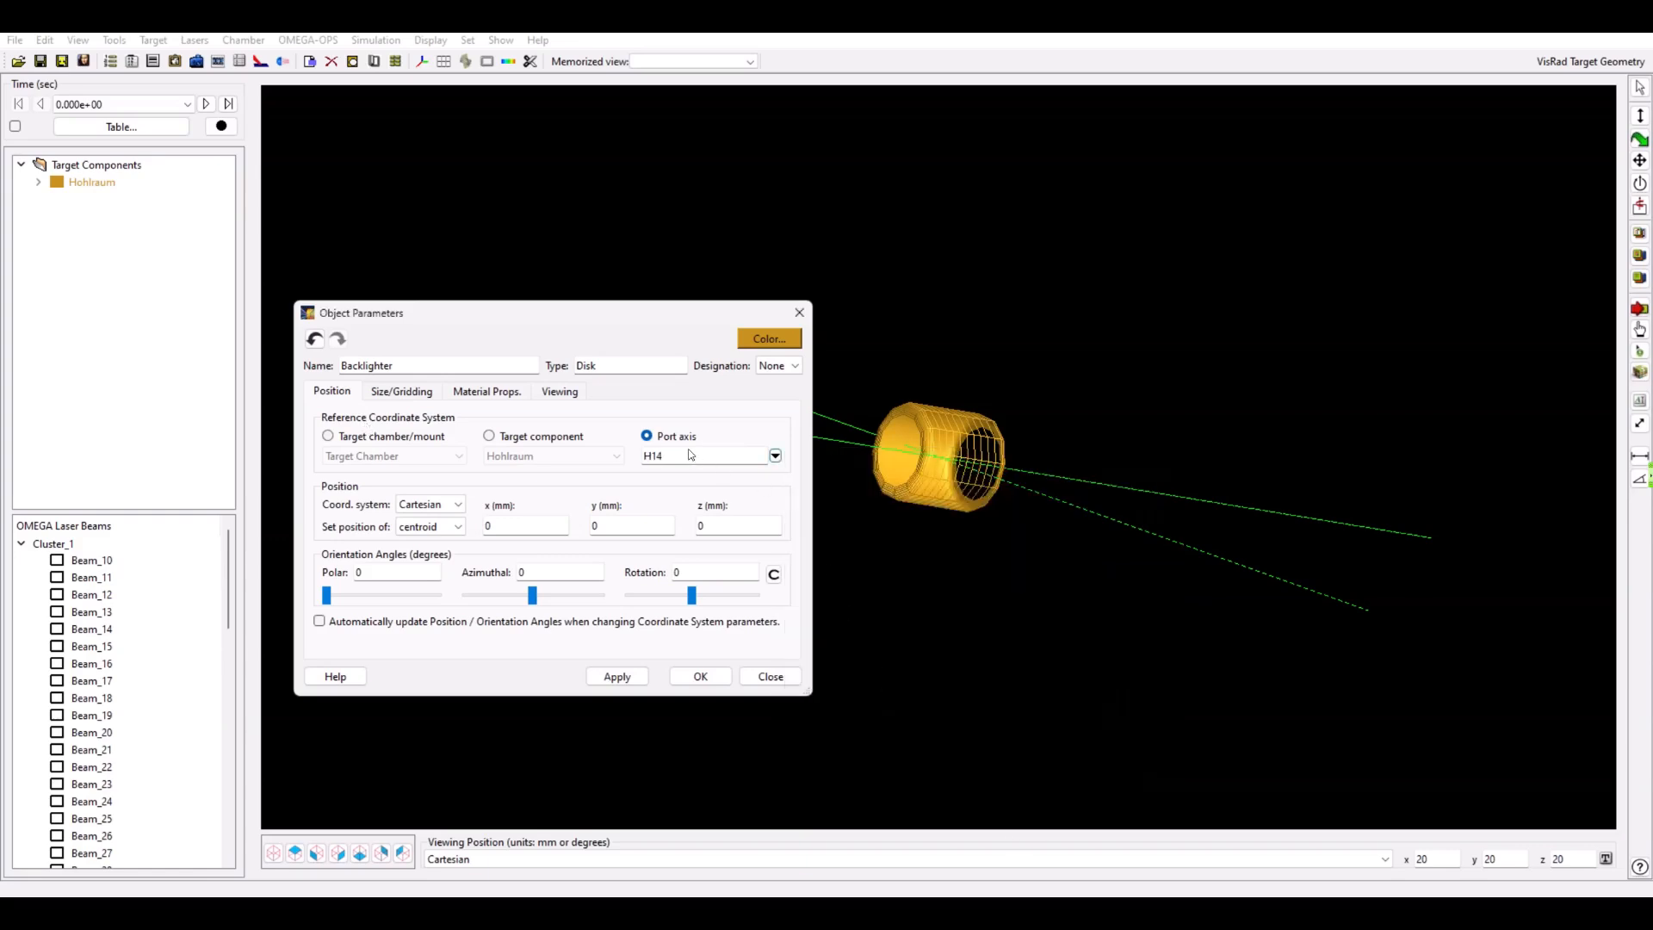
click(630, 677)
Place the Backlighter's centroid at z = -3.5 mm along the port axis and accept the parameters.
double_click(740, 525)
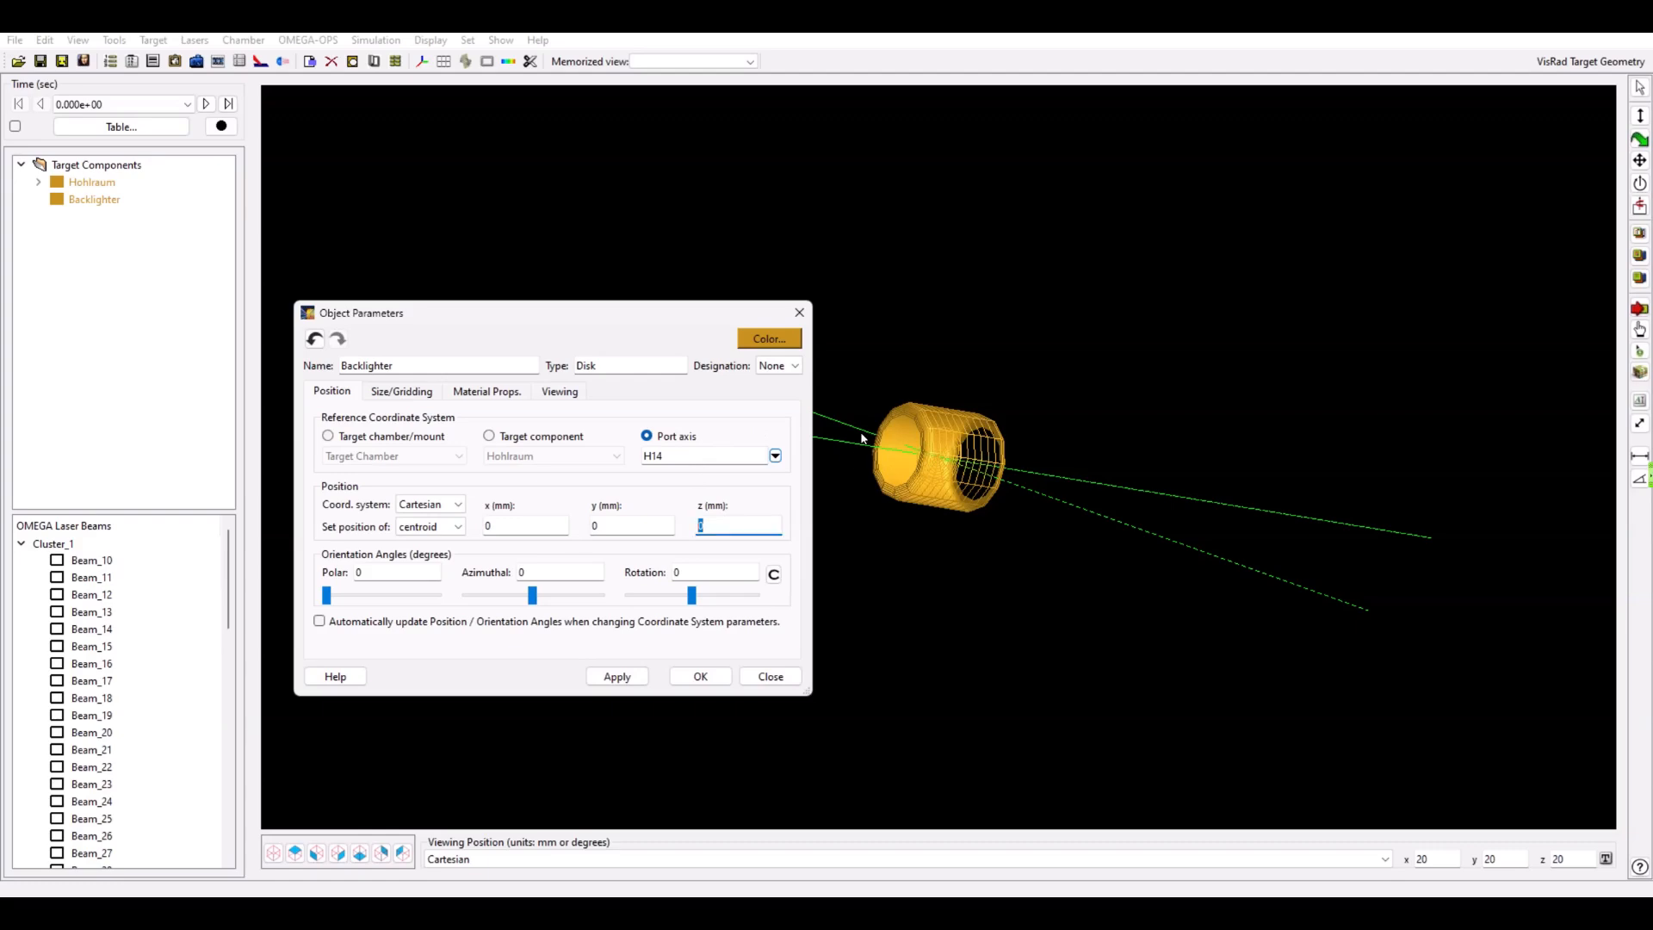
text(-3.5)
click(618, 680)
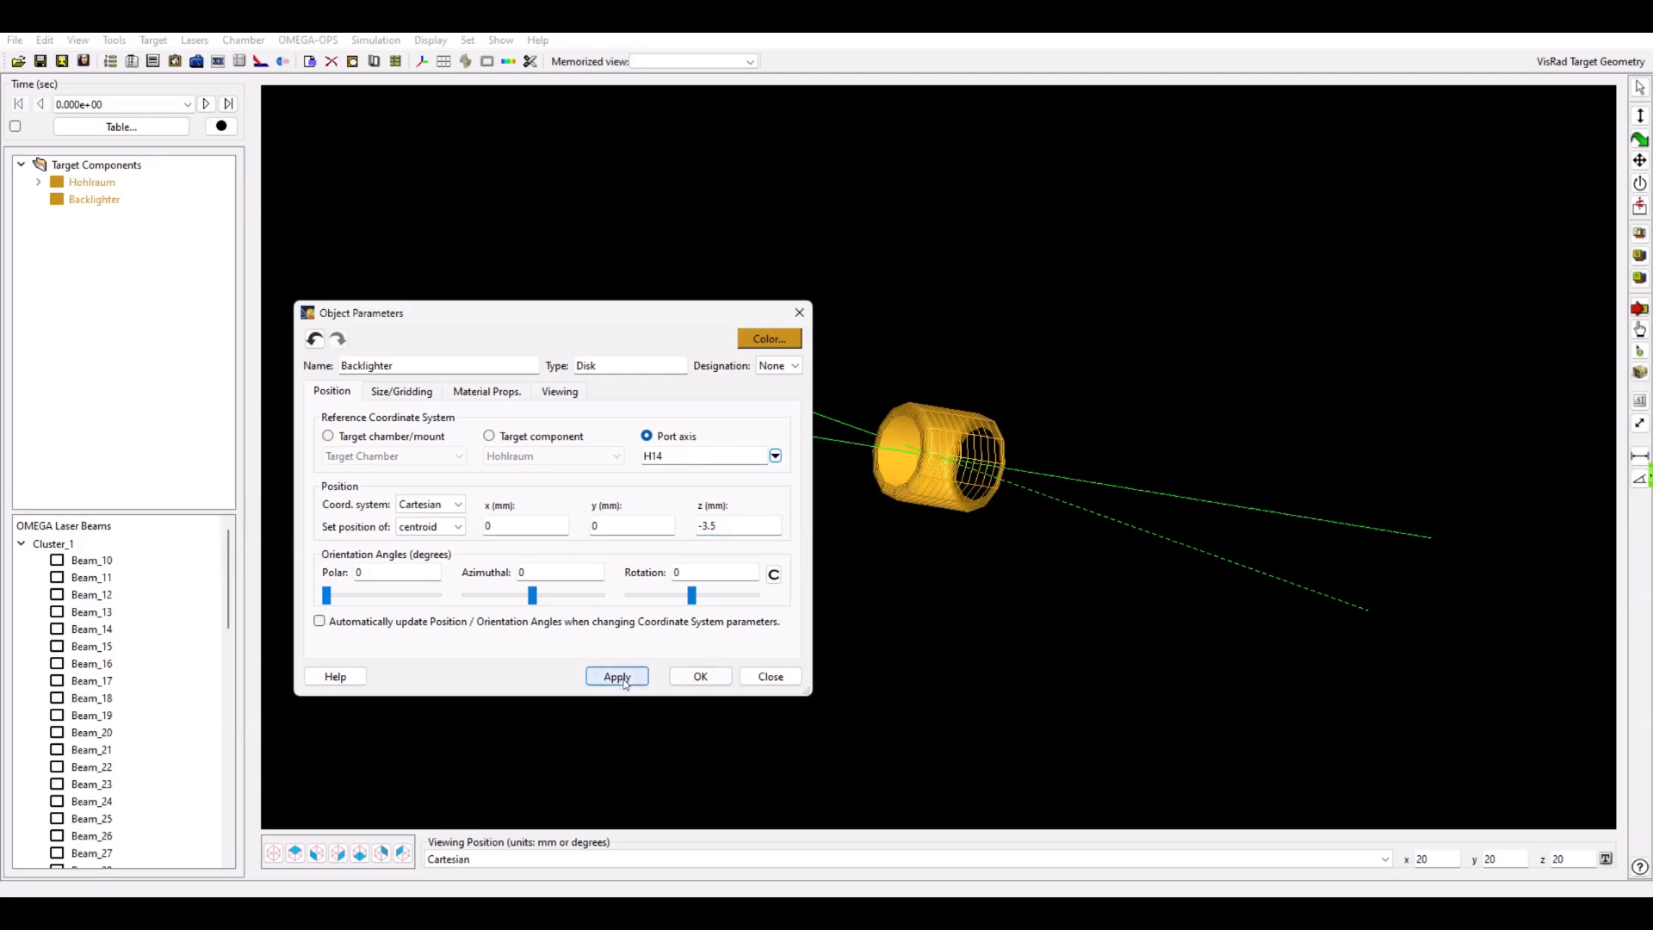
click(701, 678)
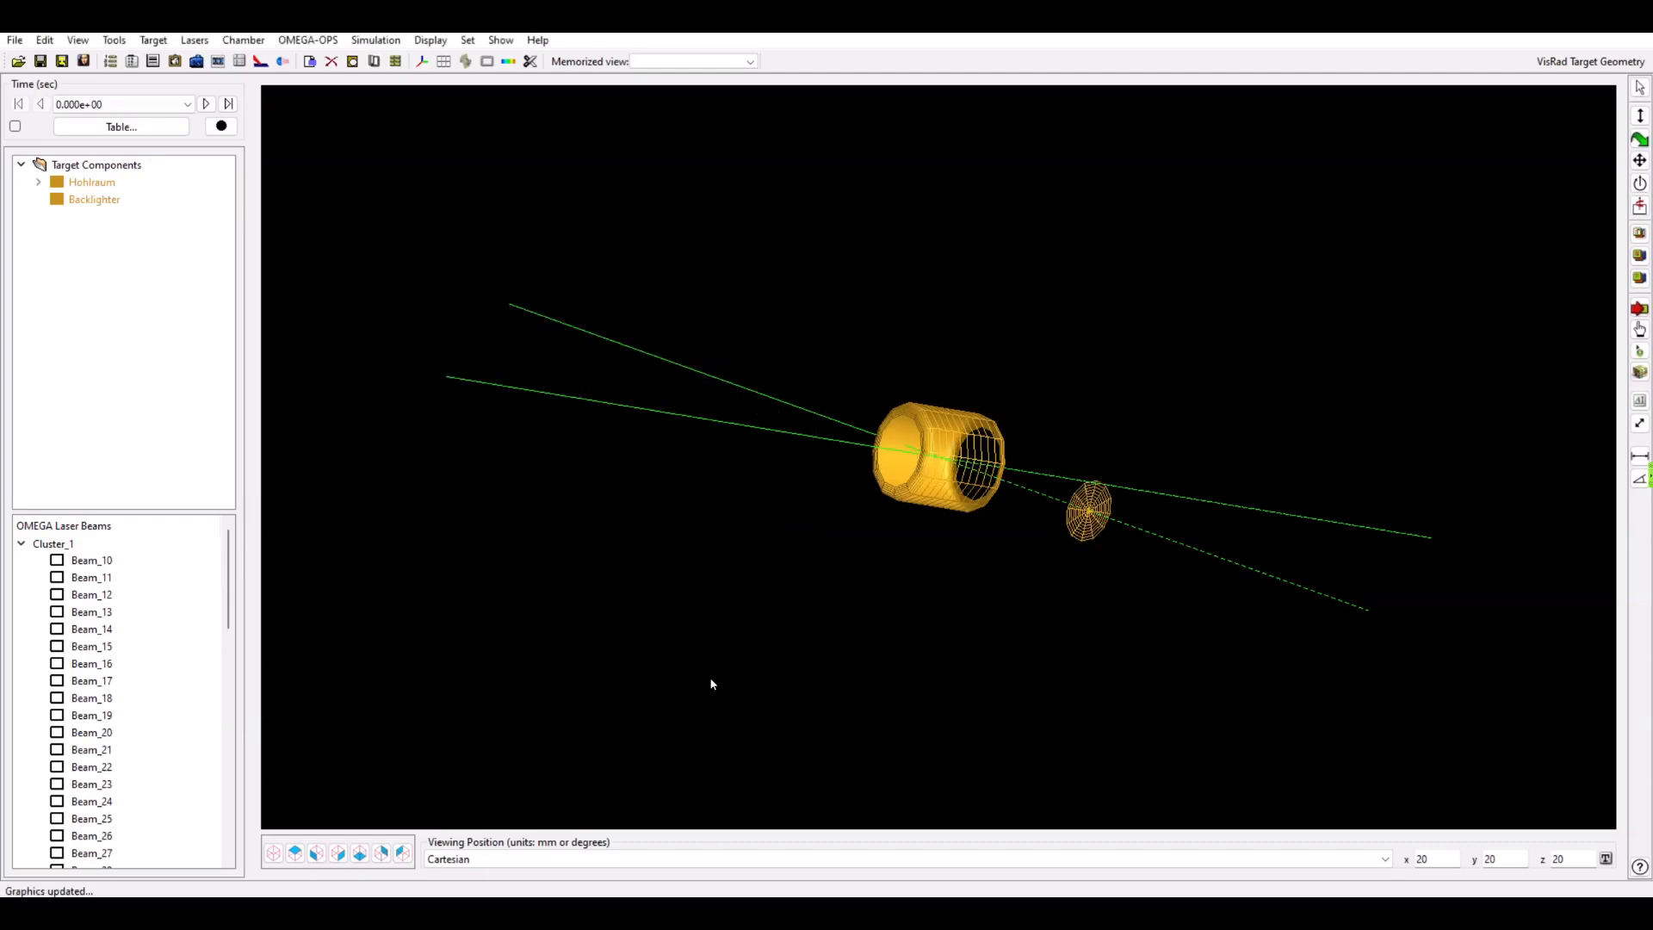
middle_drag(748, 636, 861, 500)
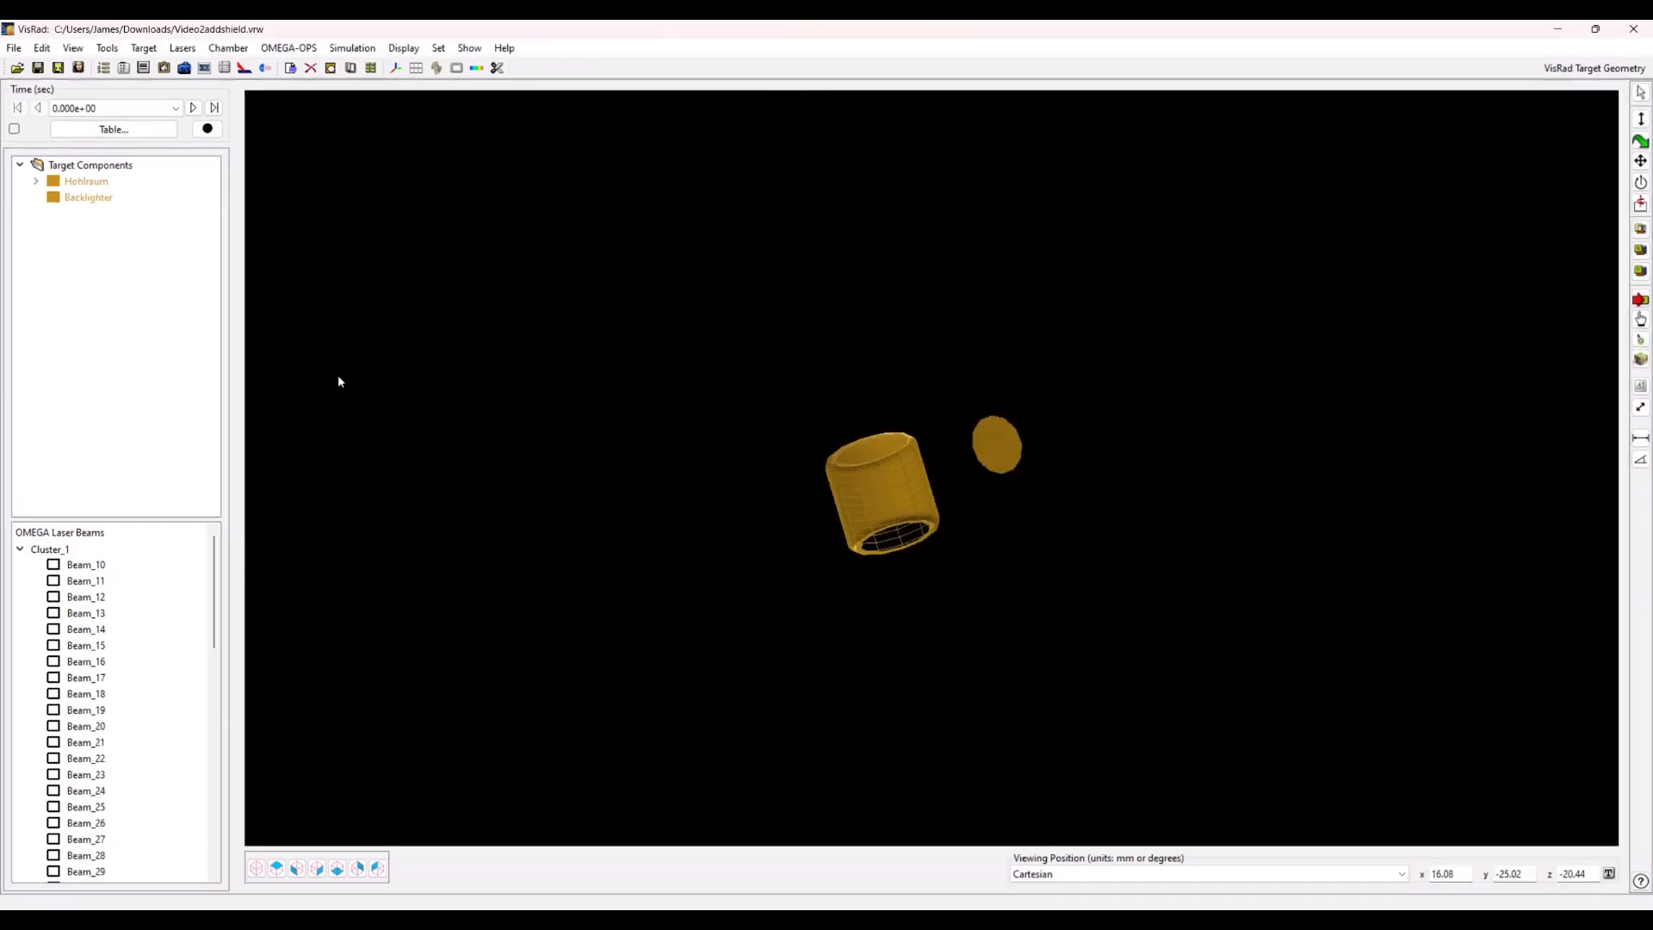
Add another 2-D disk as a target component and name it shield_Top.
click(151, 48)
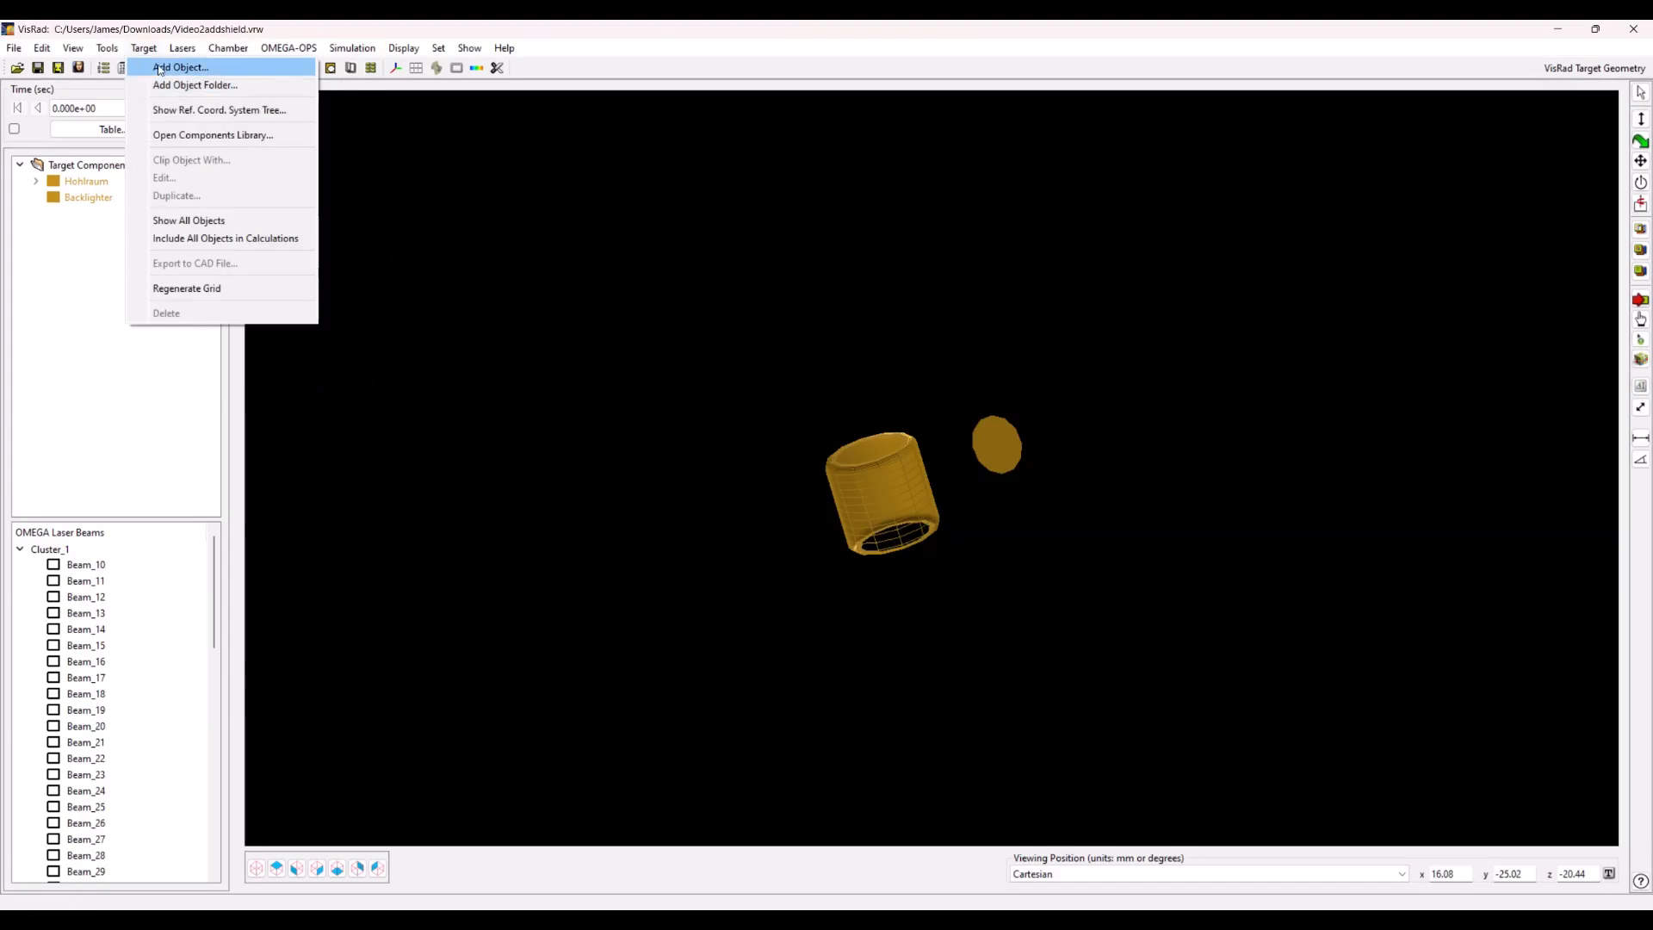
click(159, 68)
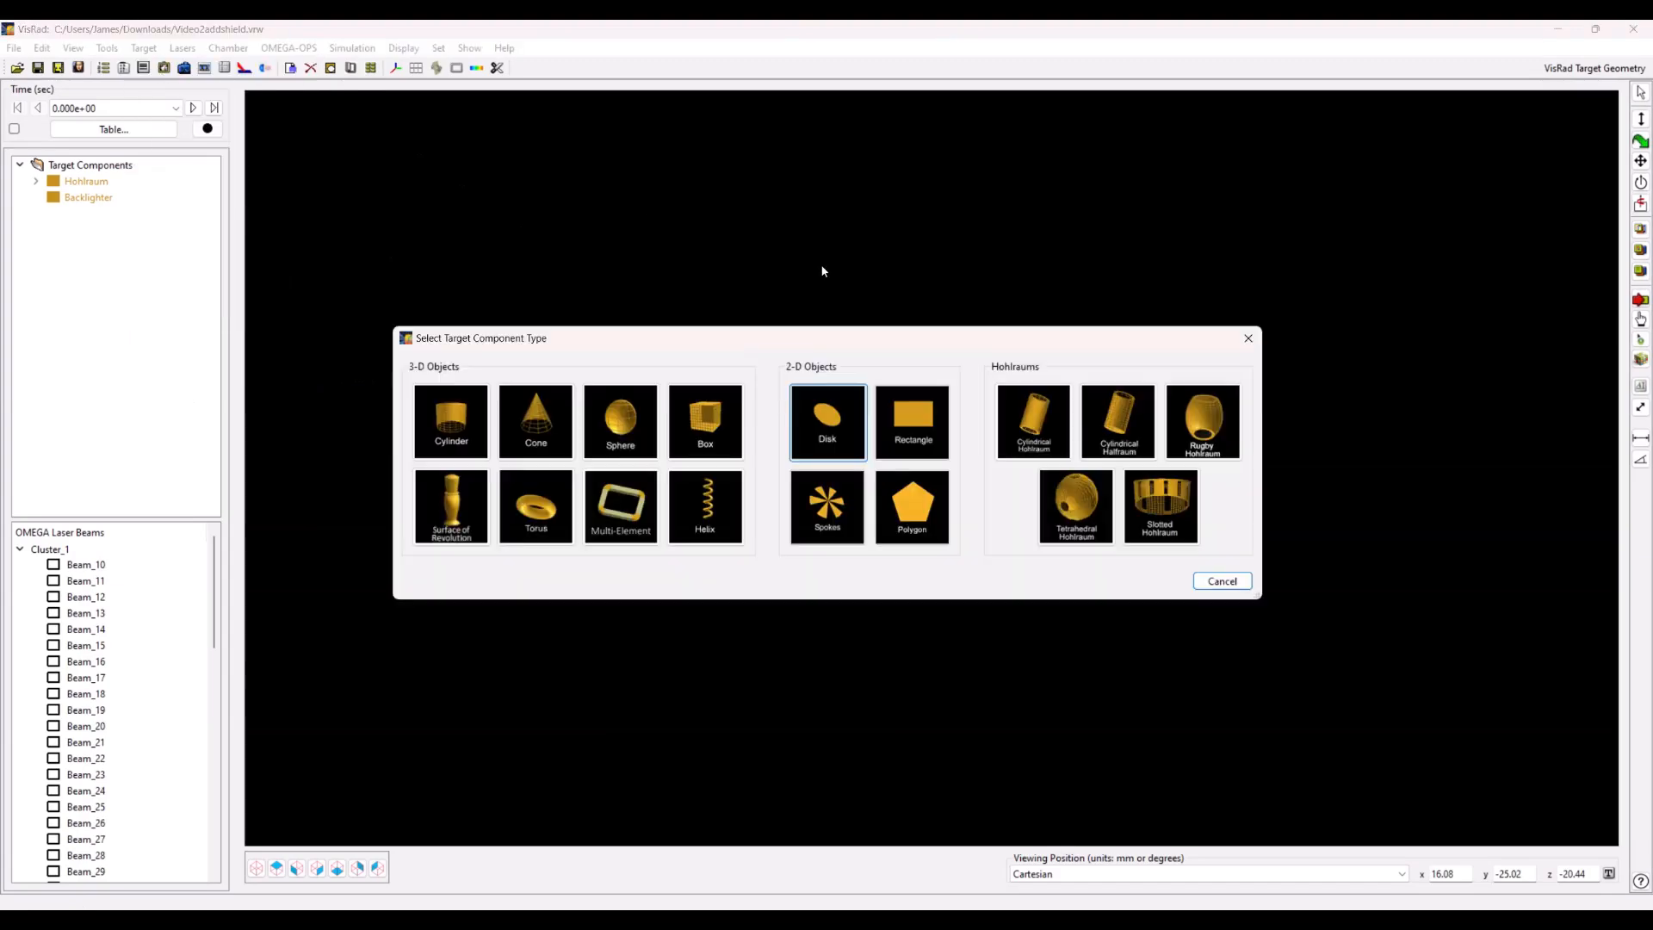
click(824, 435)
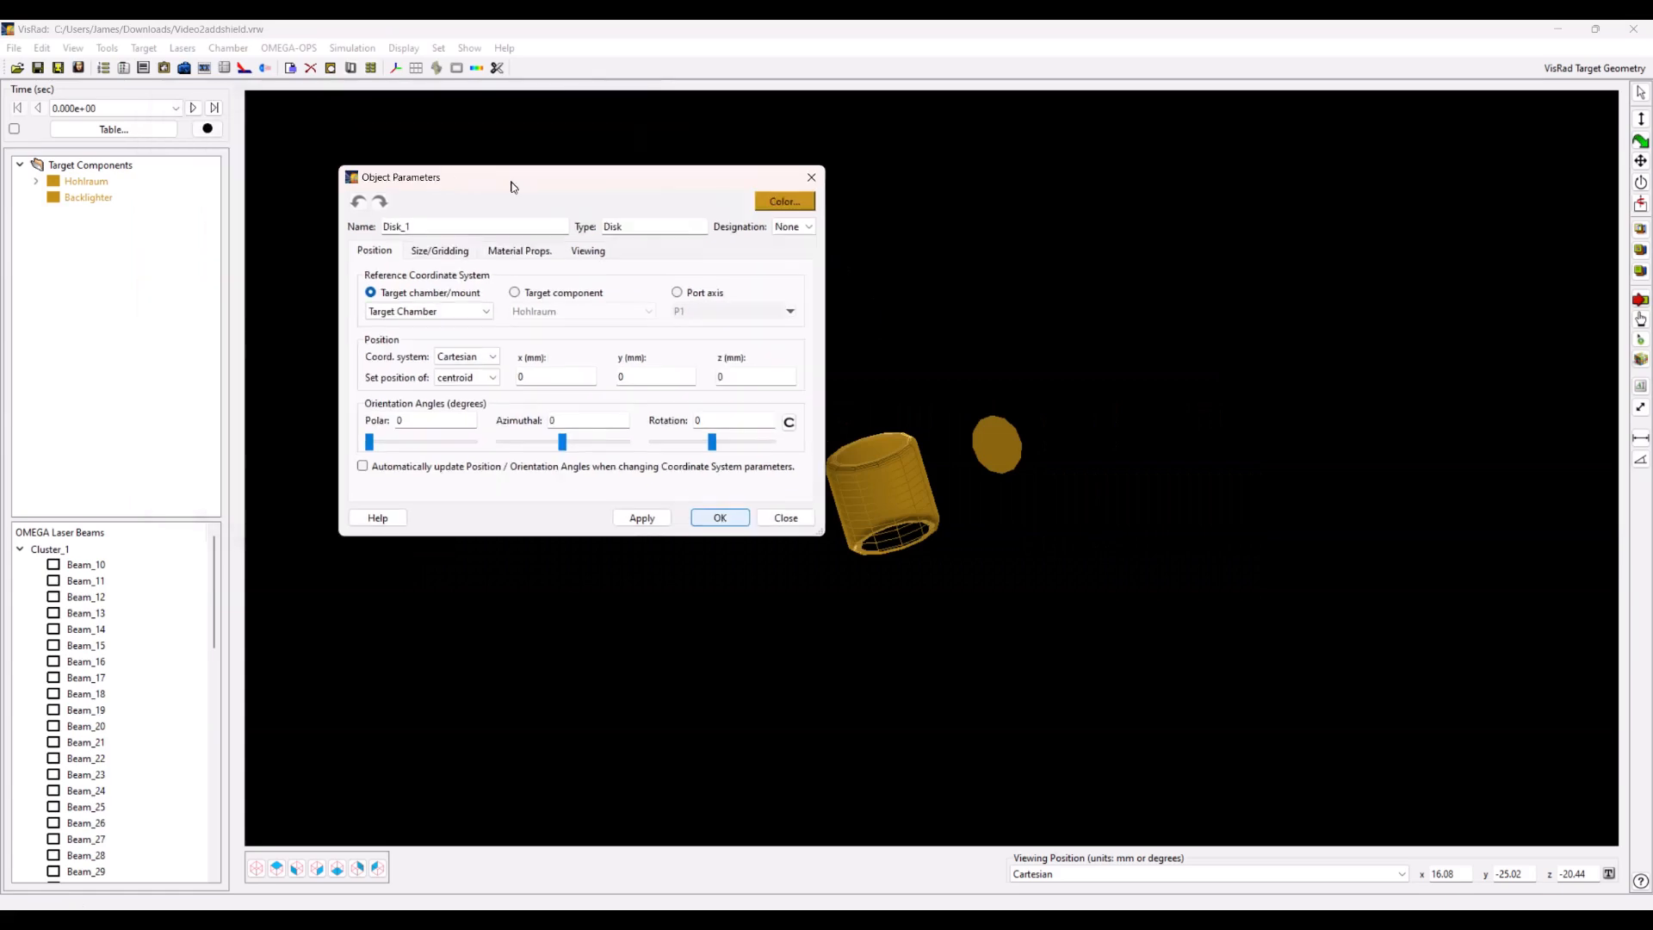
drag(511, 182, 238, 197)
text(sh)
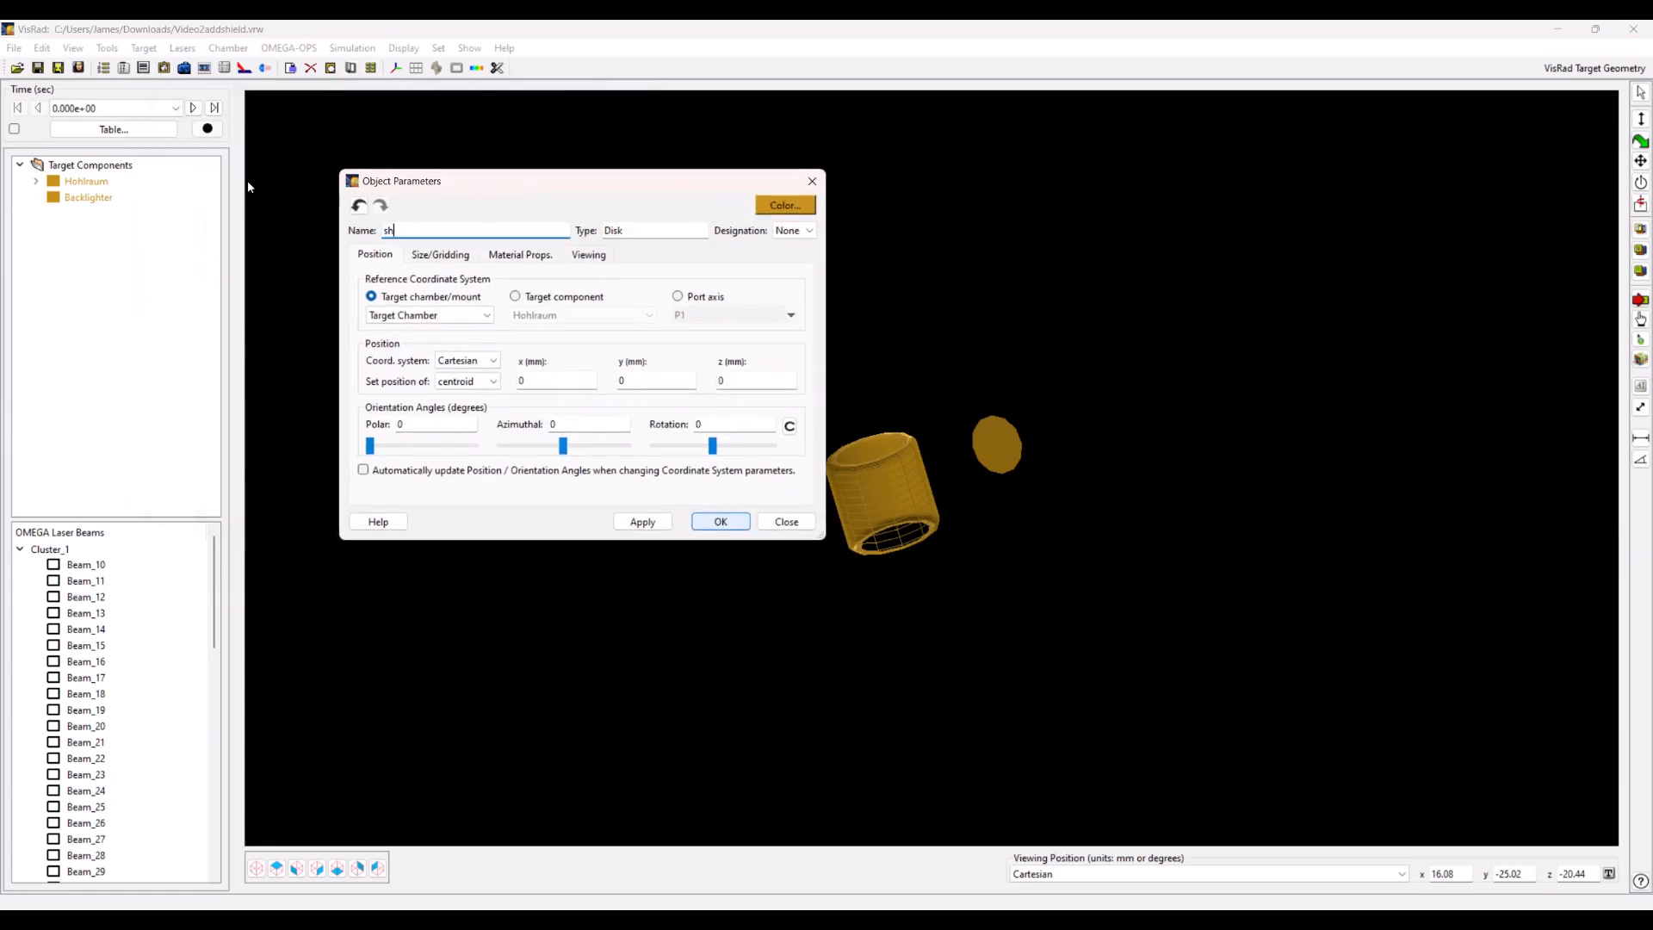
text(ield_Top)
Position shield_Top relative to the Hohlraum component in cylindrical coordinates at z = 0.4 mm and apply the change.
click(515, 297)
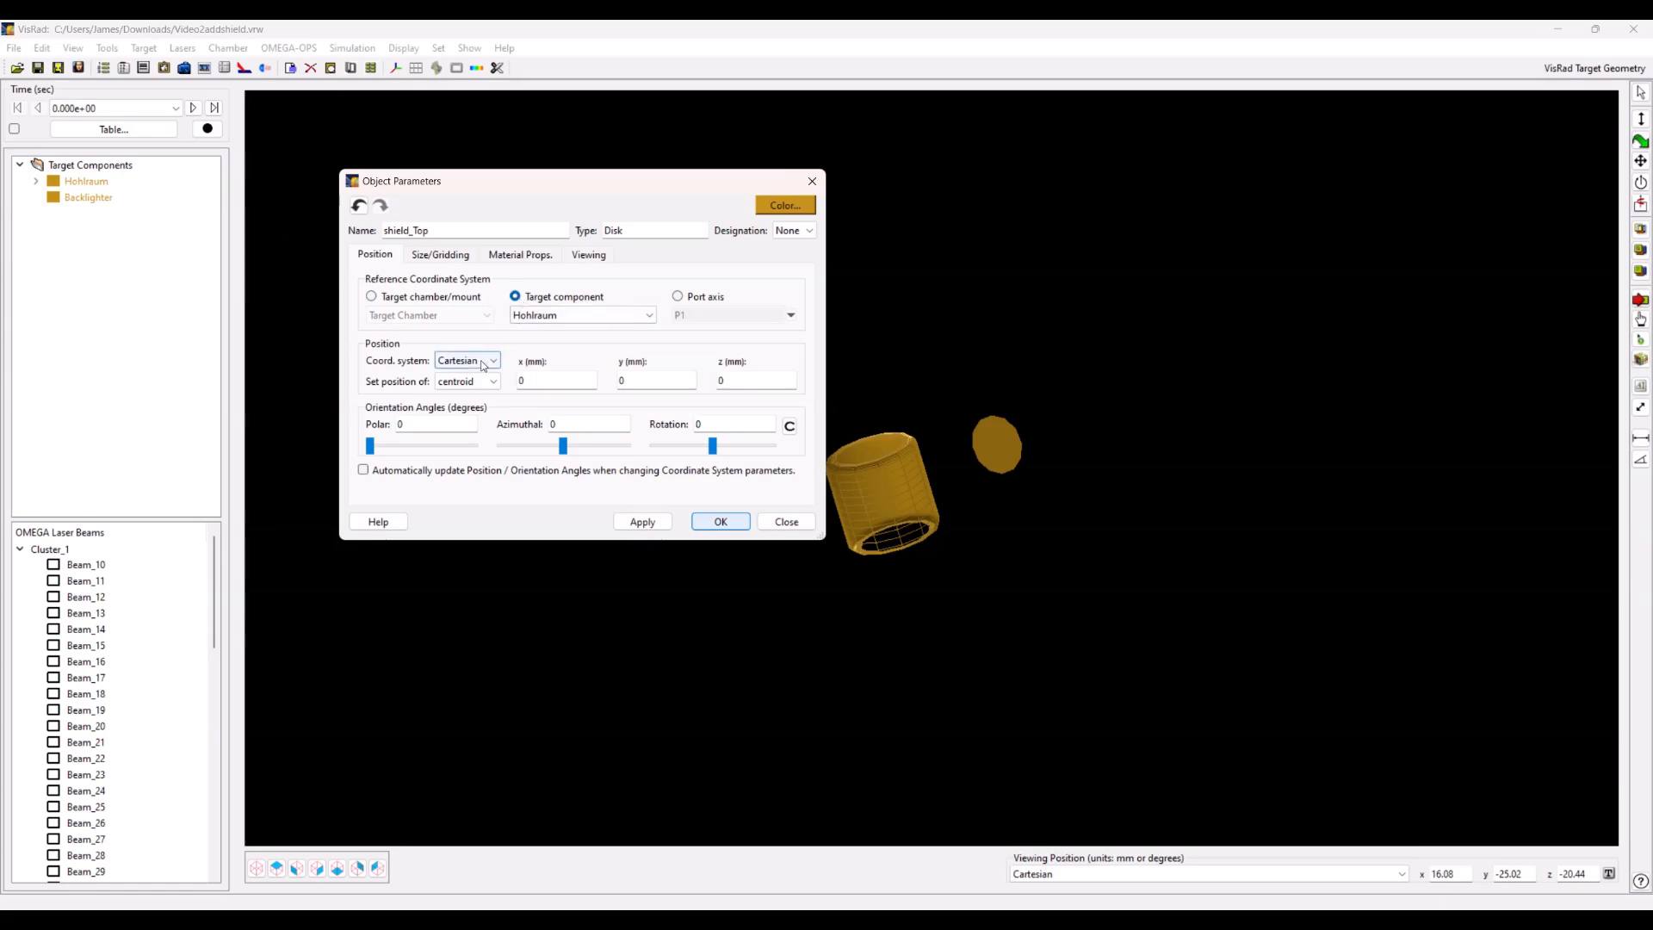
click(482, 362)
click(470, 390)
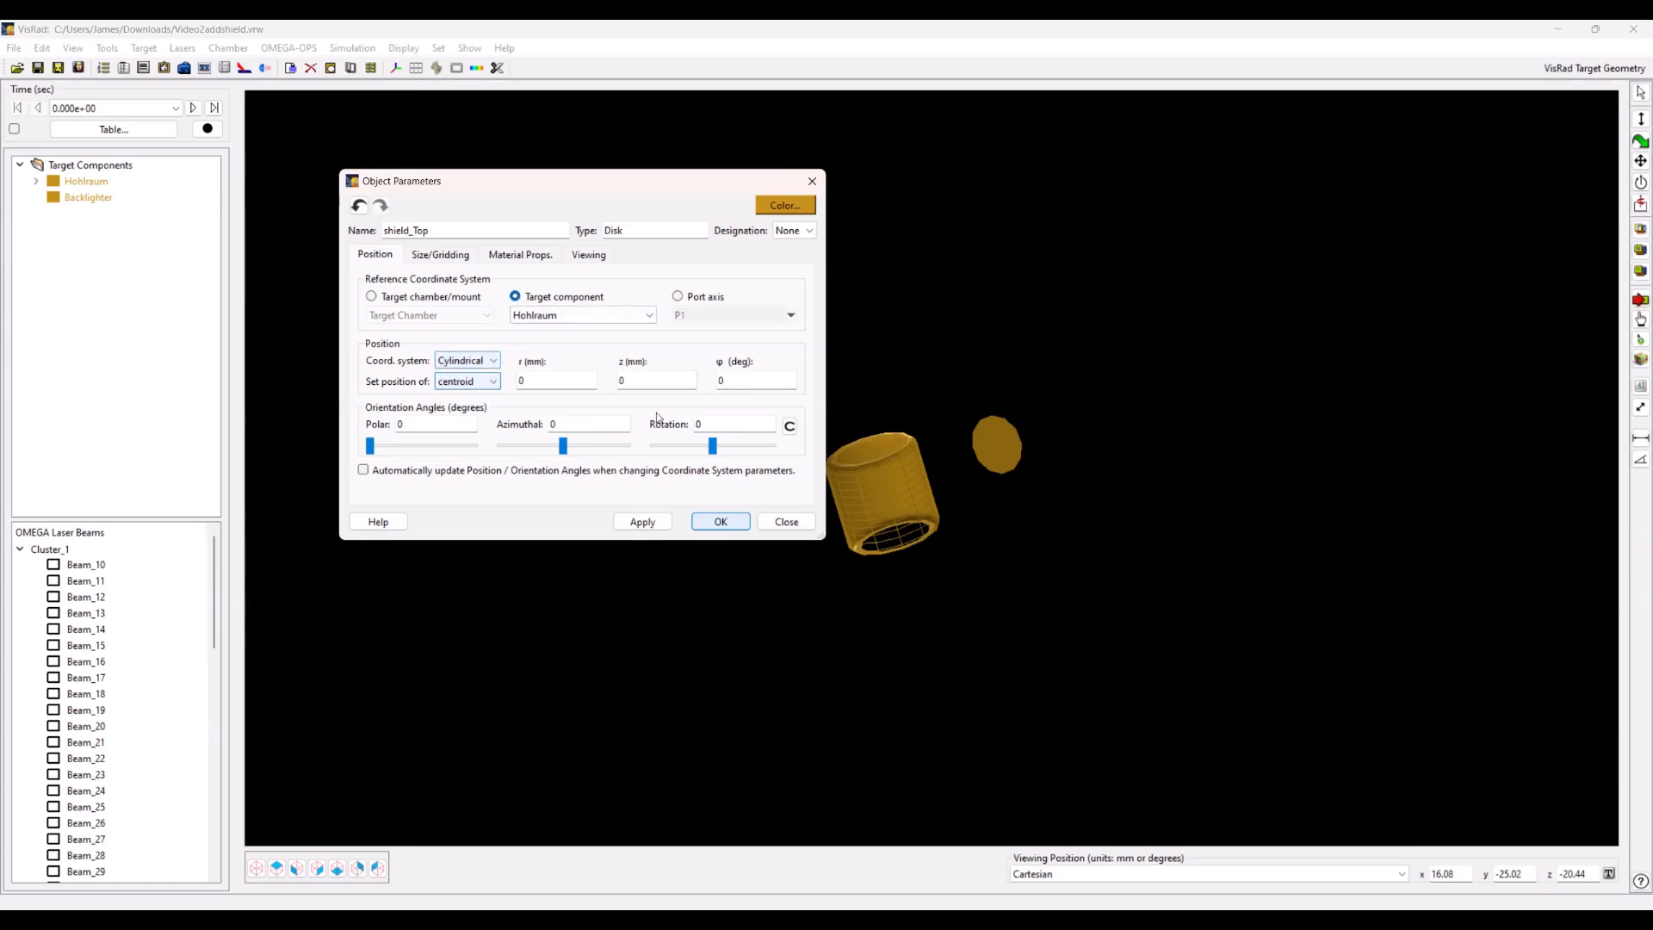
click(550, 383)
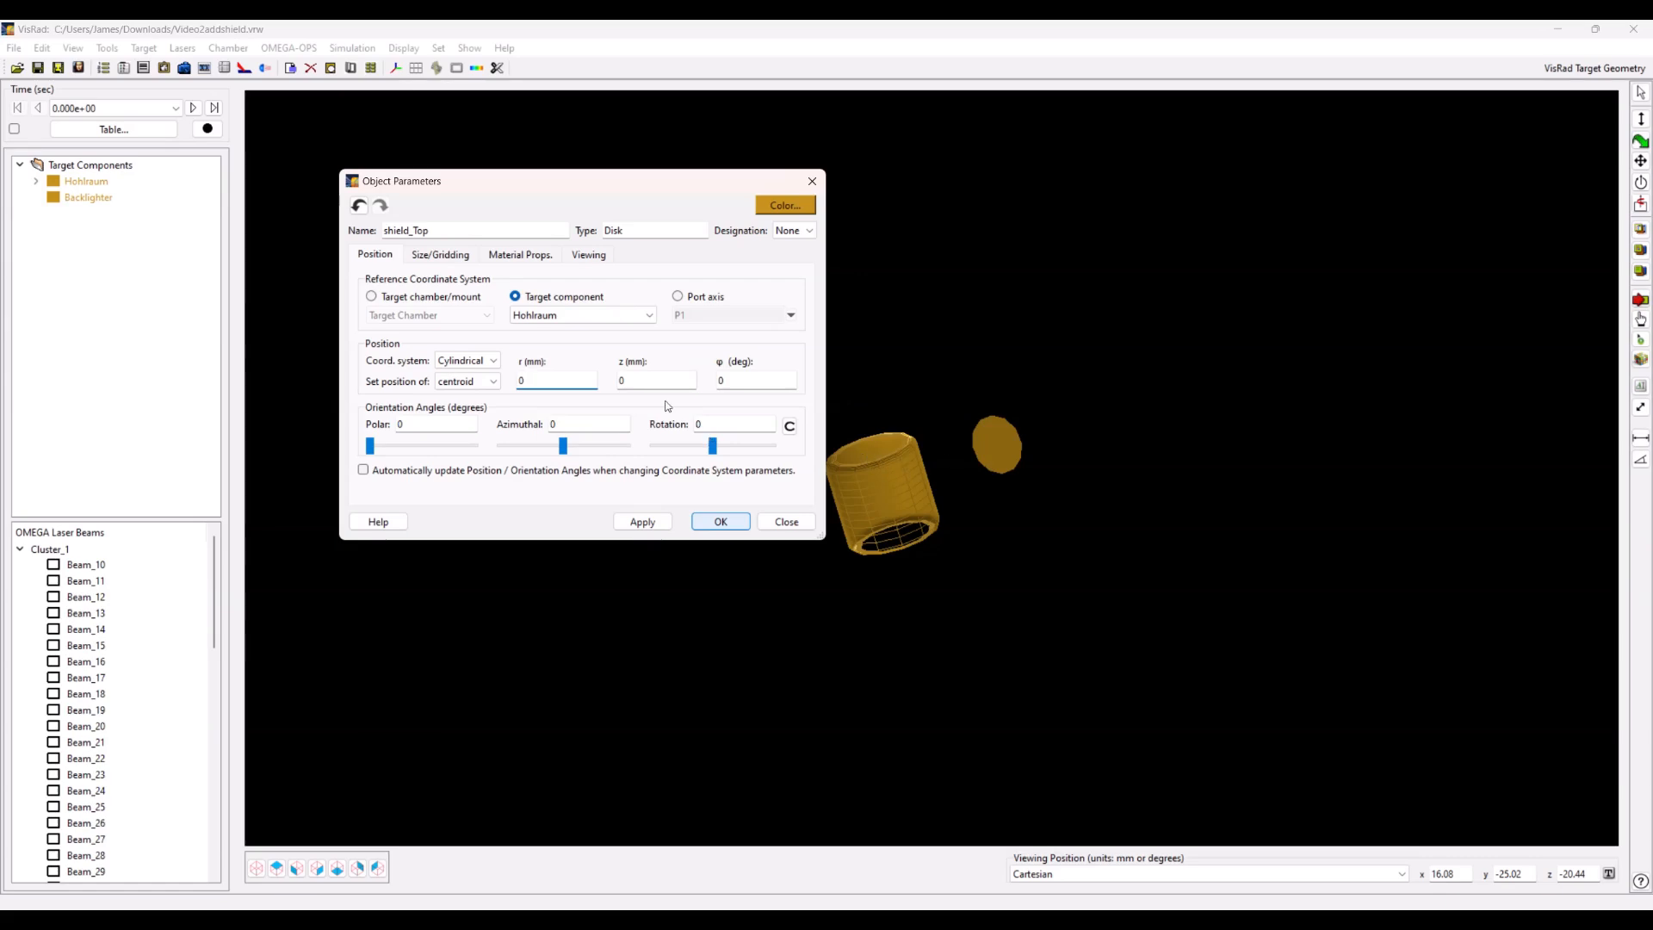
double_click(664, 380)
text(.4)
click(646, 526)
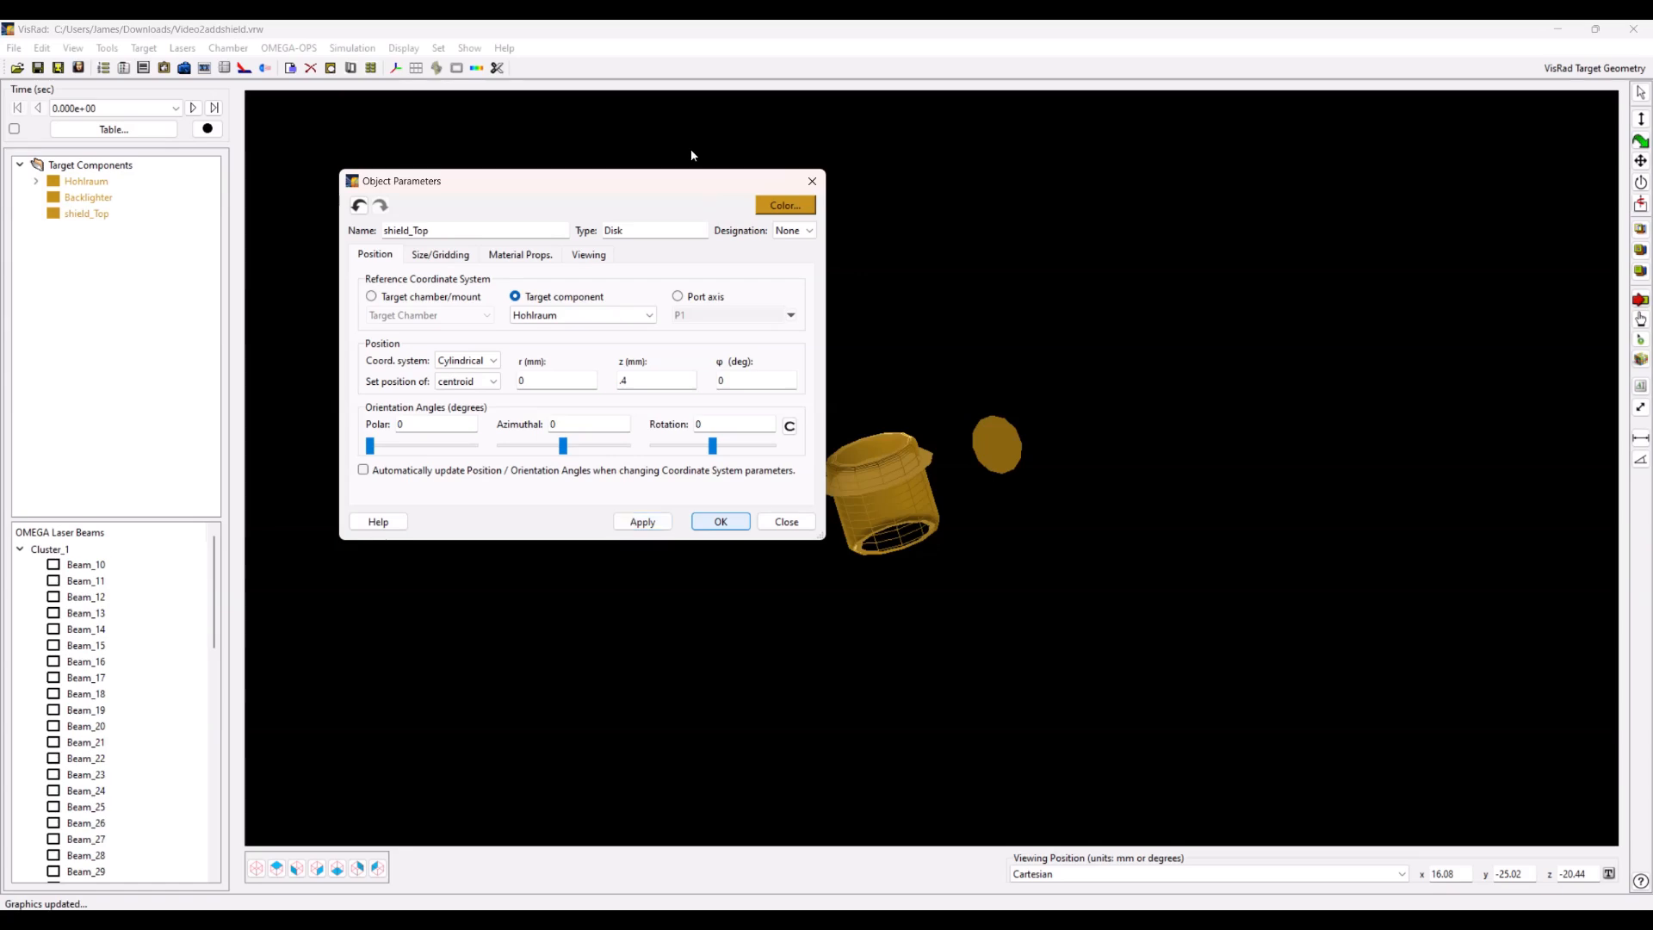
Set shield_Top's number of azimuthal grid points to 30 and accept the parameters.
drag(684, 181, 617, 182)
scroll(894, 472, up, 5)
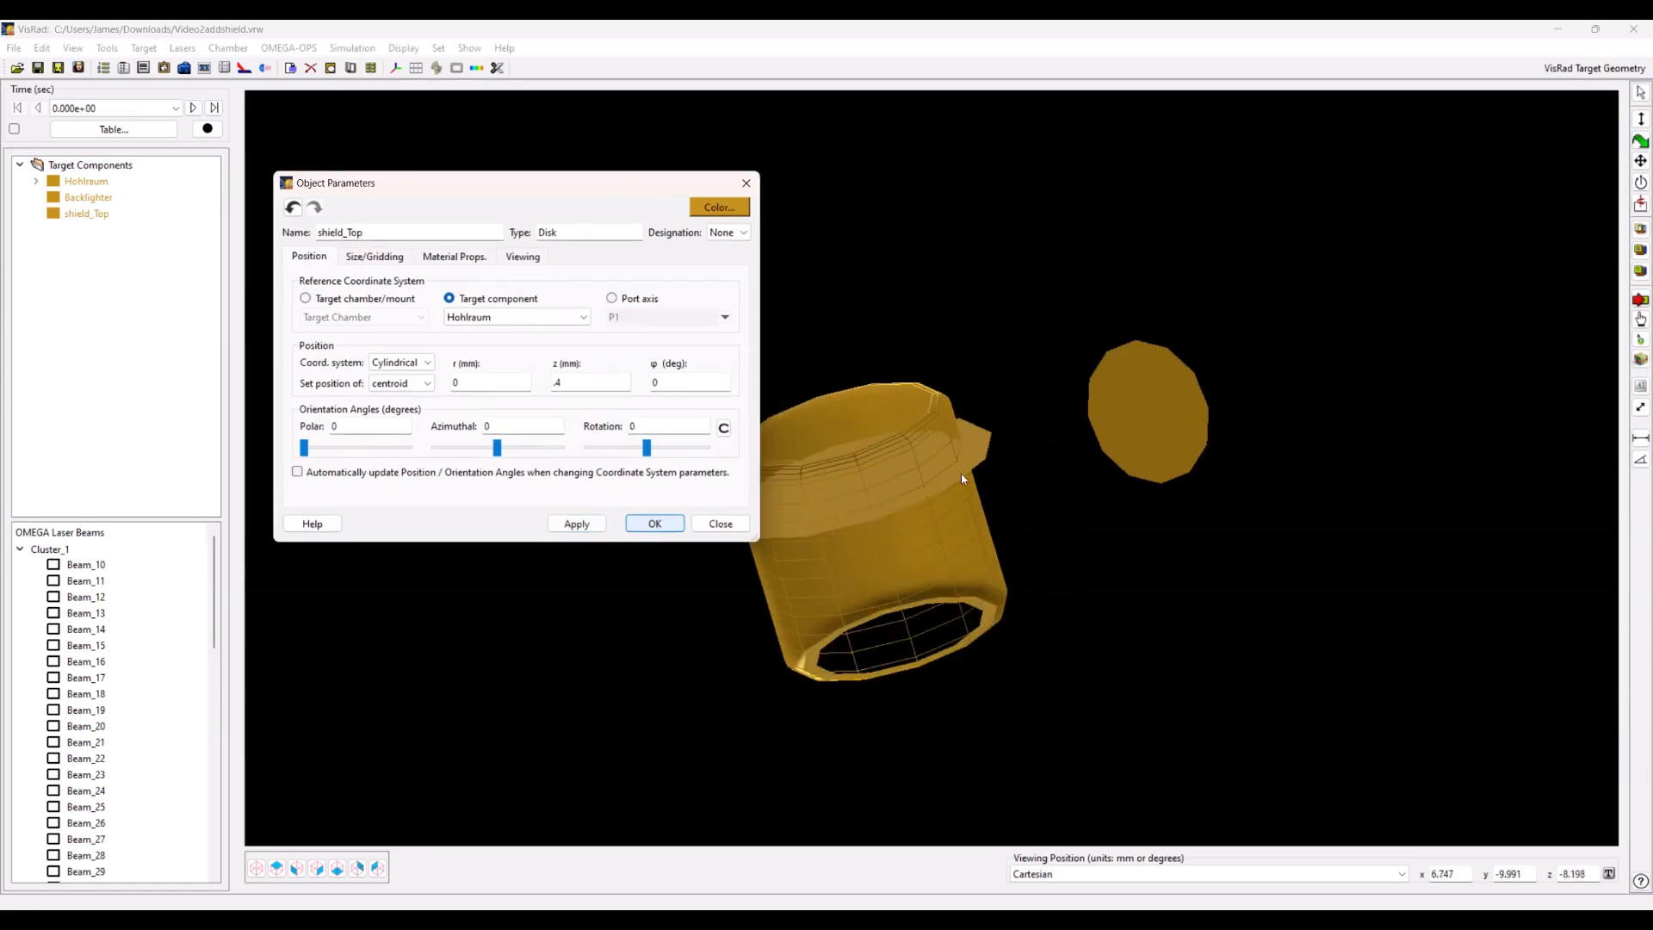
scroll(951, 483, down, 1)
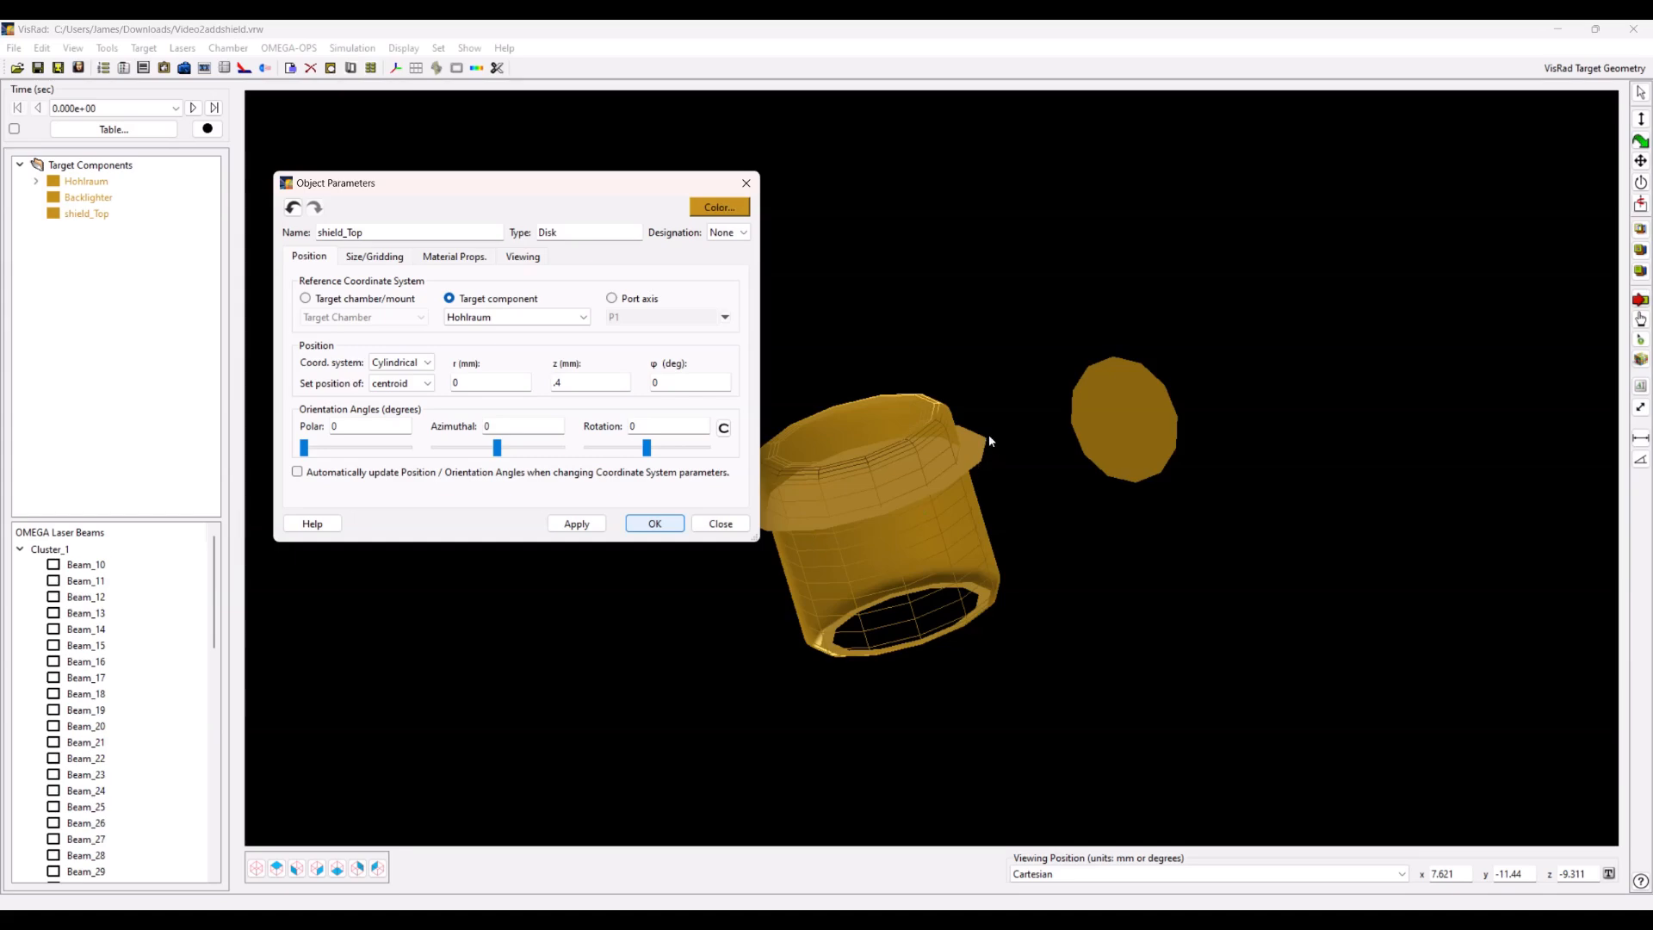
click(367, 258)
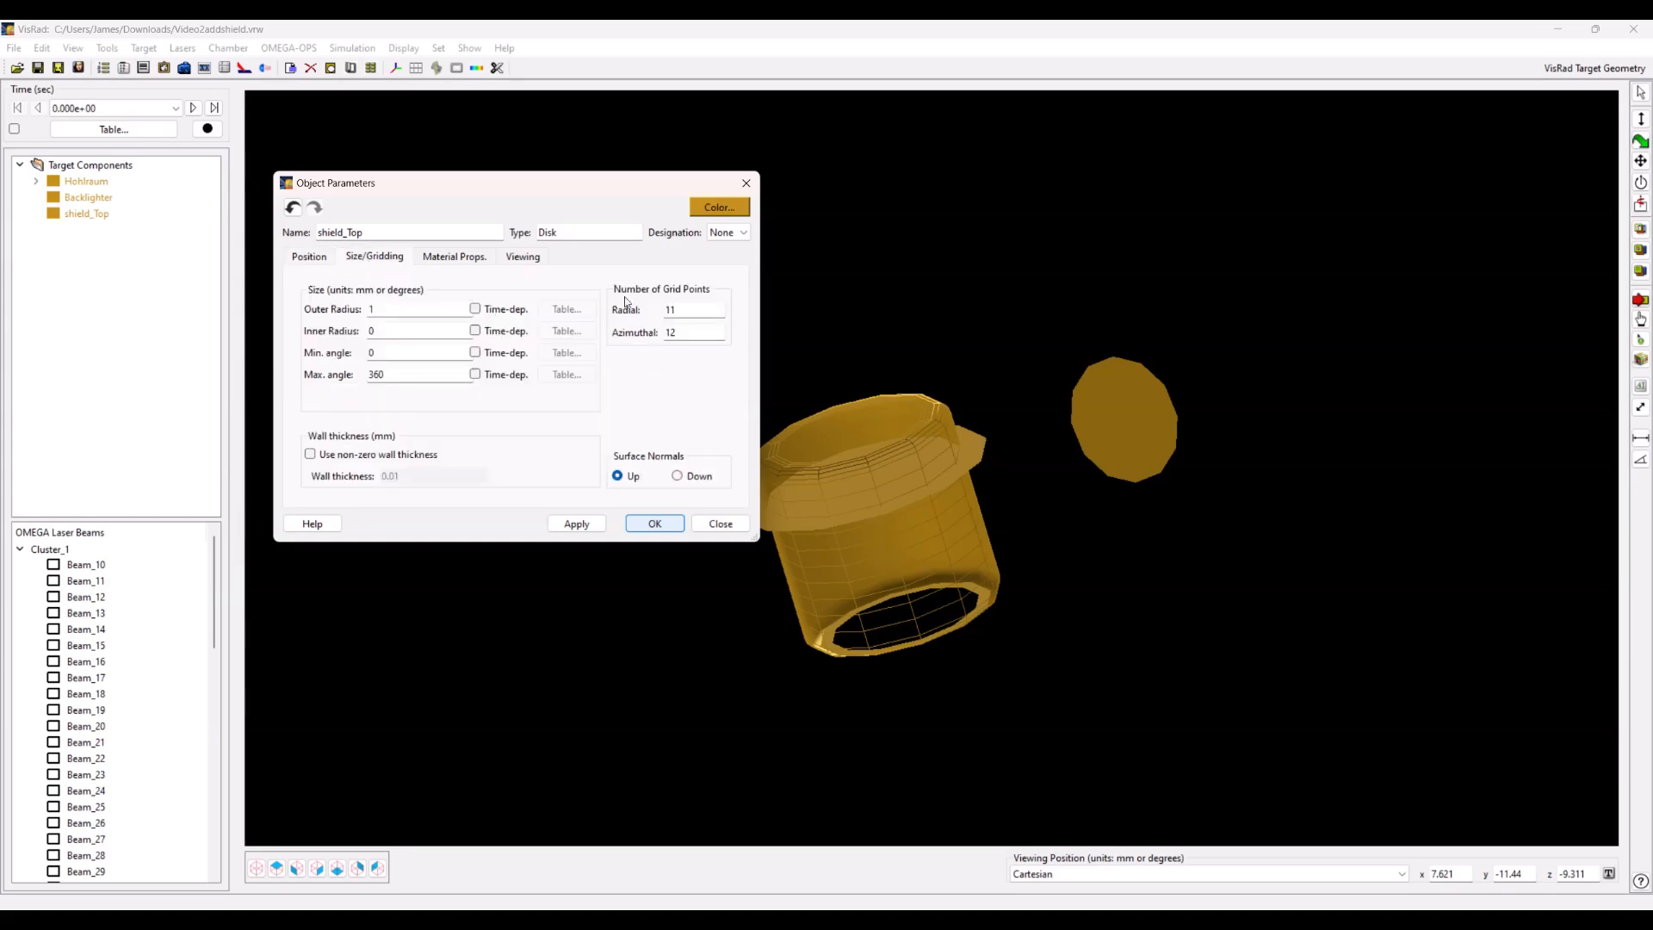
double_click(667, 332)
text(30)
click(591, 527)
click(592, 527)
key(Return)
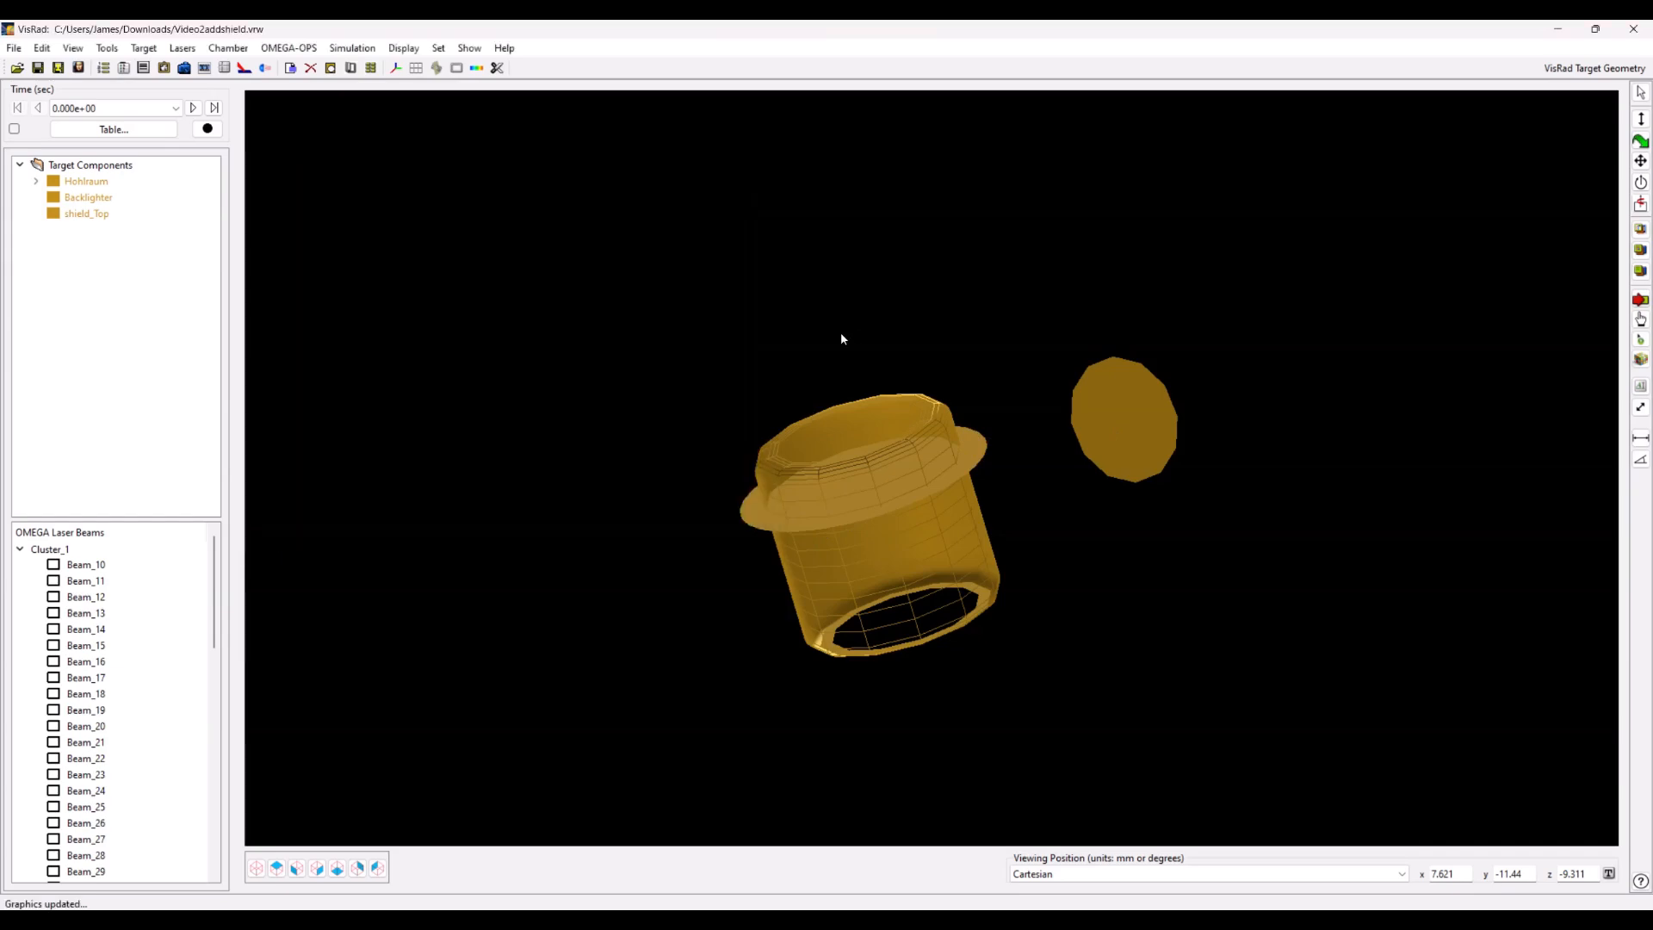
Set the Hohlraum's number of azimuthal grid points to 30 and accept the parameters.
click(66, 185)
double_click(65, 185)
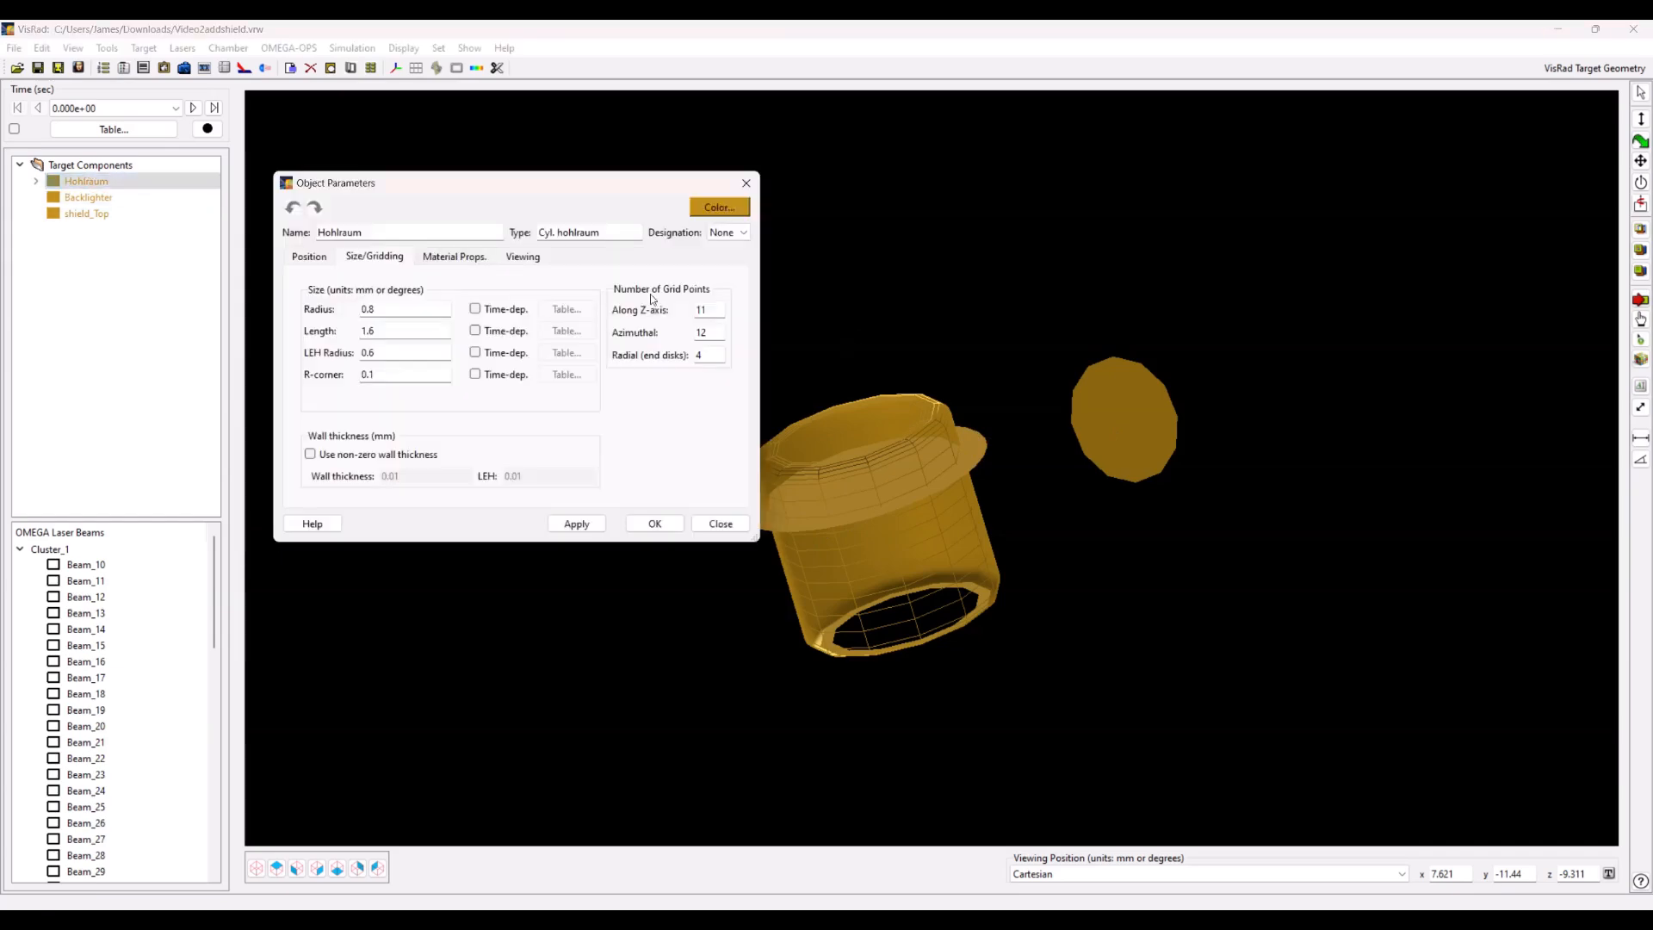
double_click(712, 335)
text(30)
click(561, 527)
click(654, 524)
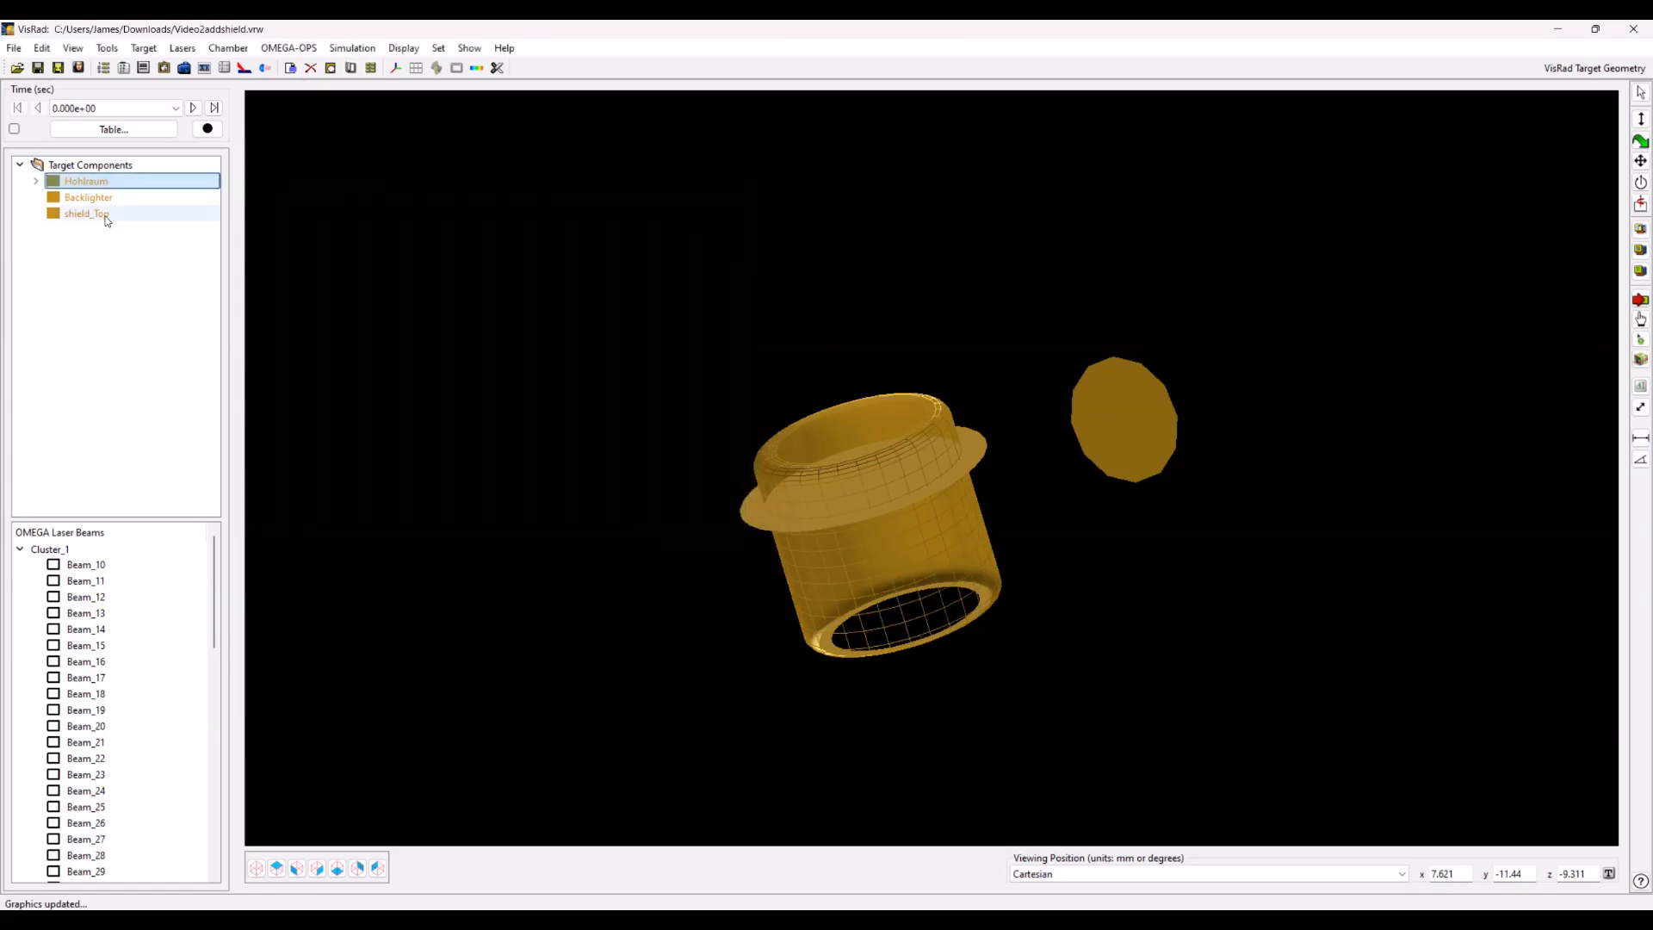
Give shield_Top an outer radius of 0.8 mm, an inner radius of 0.5 mm and a non-zero wall thickness of 0.01 mm.
double_click(106, 221)
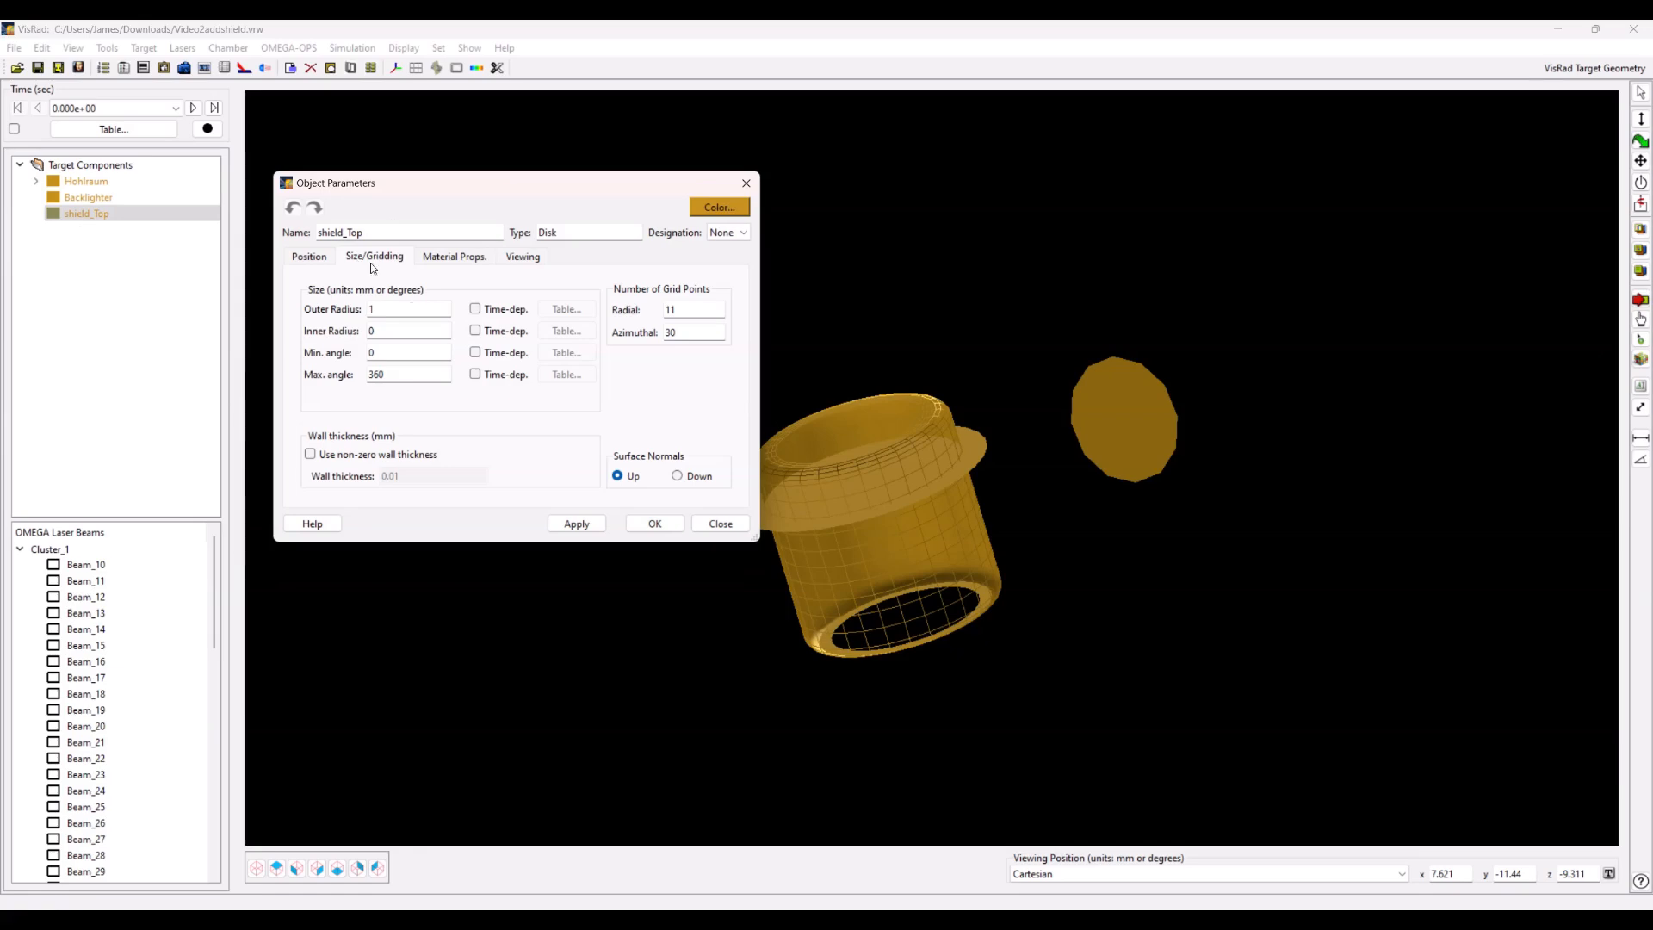
double_click(418, 315)
text(.8)
double_click(422, 332)
text(.5)
click(311, 454)
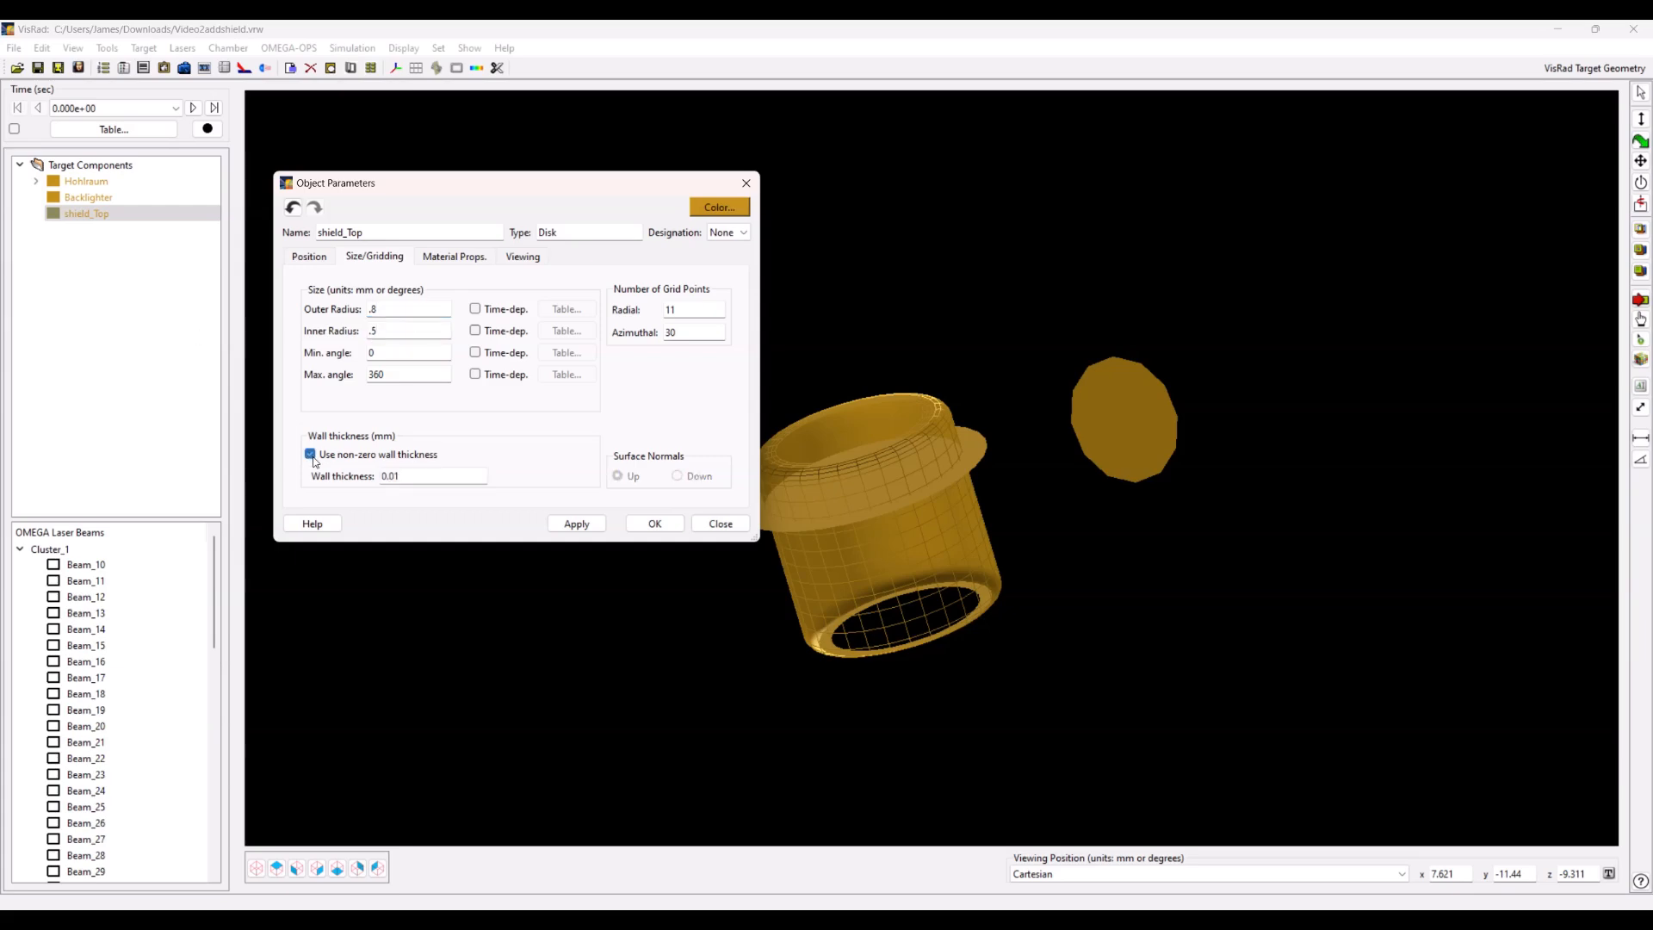
click(655, 523)
scroll(835, 487, up, 5)
drag(834, 491, 797, 488)
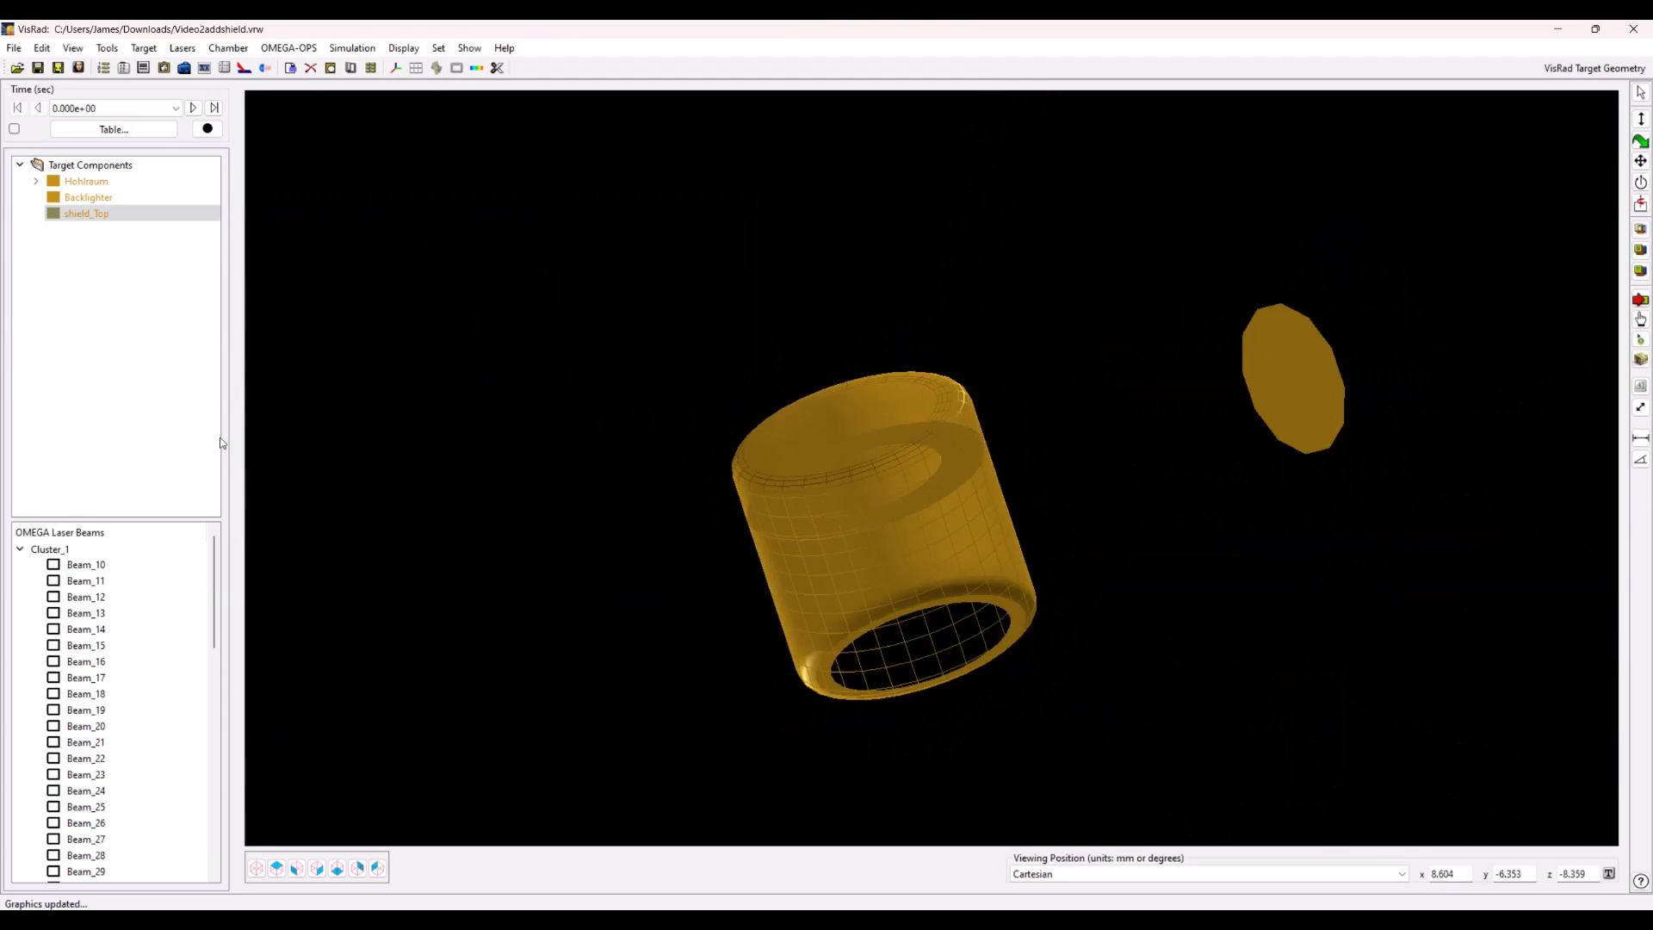
Duplicate shield_Top and rename the copy shield_Bottom.
click(96, 215)
right_click(95, 215)
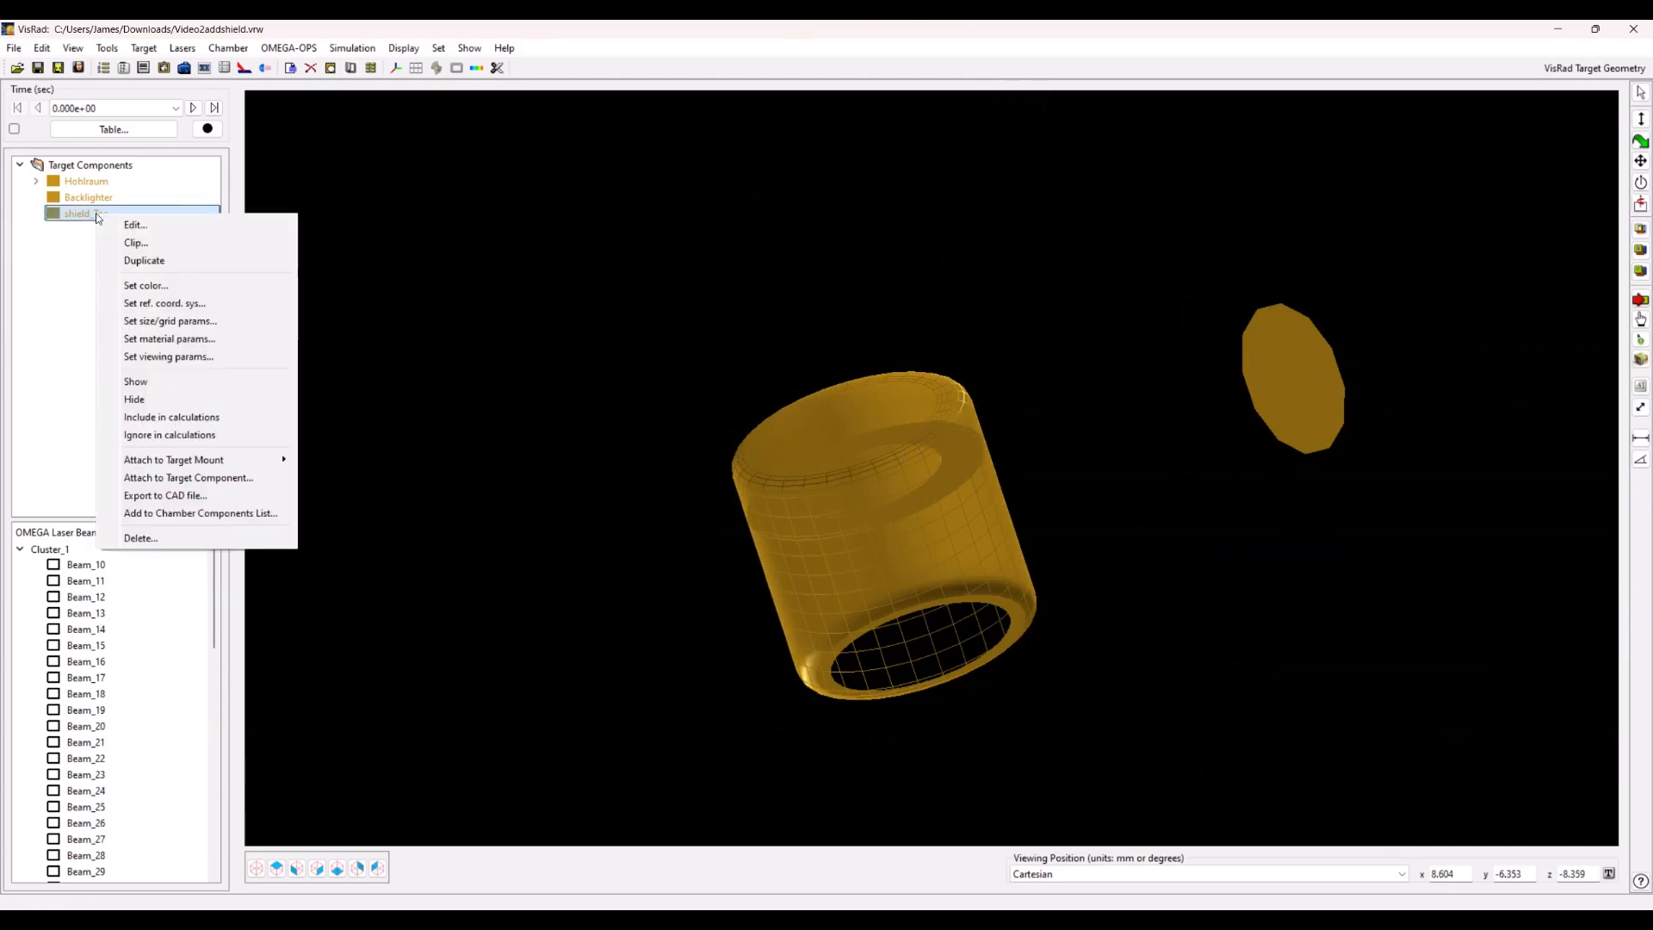
click(148, 263)
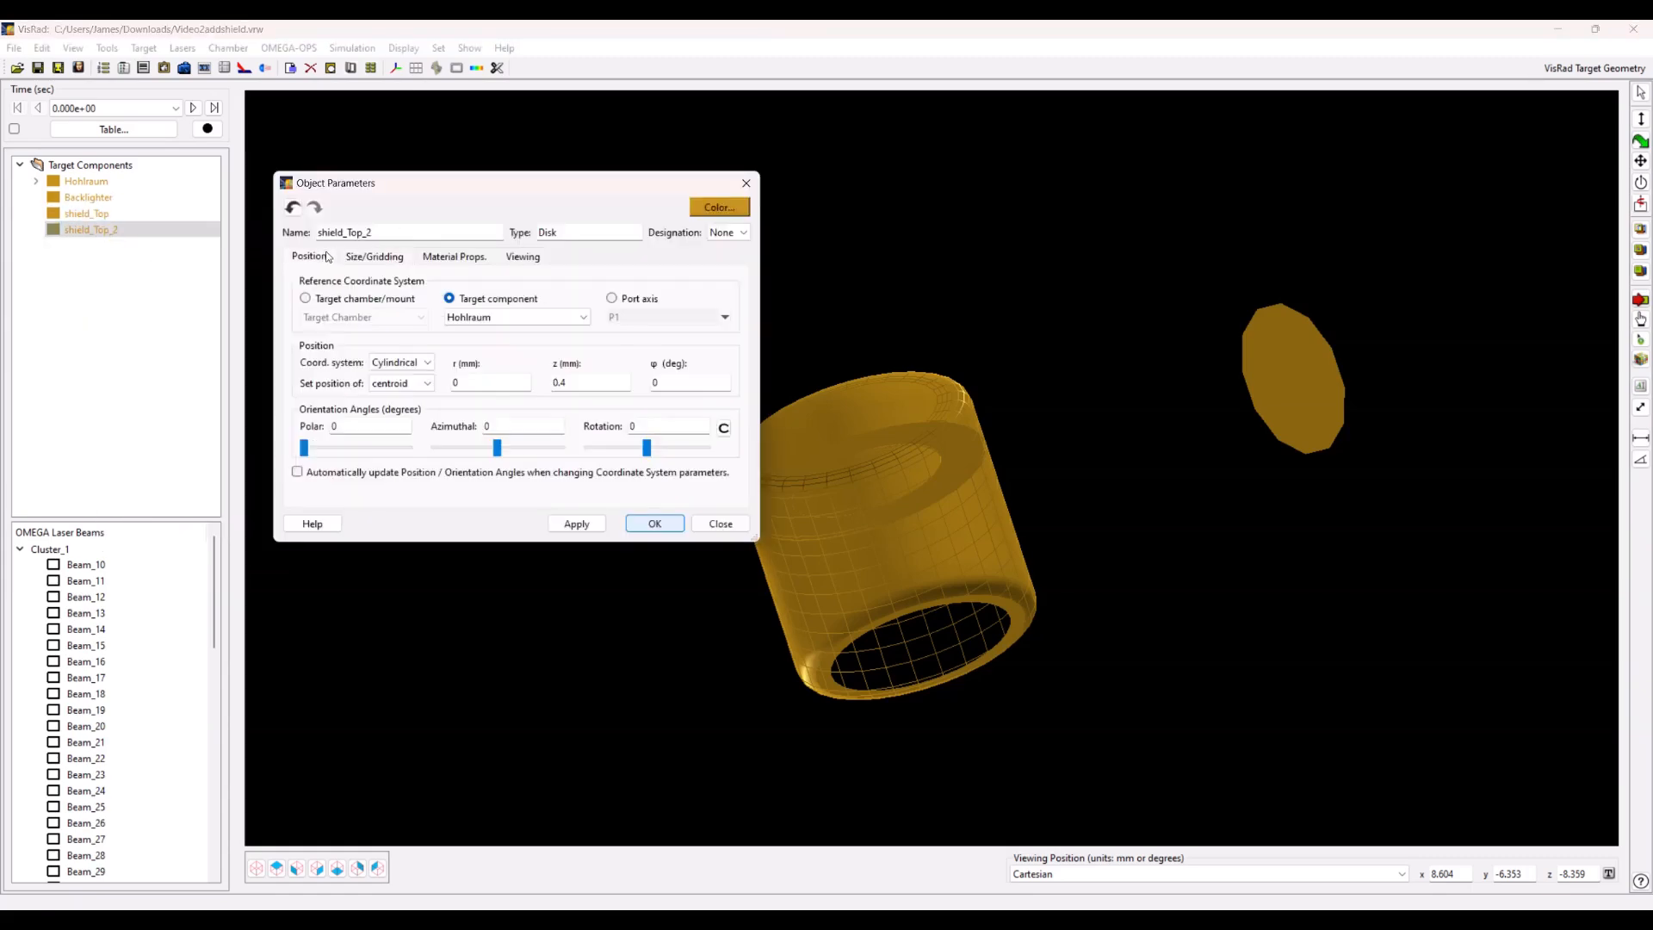
key(BackSpace)
key(BackSpace)
key(BackSpace)
key(BackSpace)
key(BackSpace)
text(Bottom)
Set shield_Bottom's z position to -0.4 mm relative to the Hohlraum and accept the parameters.
click(575, 382)
text(-)
click(573, 523)
click(654, 523)
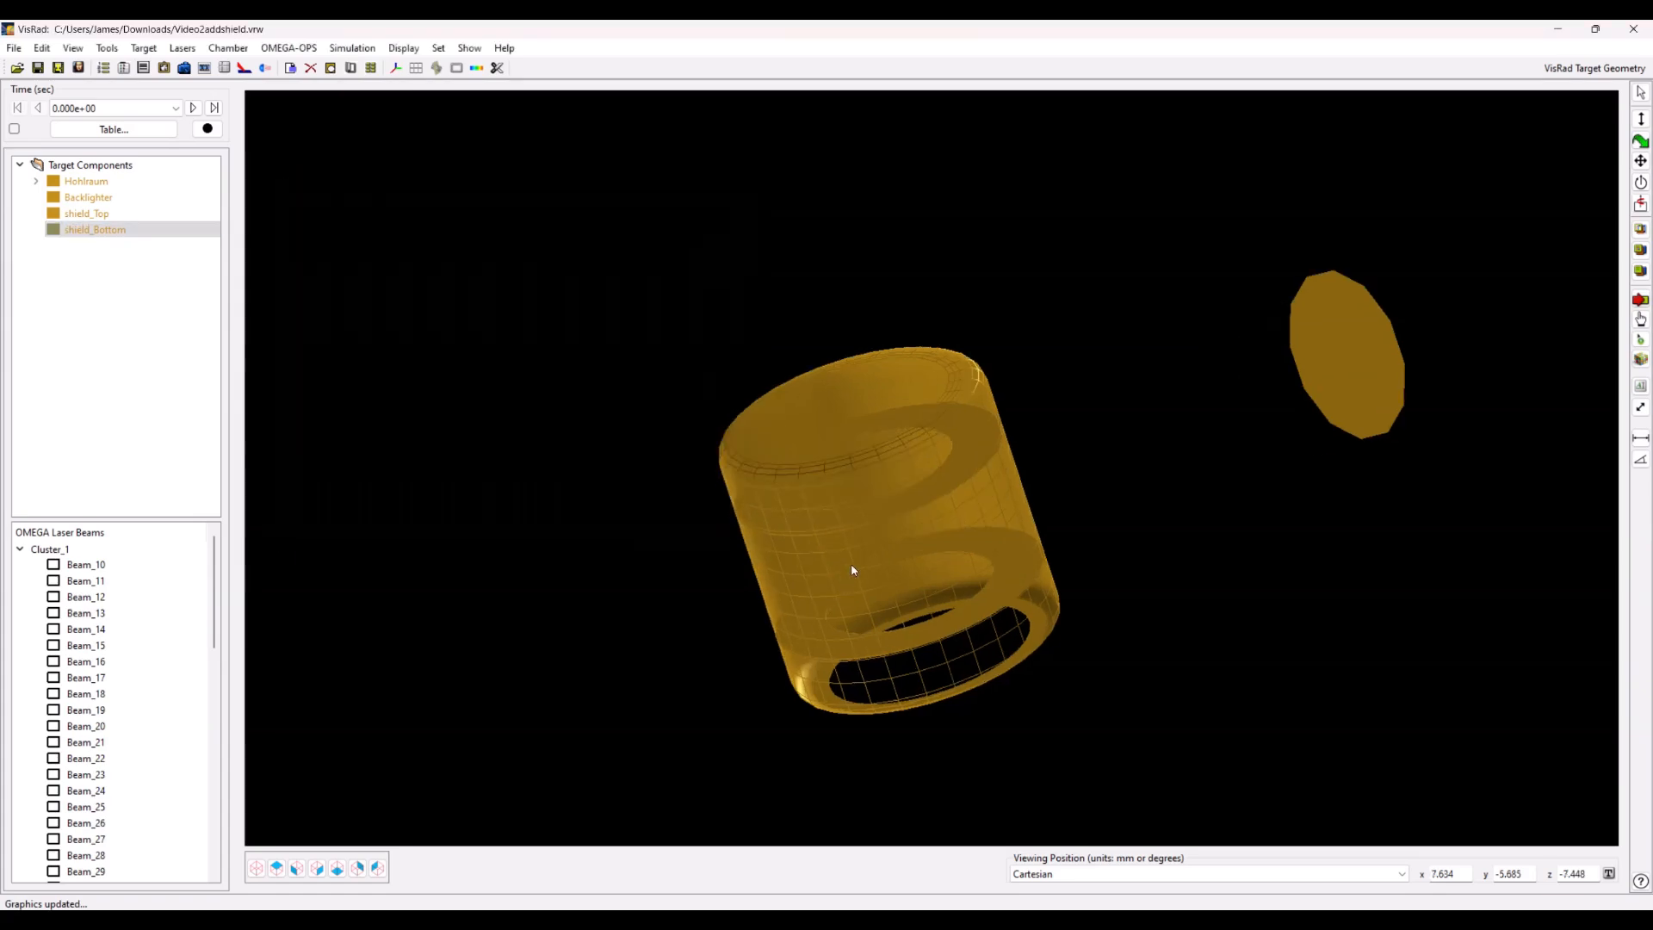
drag(852, 570, 820, 556)
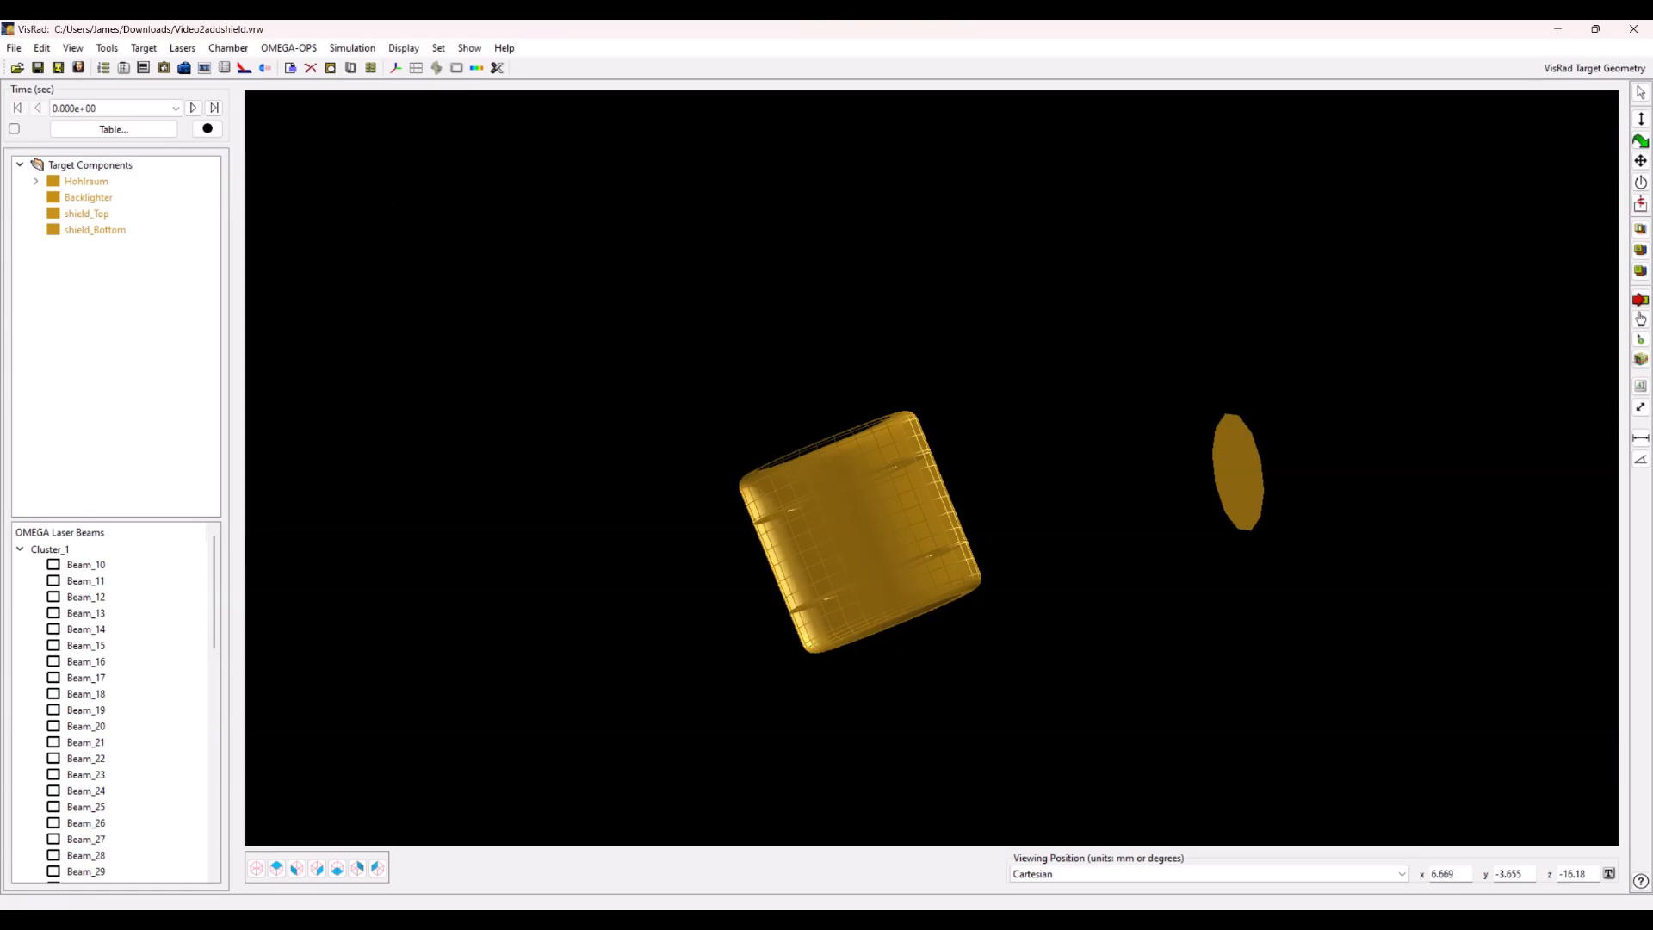
Switch the Hohlraum's reference coordinate system to Target Chamber and apply the change.
double_click(117, 178)
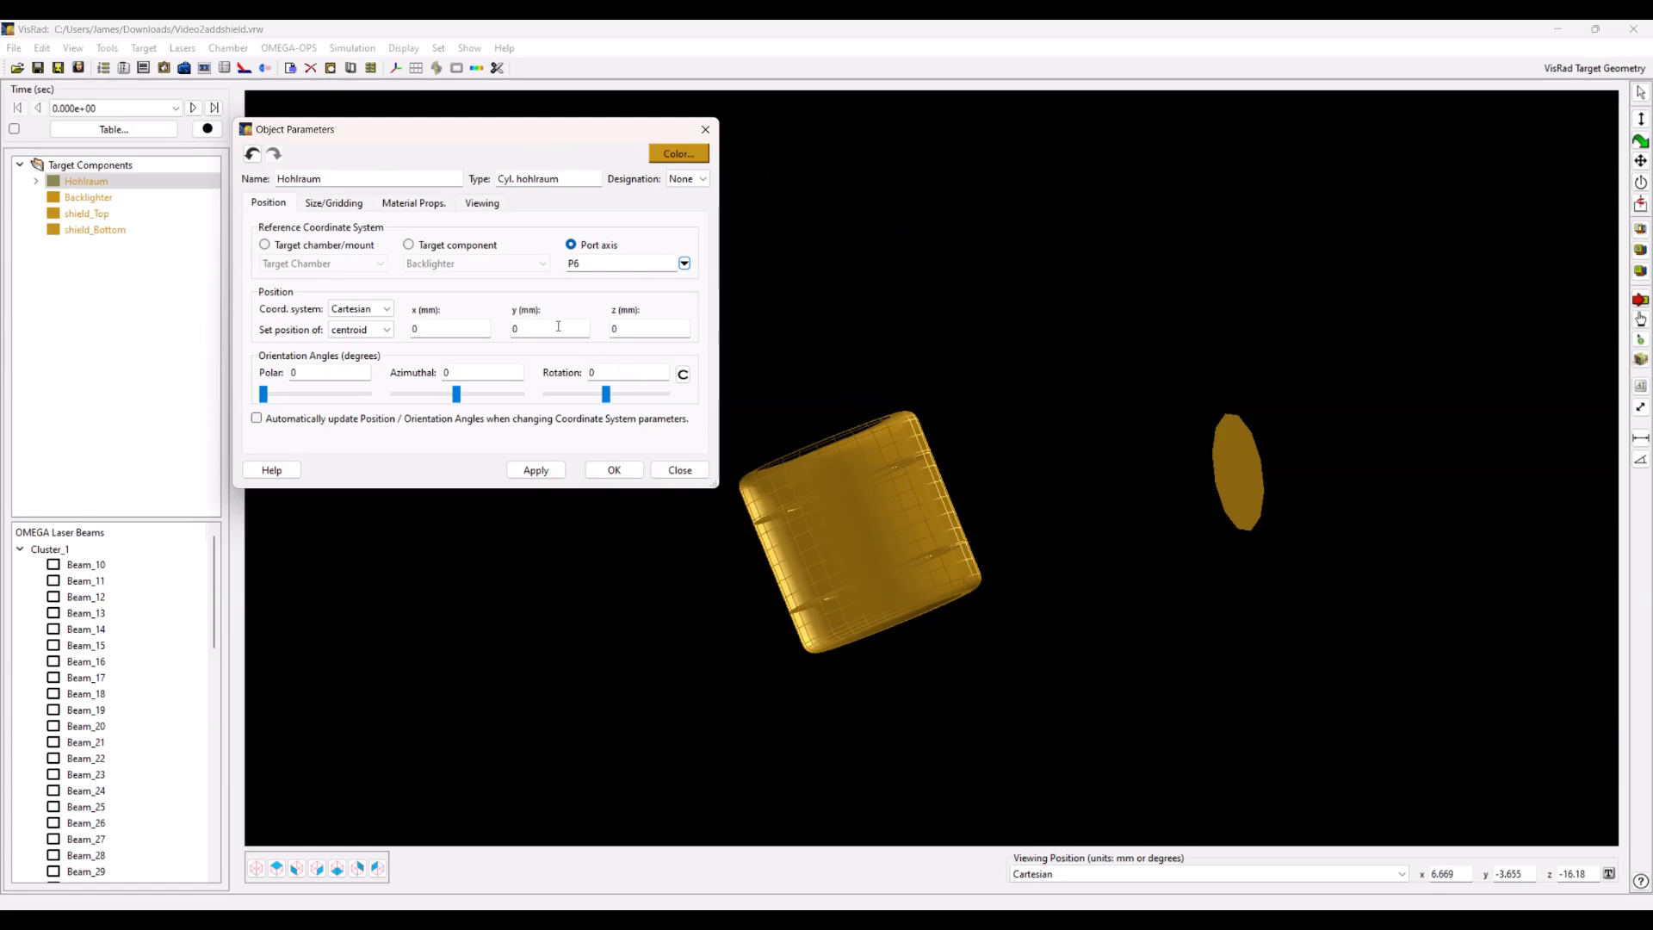
click(274, 249)
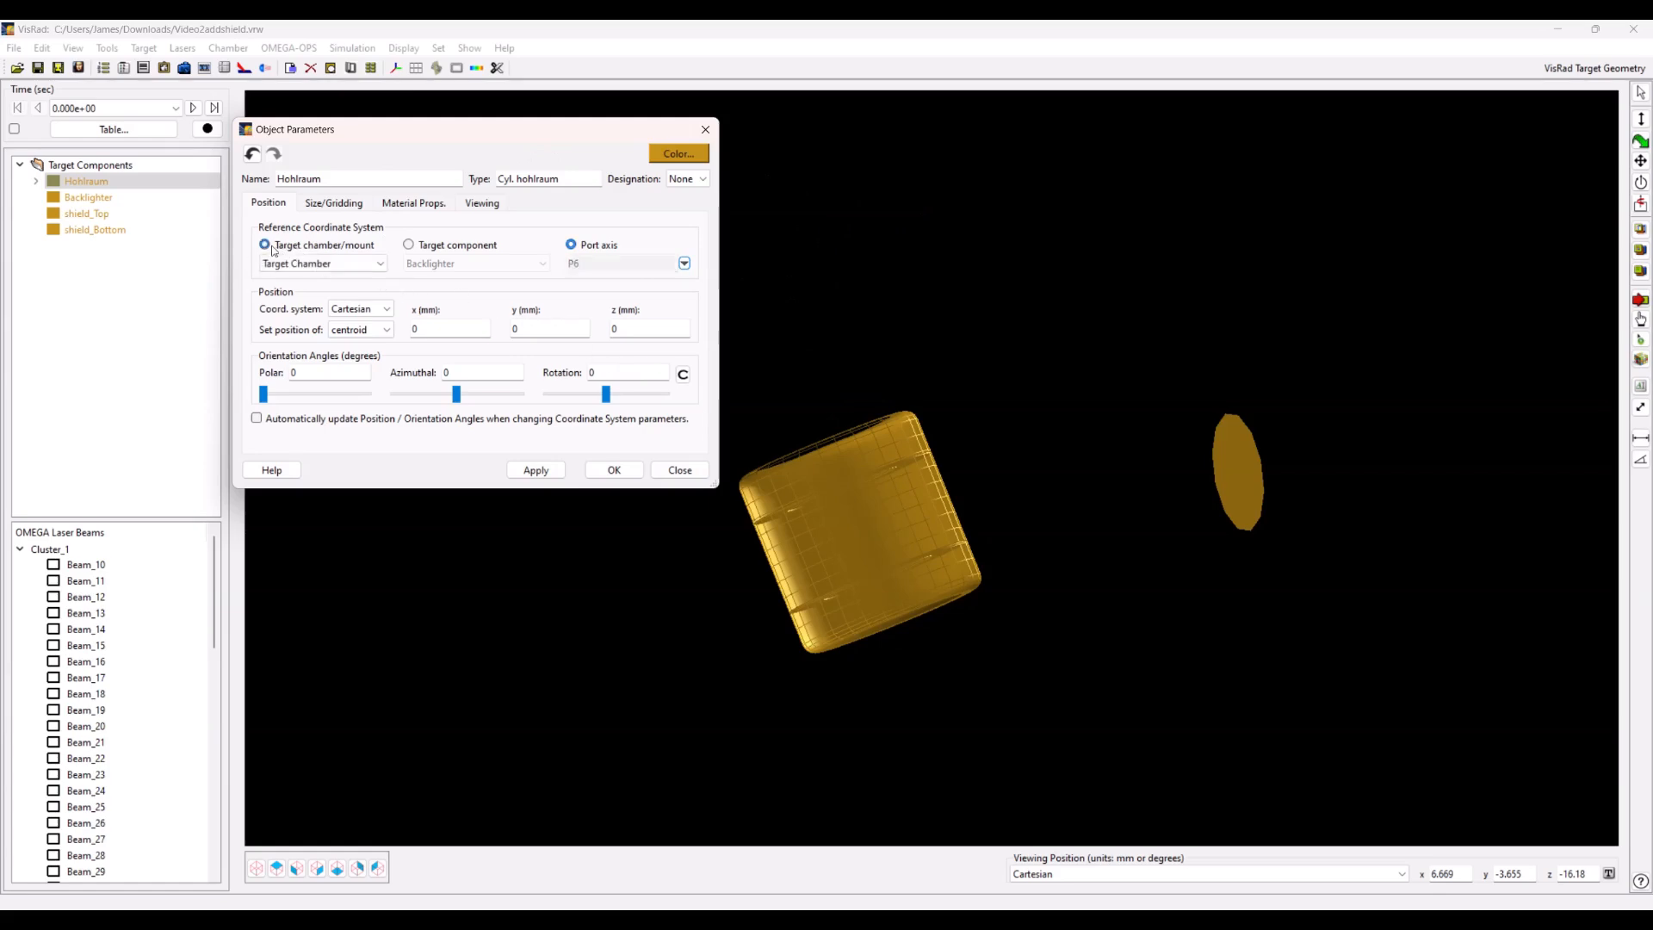
click(533, 469)
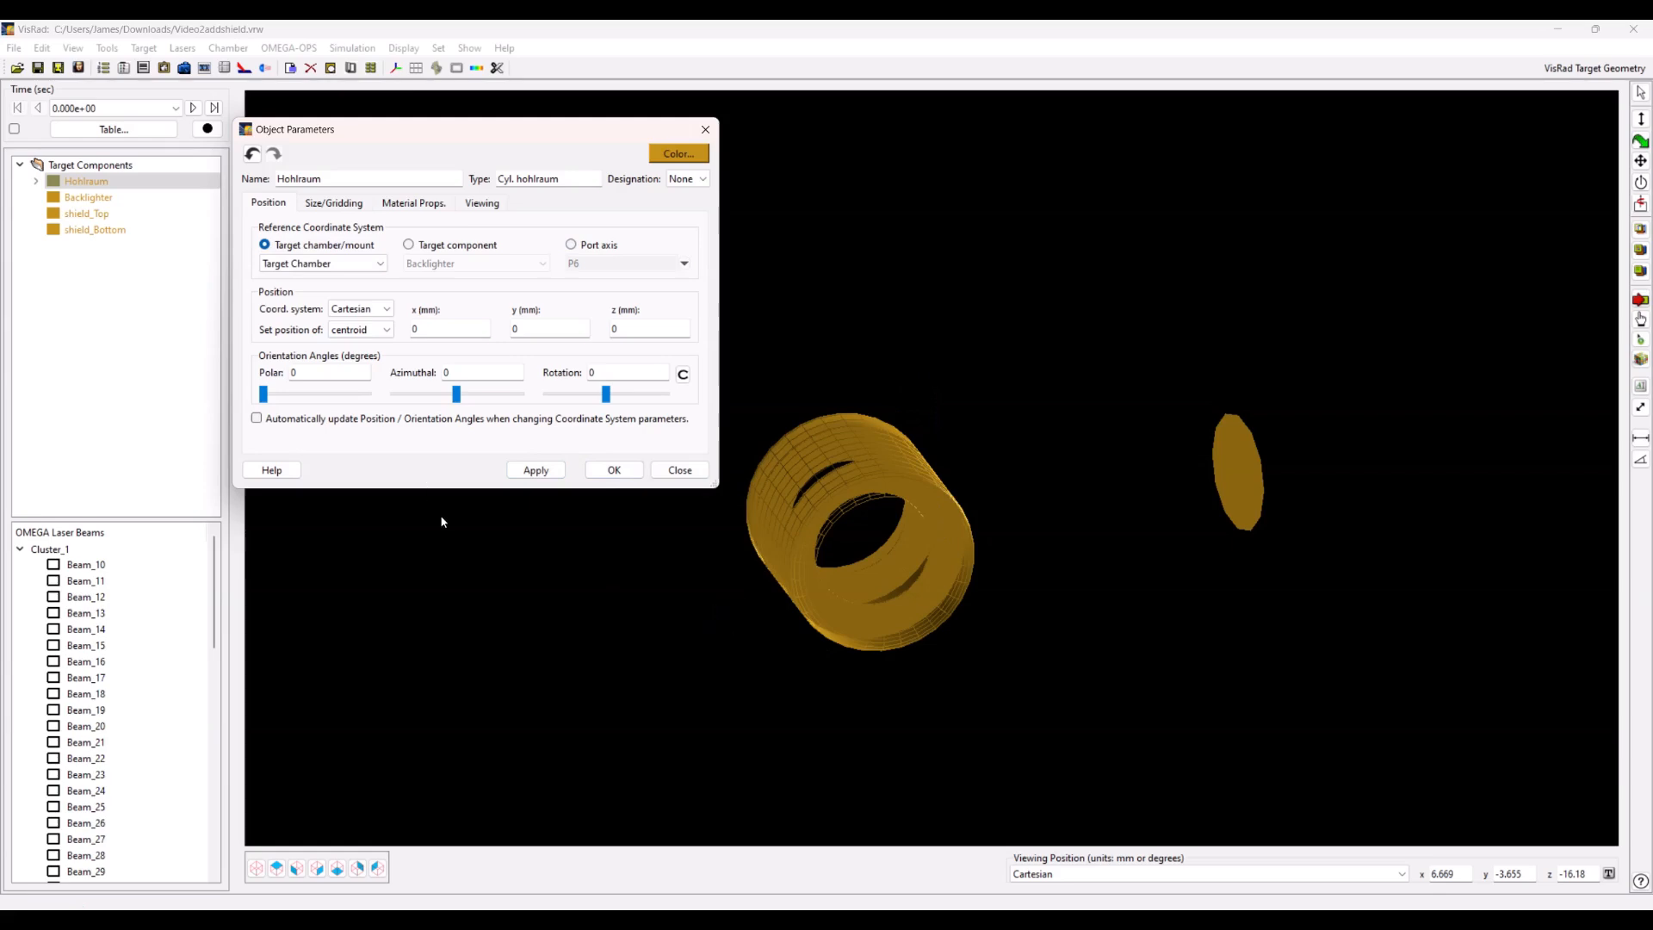
Apply port axis P6 as the Hohlraum's reference, enable automatic position and angle updating, and switch the reference to Target Chamber.
click(572, 246)
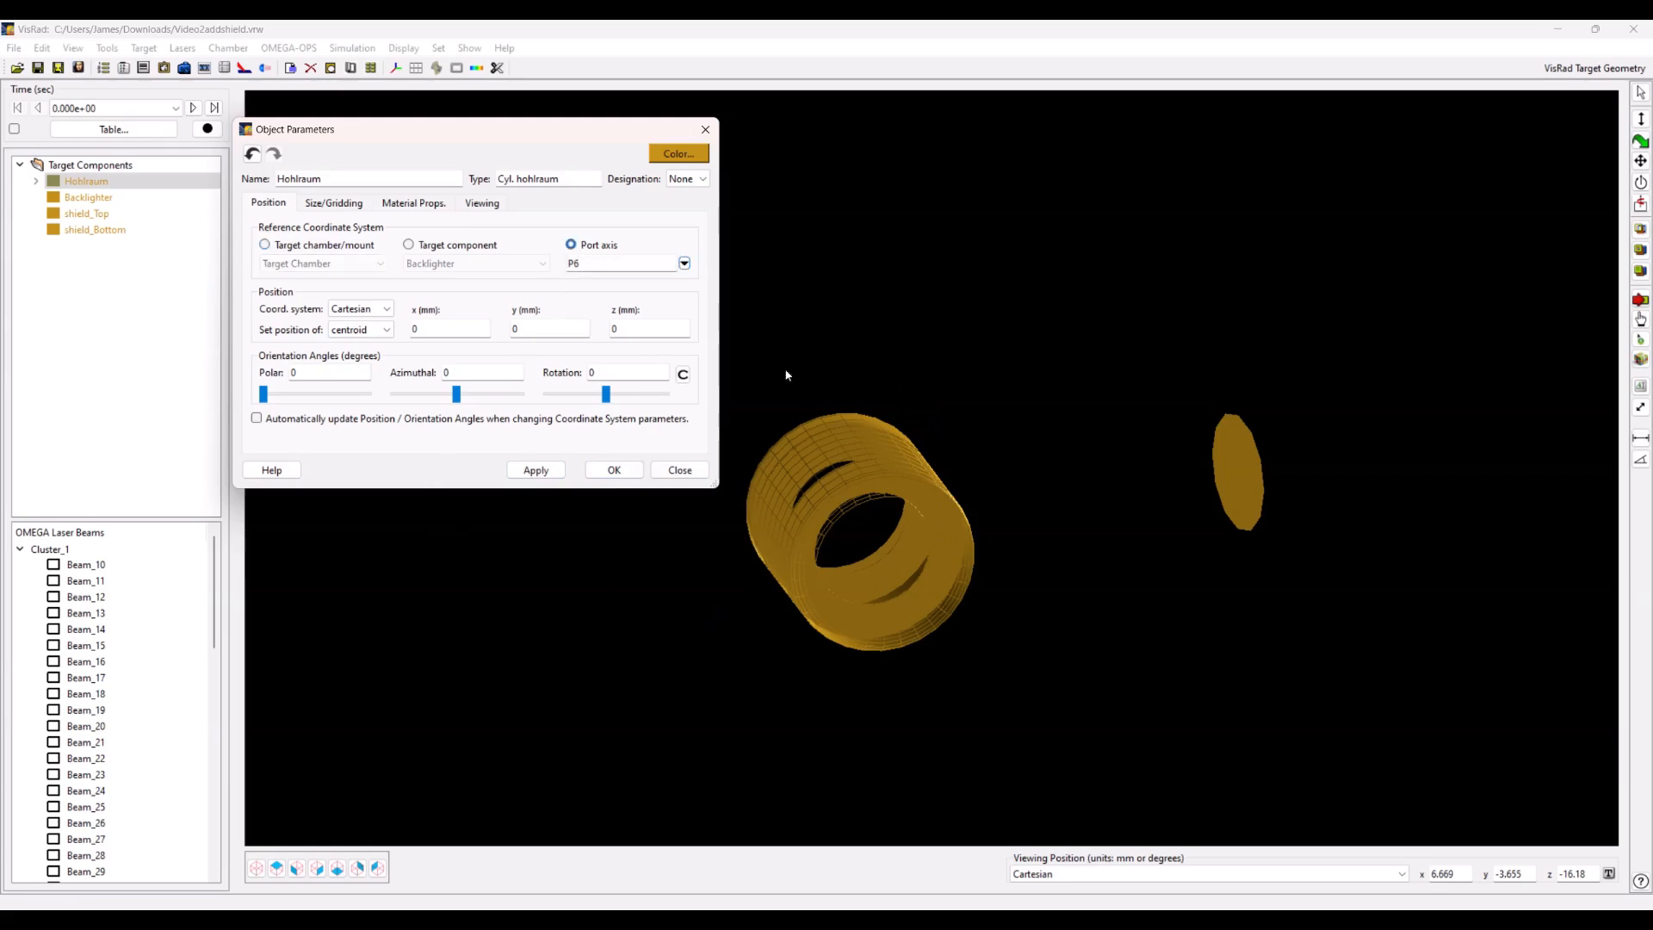
click(549, 472)
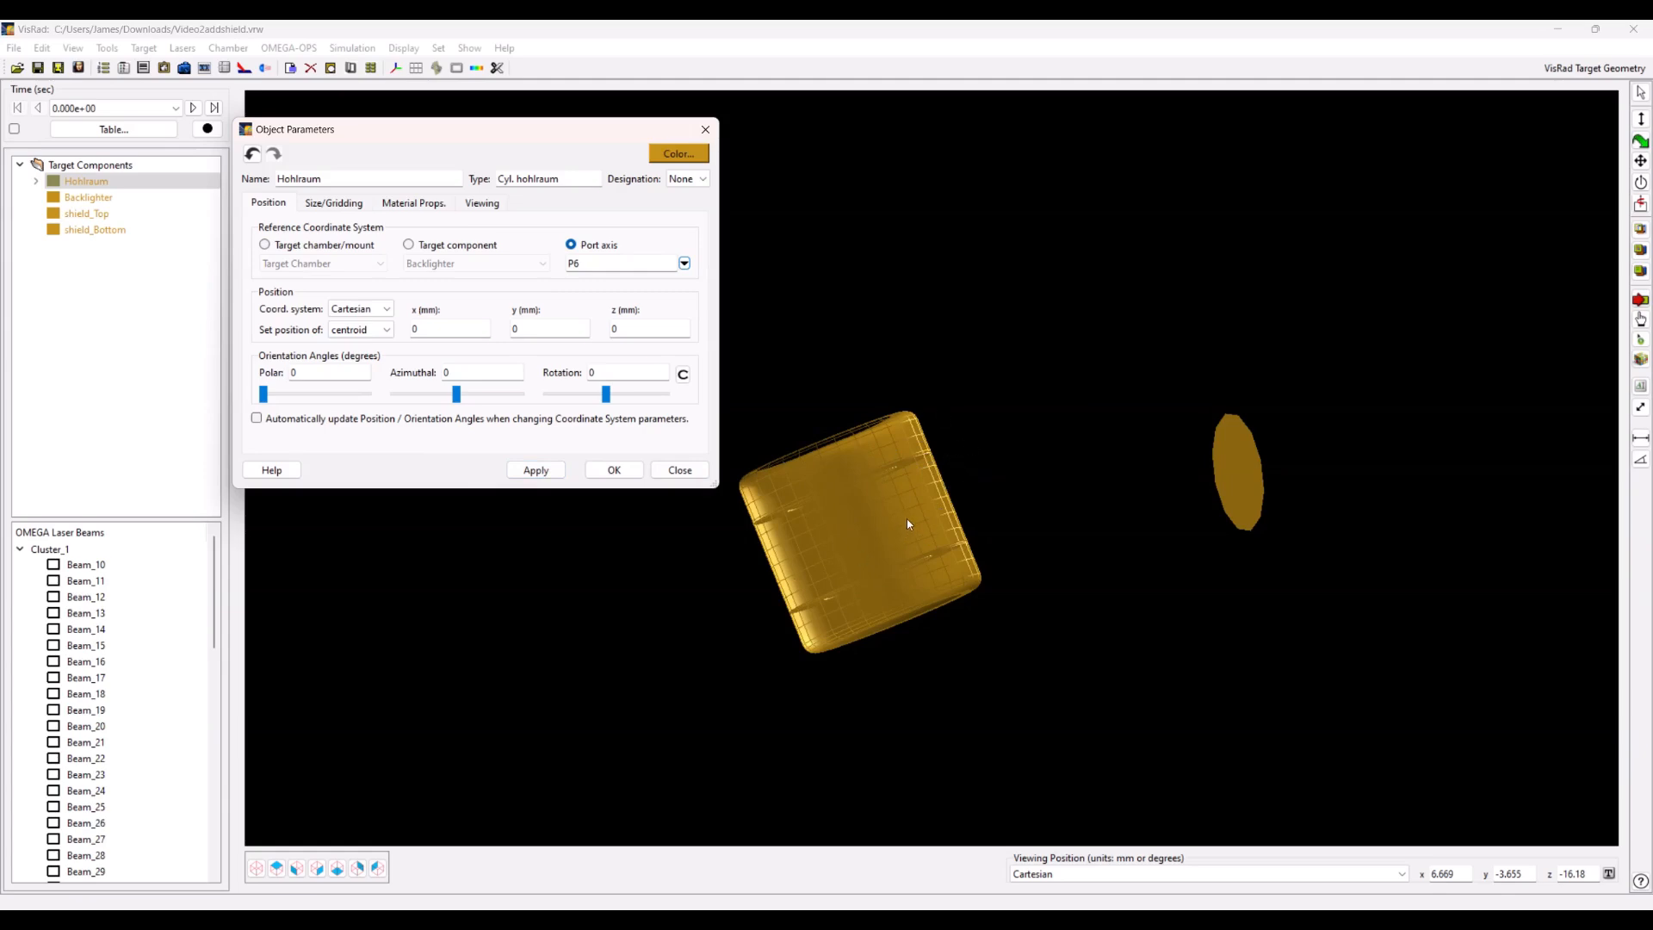
click(257, 420)
click(265, 251)
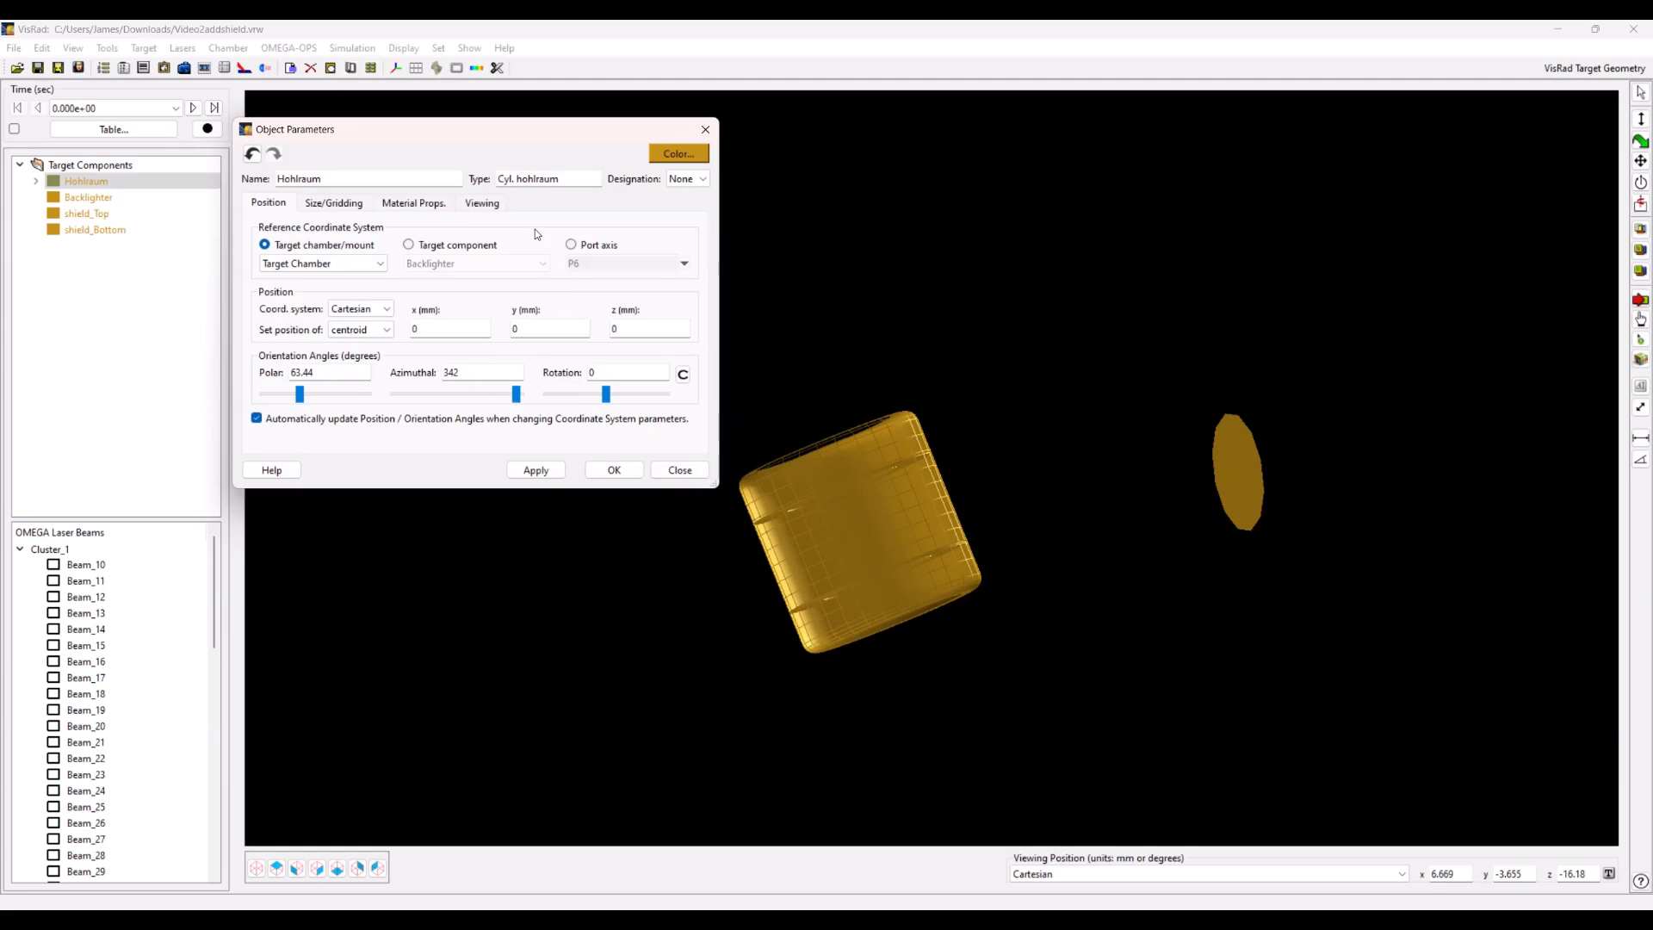
Set the Hohlraum's z position to 3 mm in the Target Chamber system and apply the change.
double_click(653, 331)
text(3)
click(535, 470)
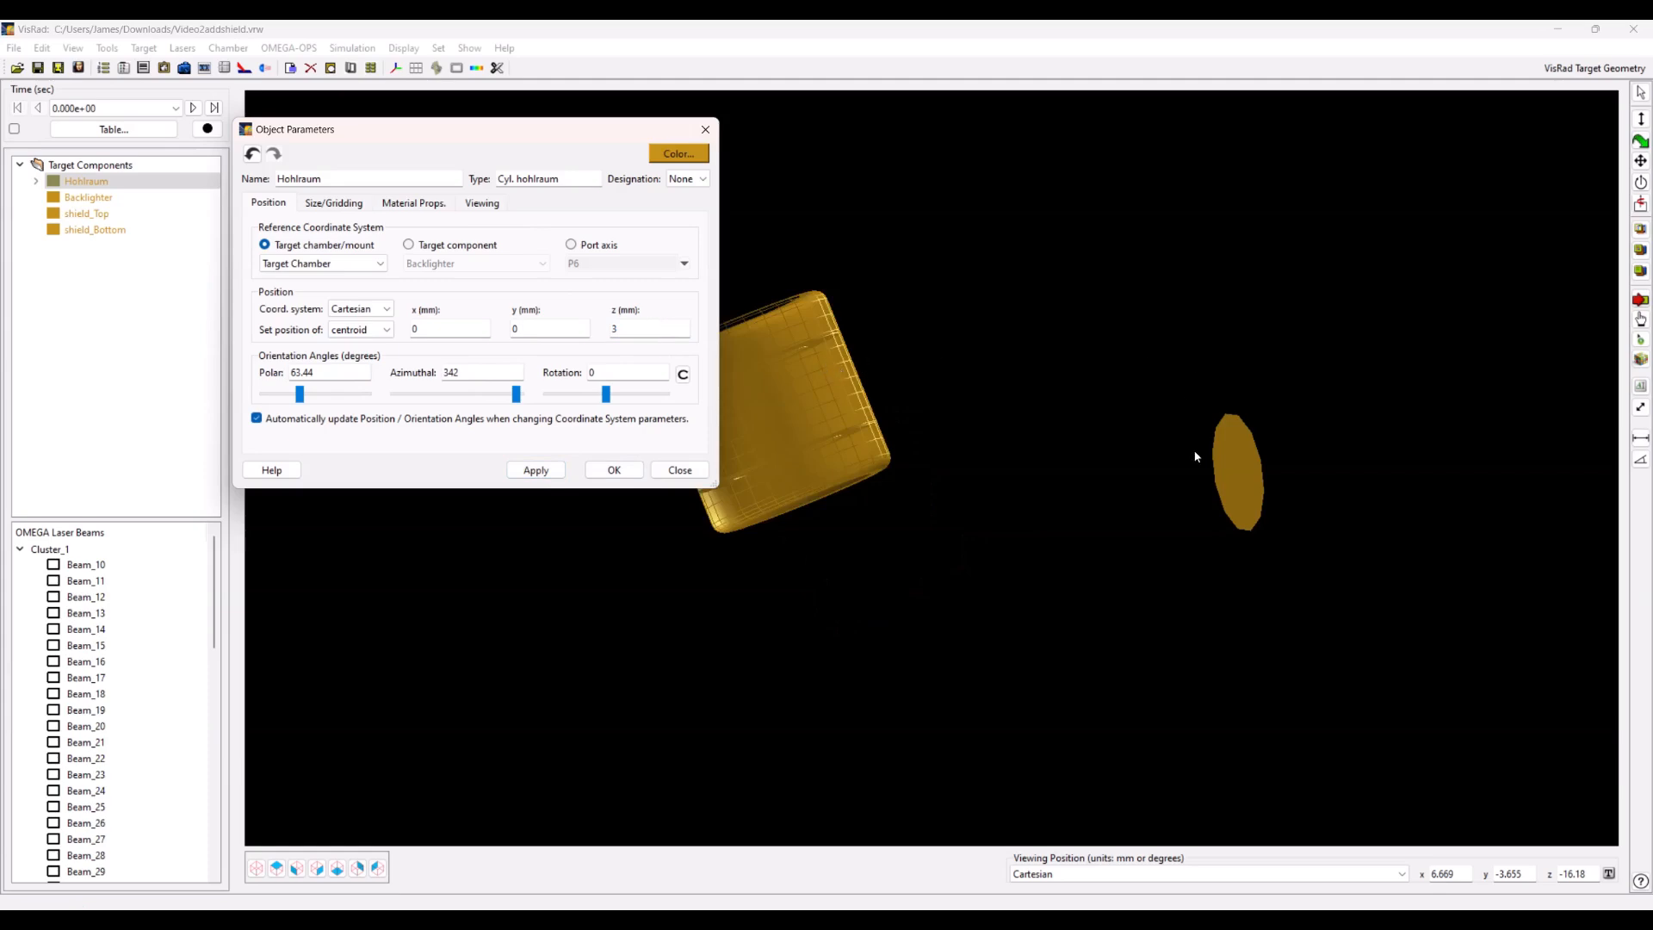
Set the Hohlraum's z position back to 0 mm and accept its parameters.
drag(630, 329, 499, 336)
text(0)
click(536, 470)
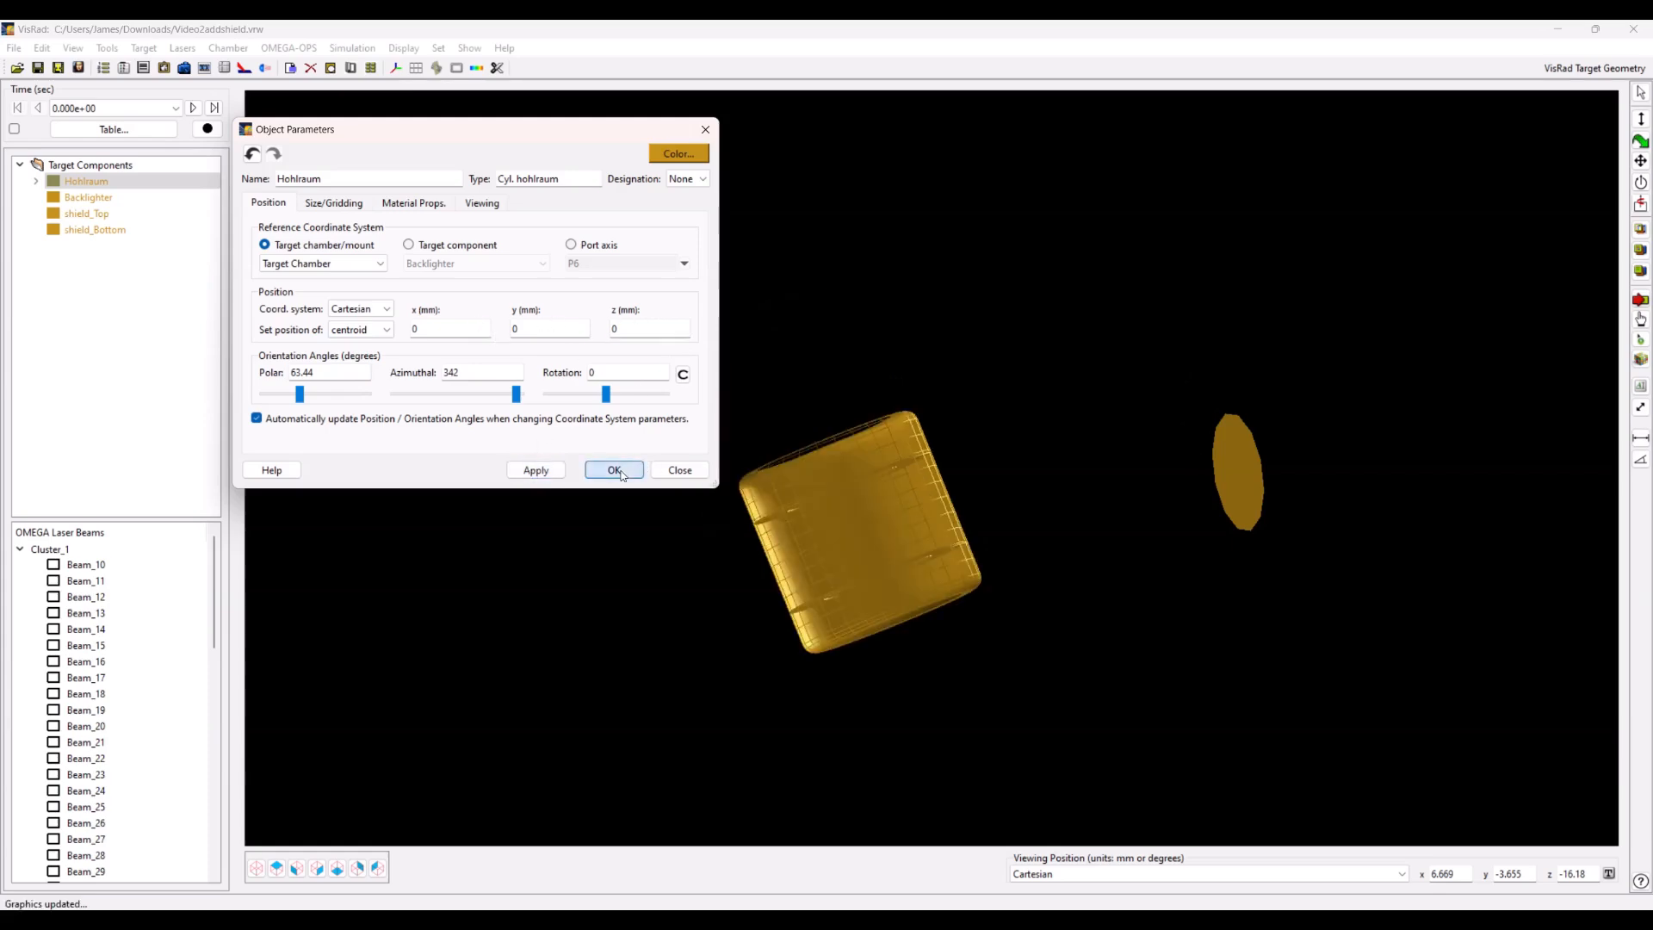
click(614, 471)
Review the Backlighter's position parameters and the reference coordinate system tree of the target components.
double_click(1238, 469)
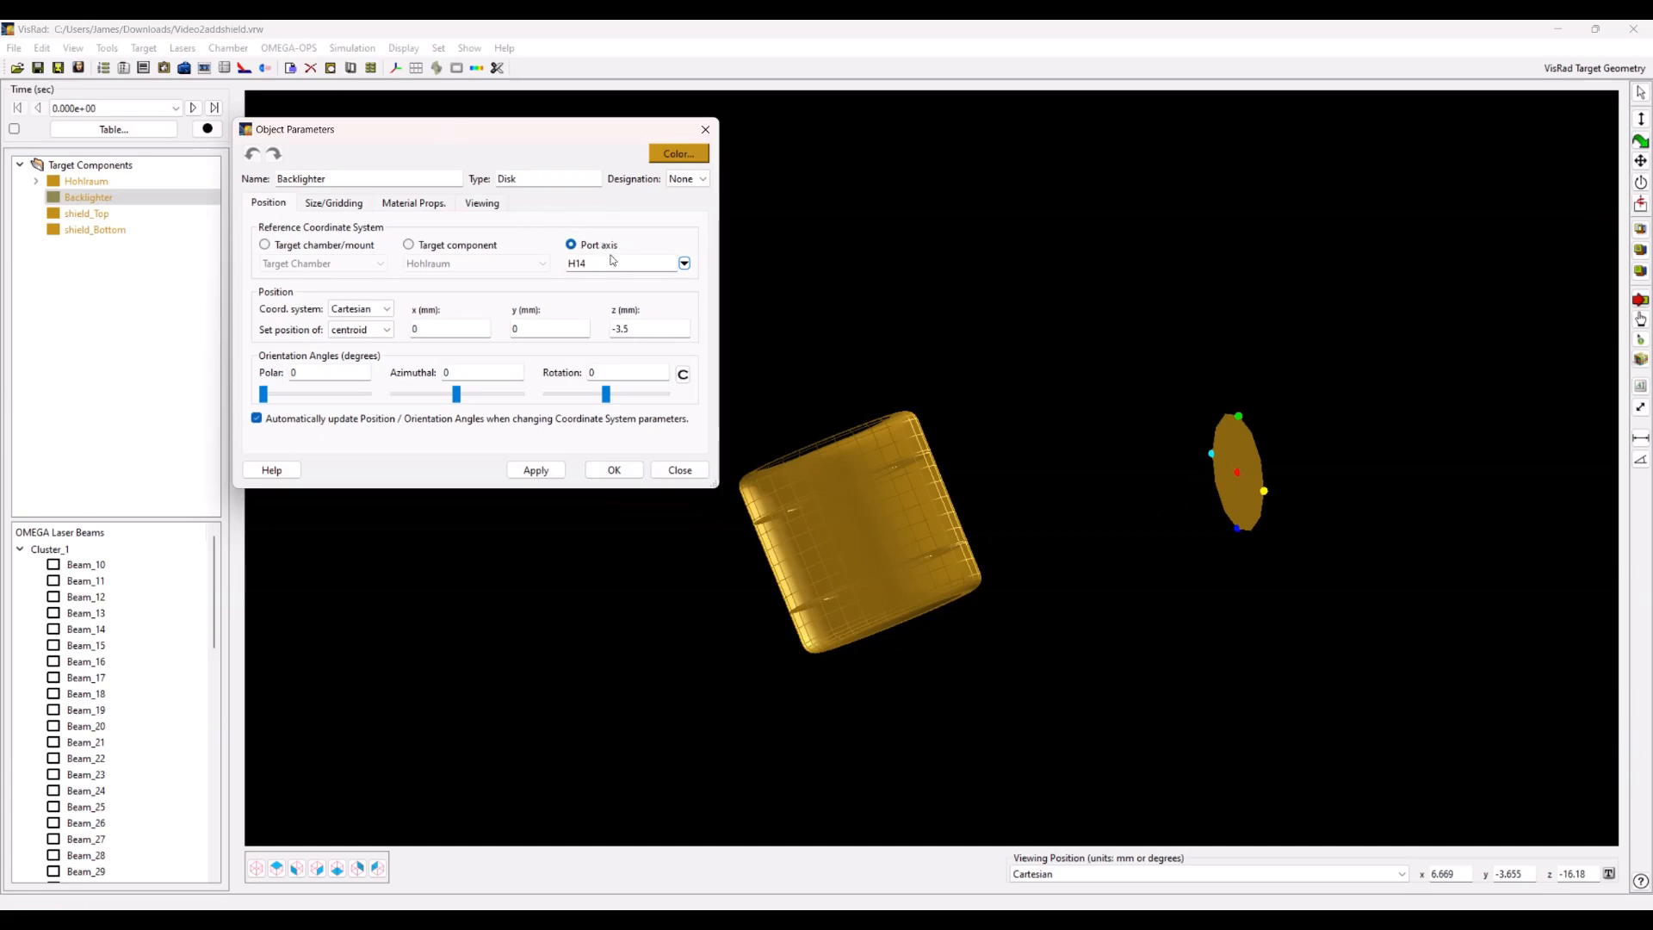
click(614, 470)
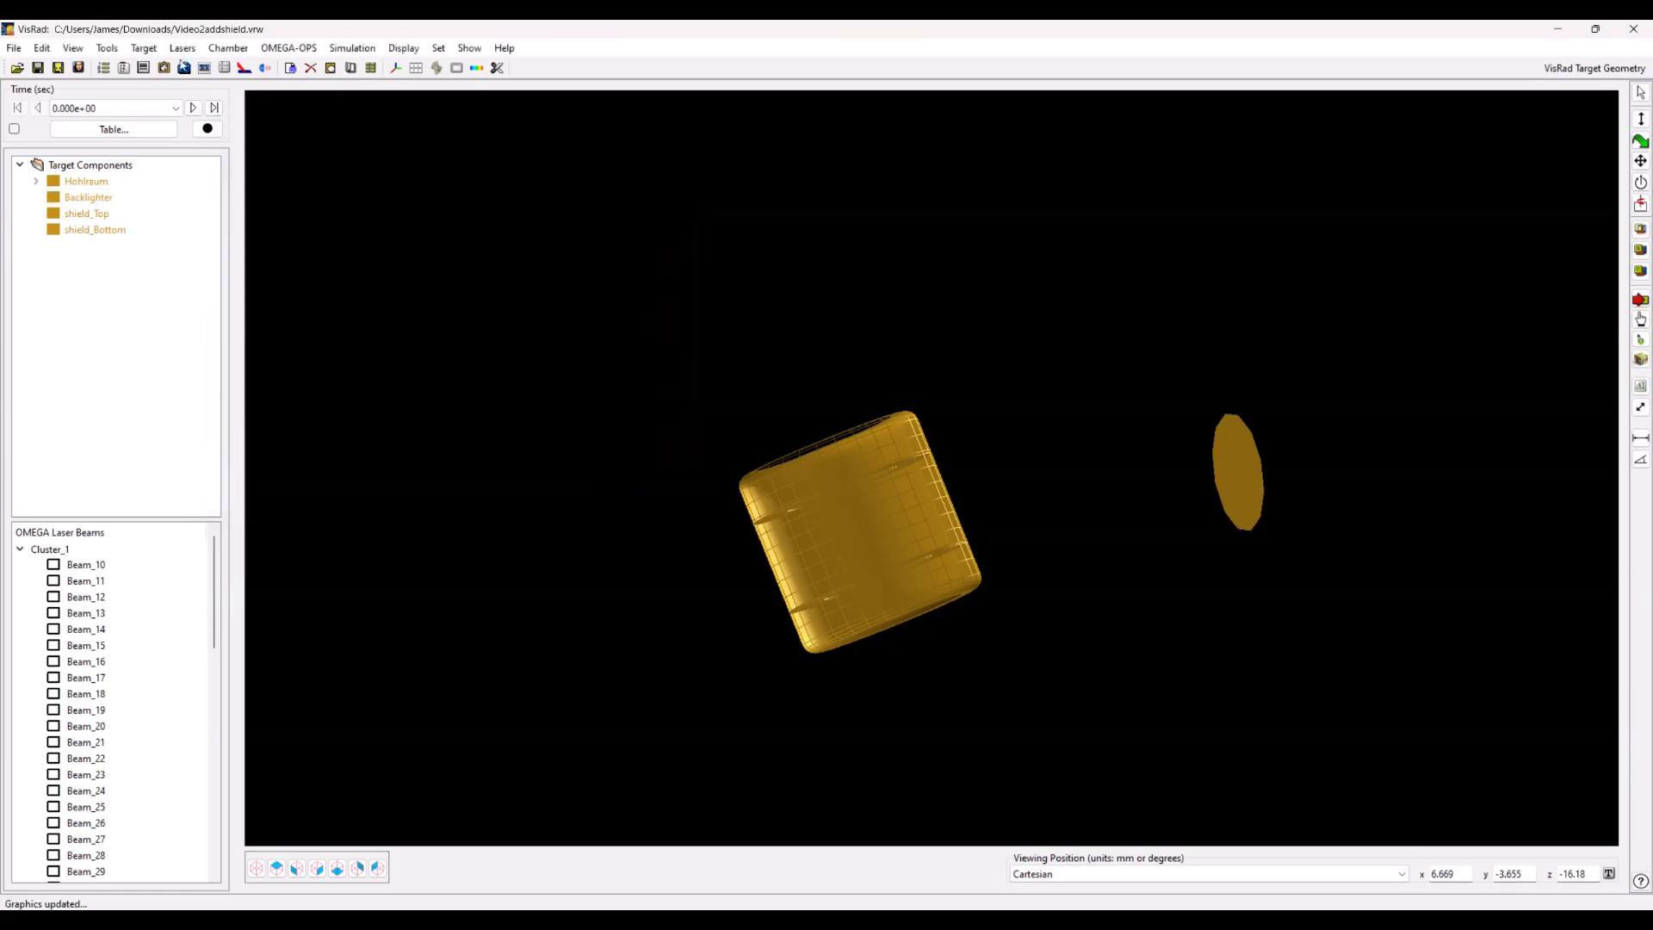
click(143, 48)
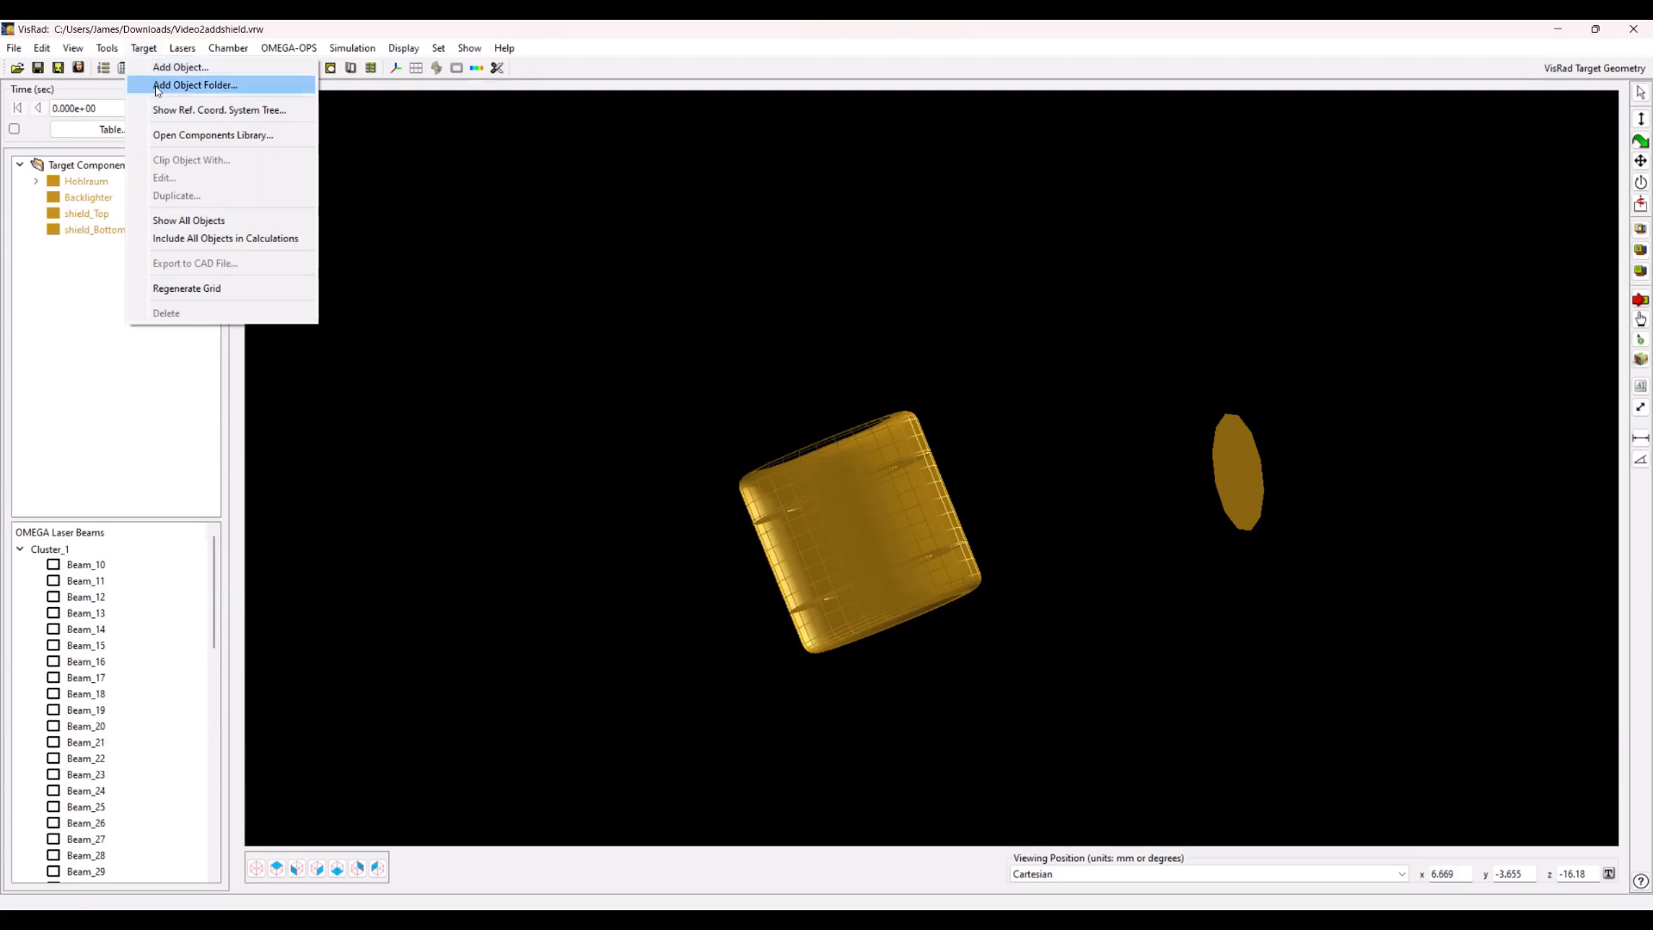
click(173, 112)
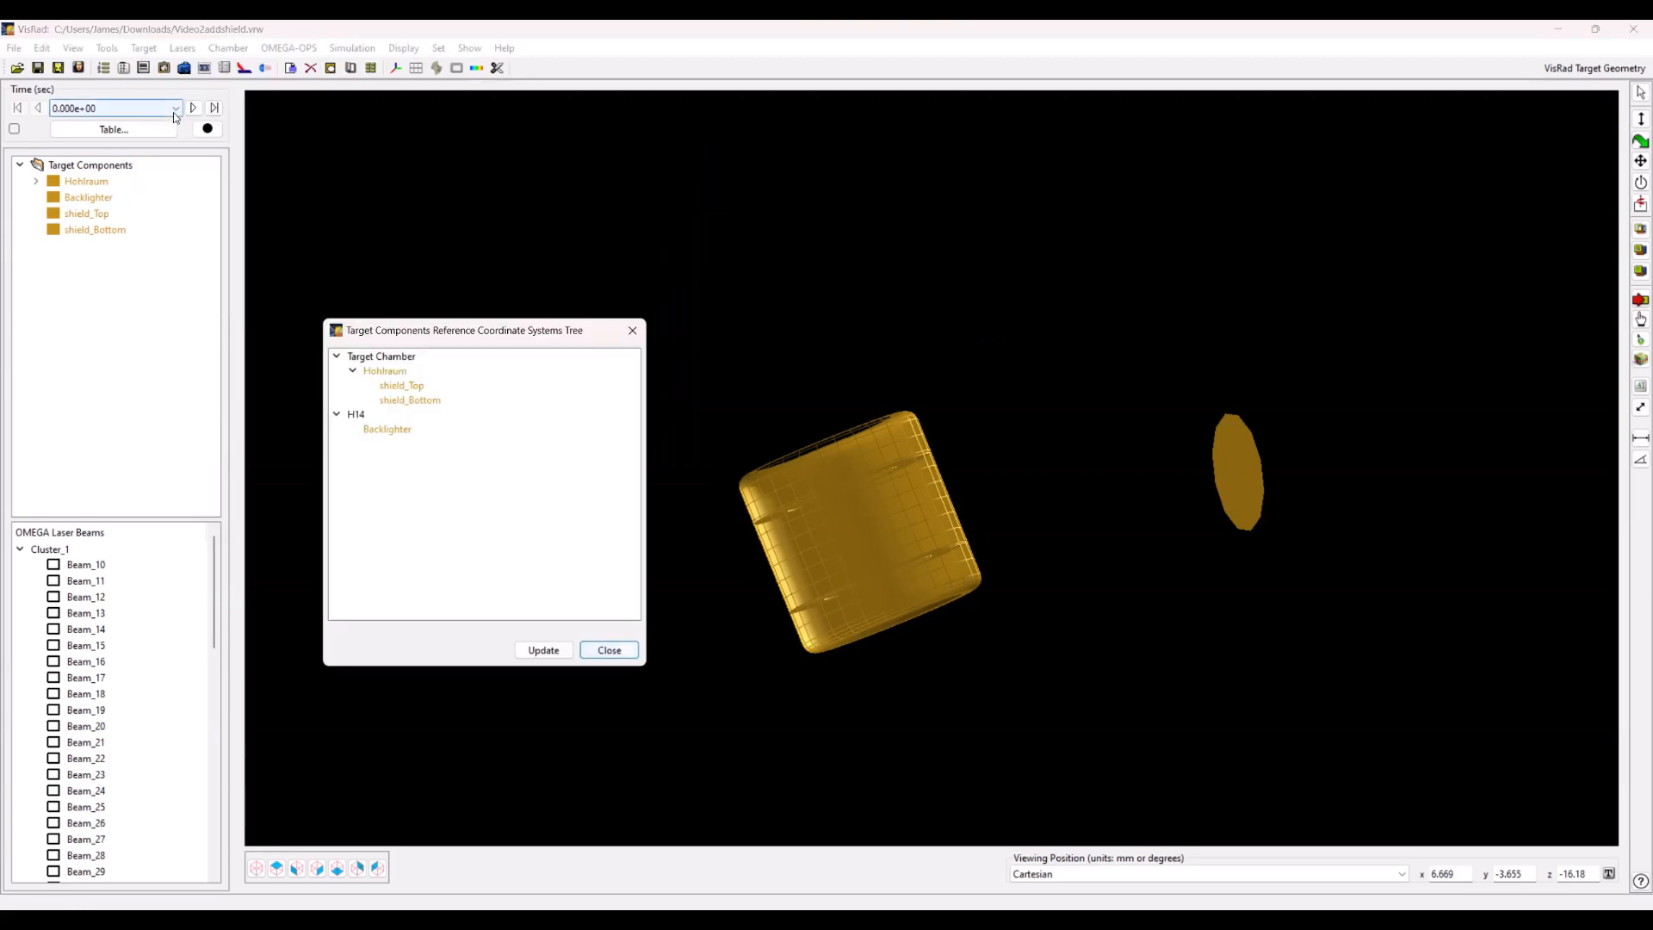
drag(463, 333, 434, 235)
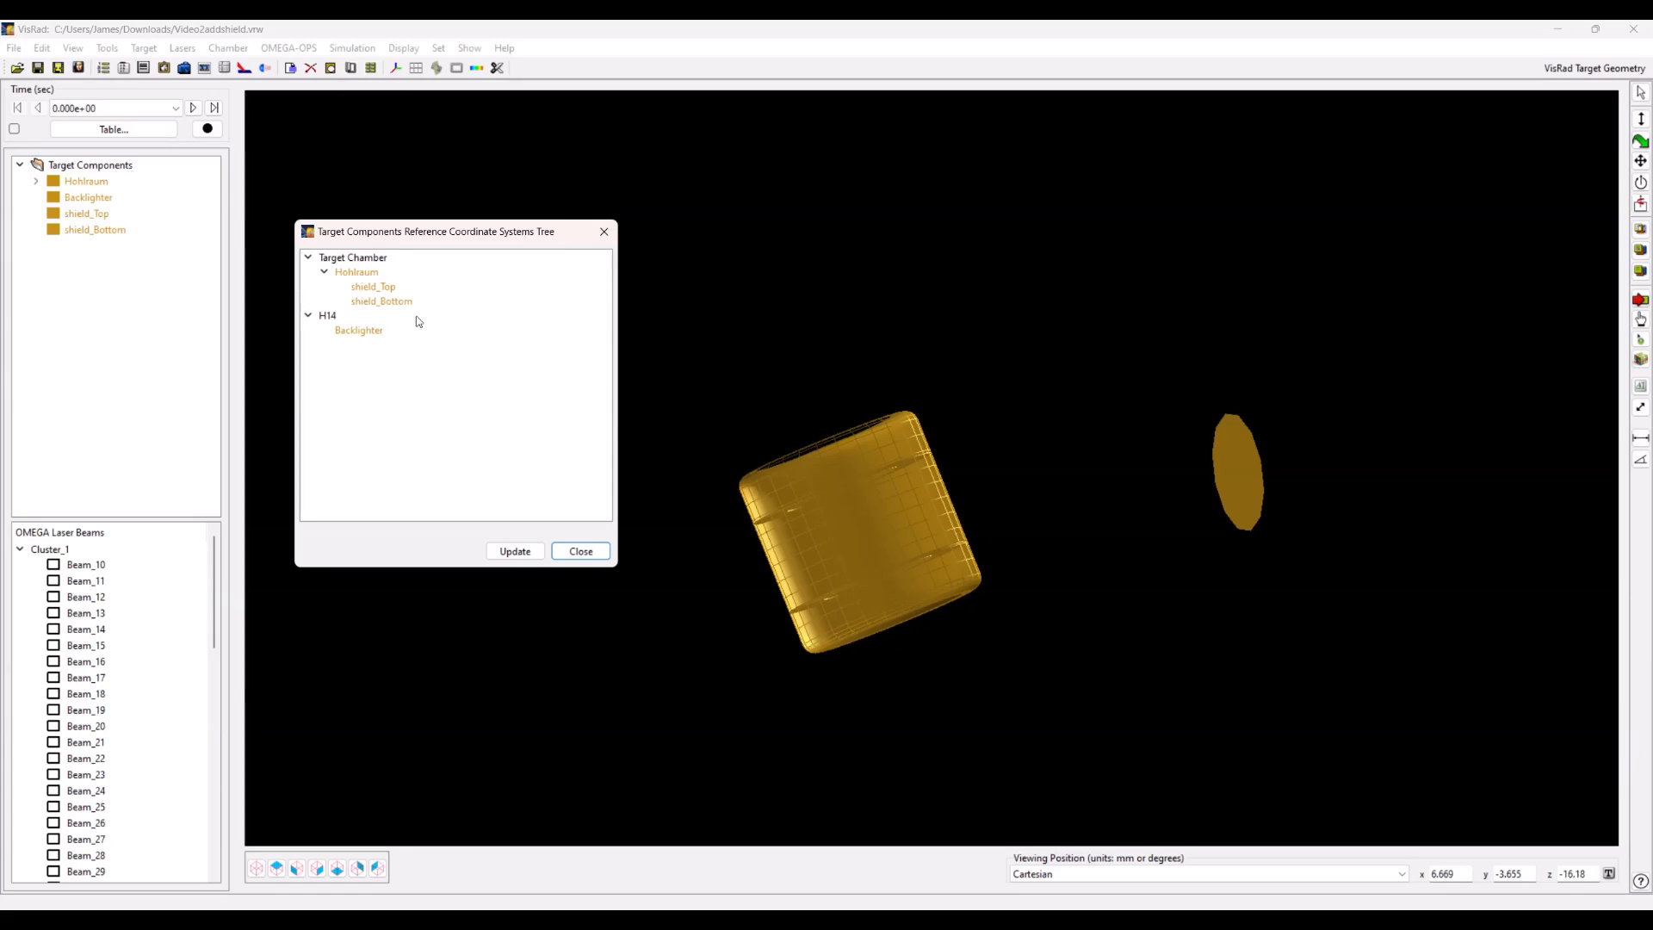
click(568, 552)
Change the Backlighter's reference coordinate system to the Hohlraum target component and accept the parameters.
double_click(1246, 521)
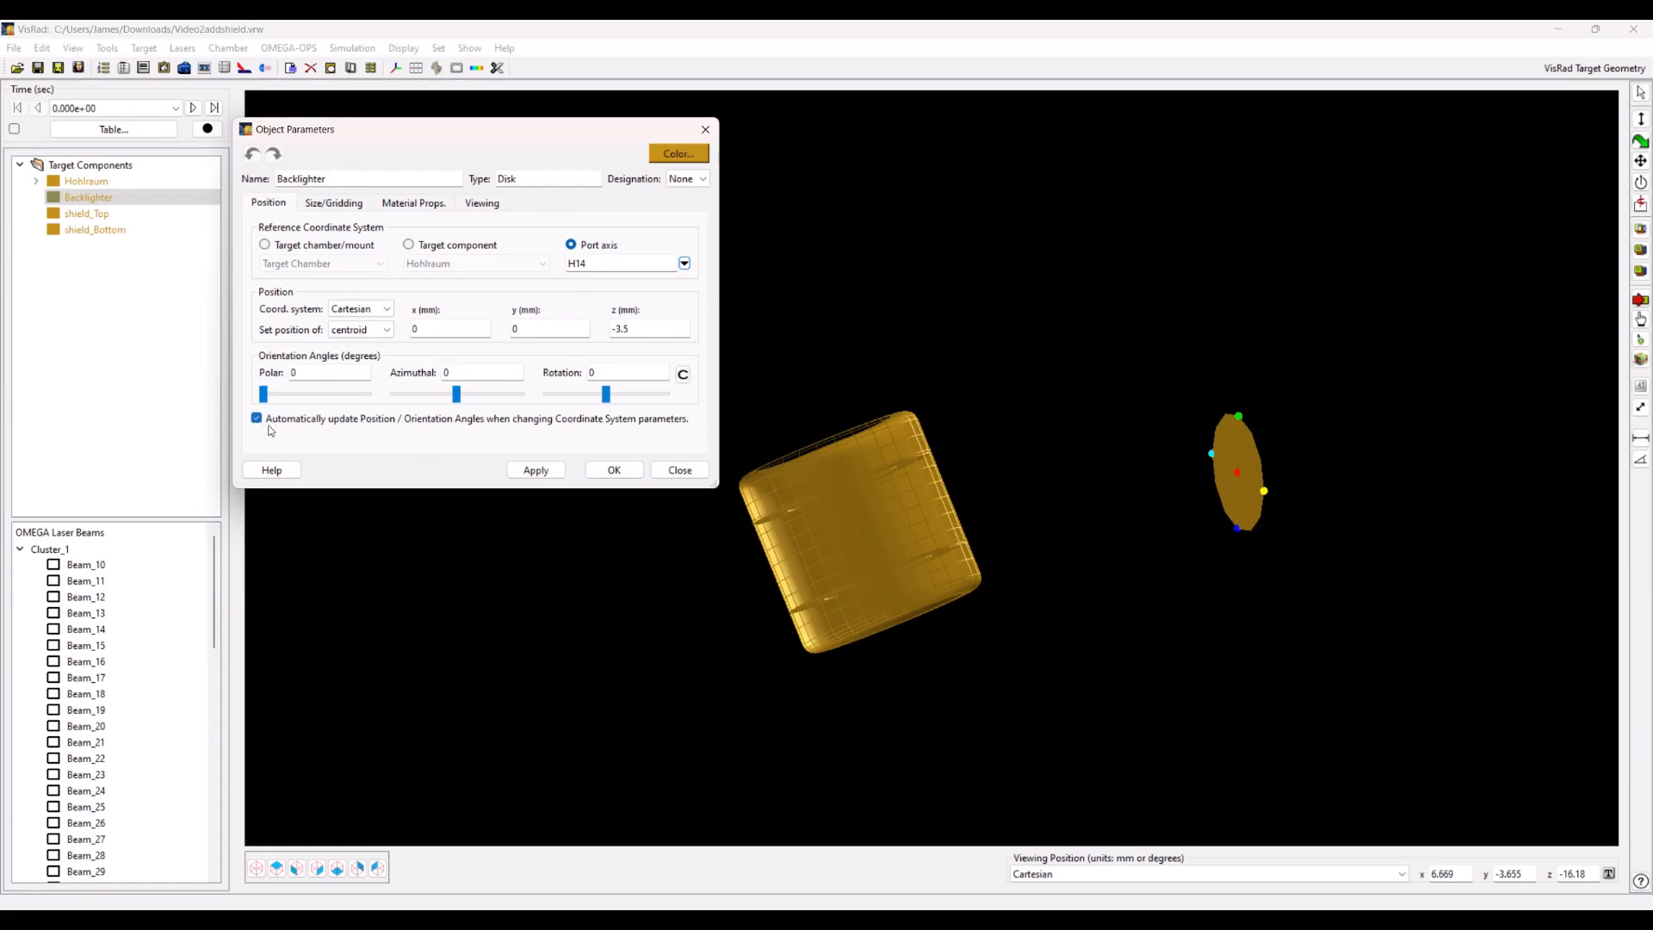
click(431, 249)
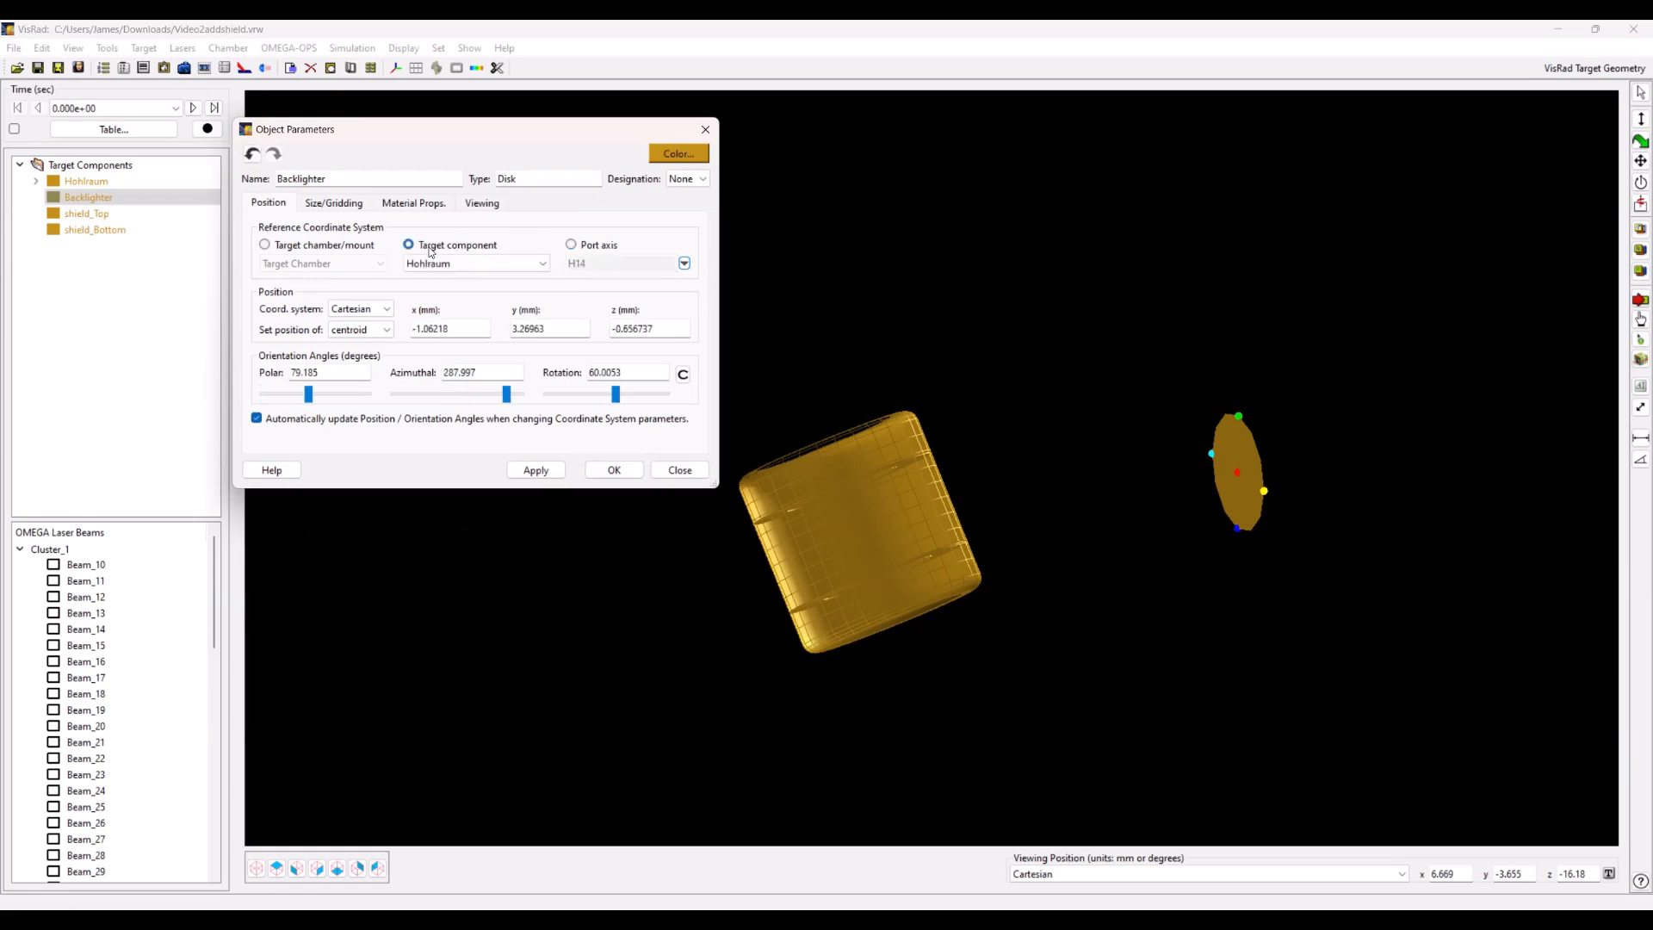
click(614, 470)
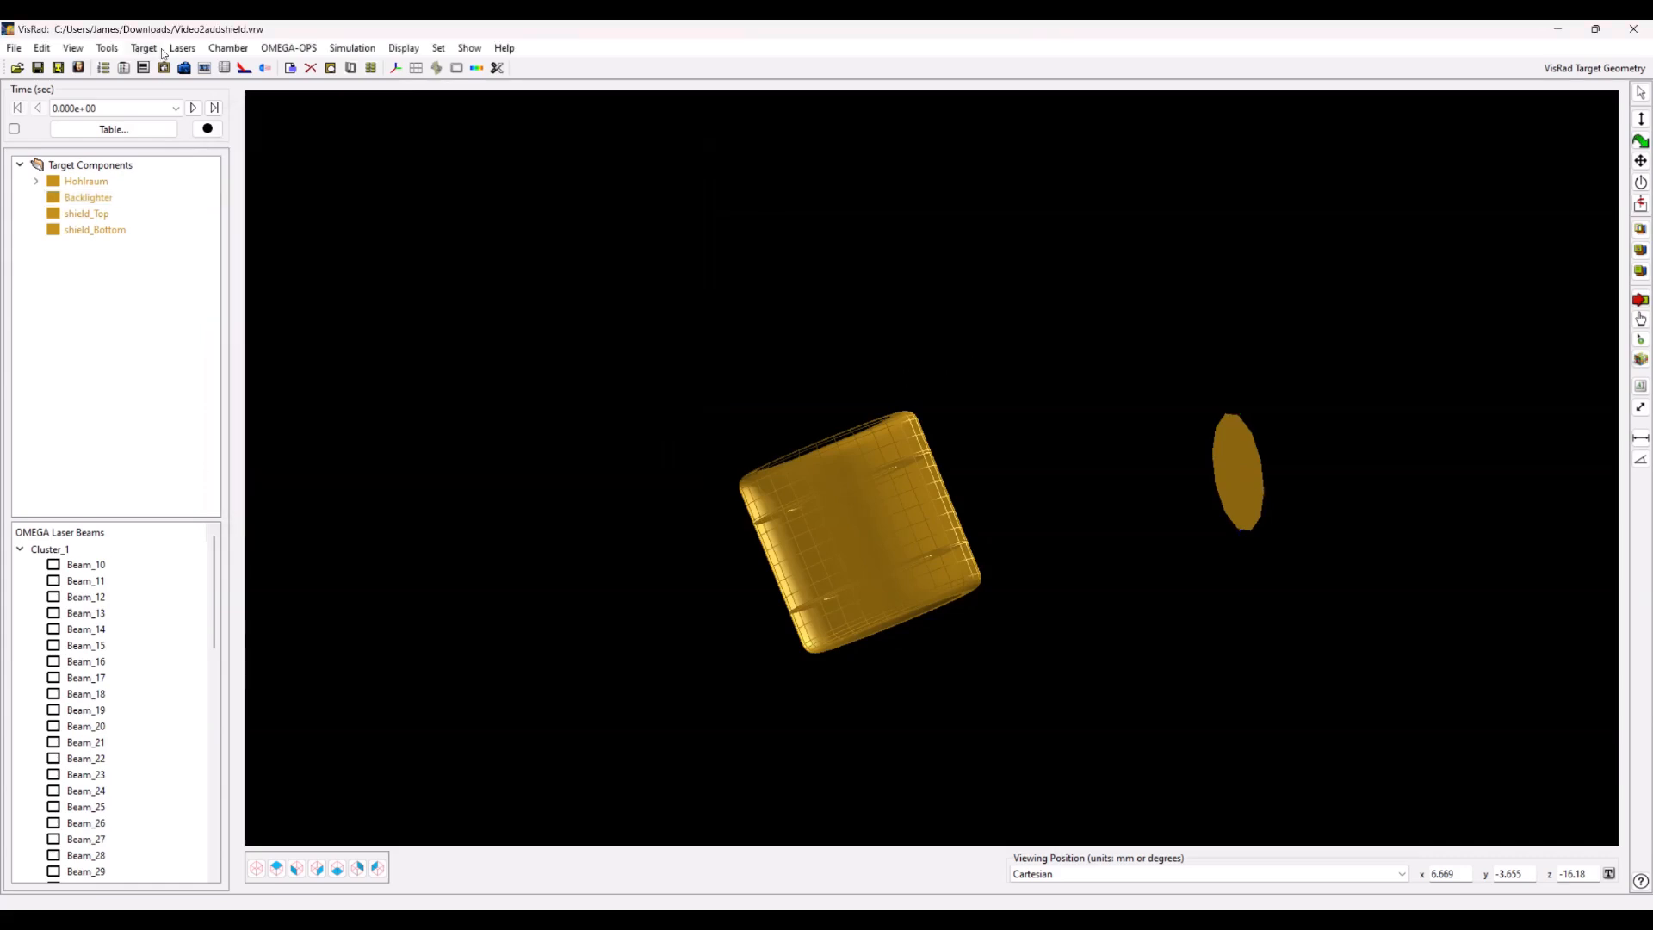
Check the Backlighter's place in the reference coordinate system tree and close the tree.
click(153, 49)
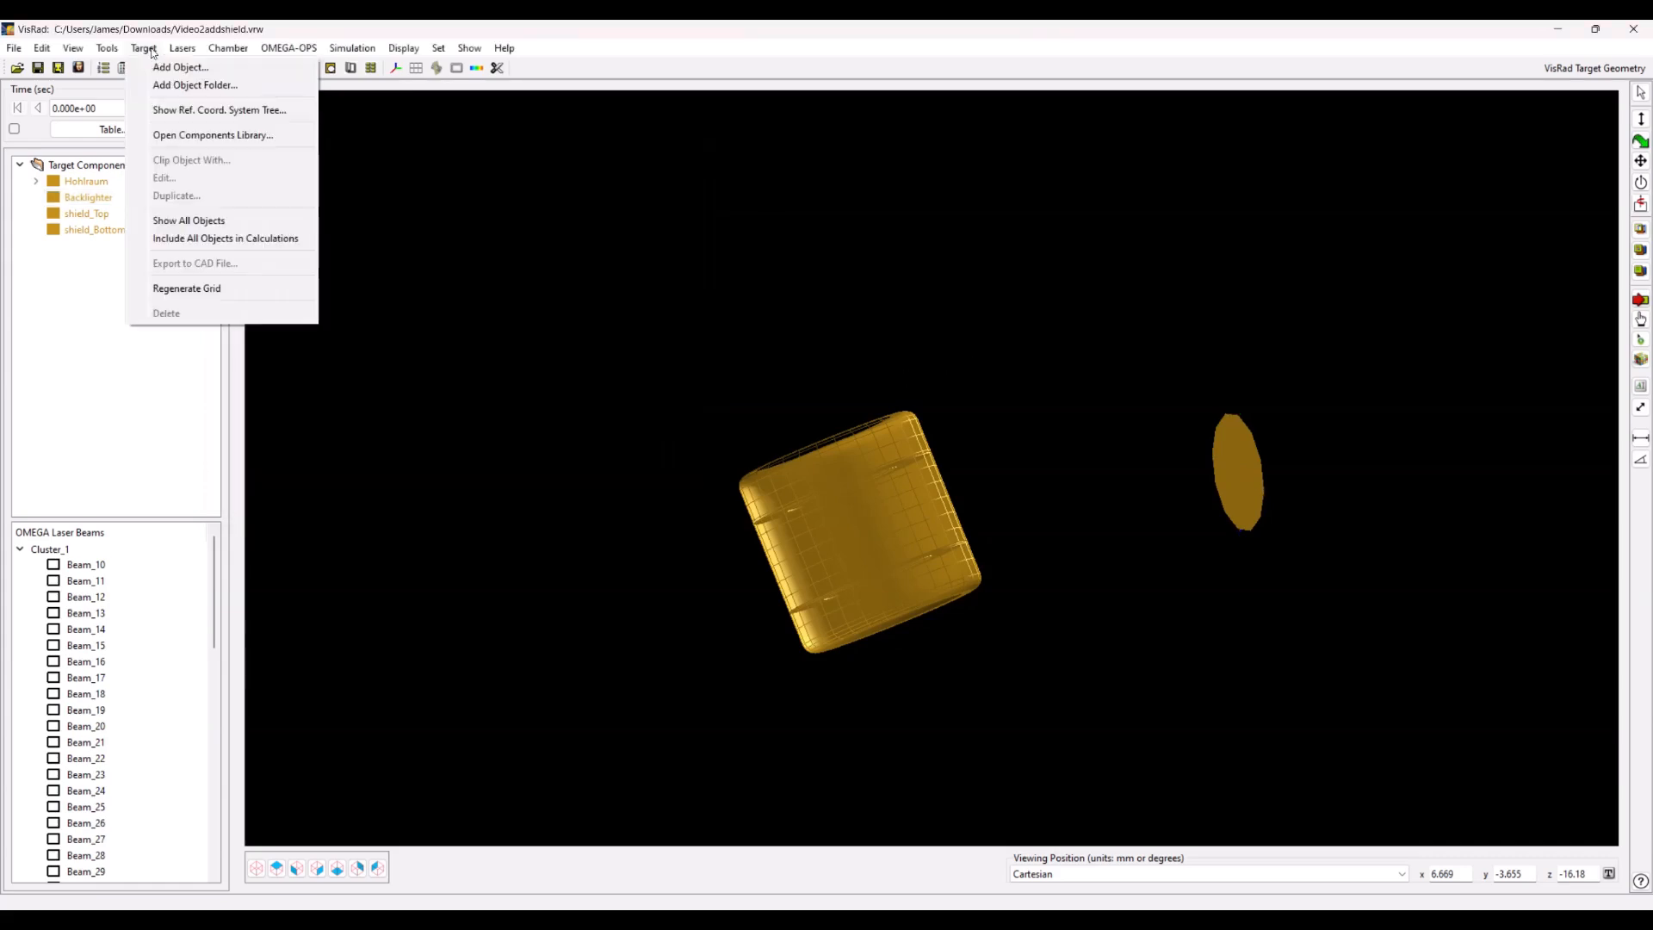
click(169, 112)
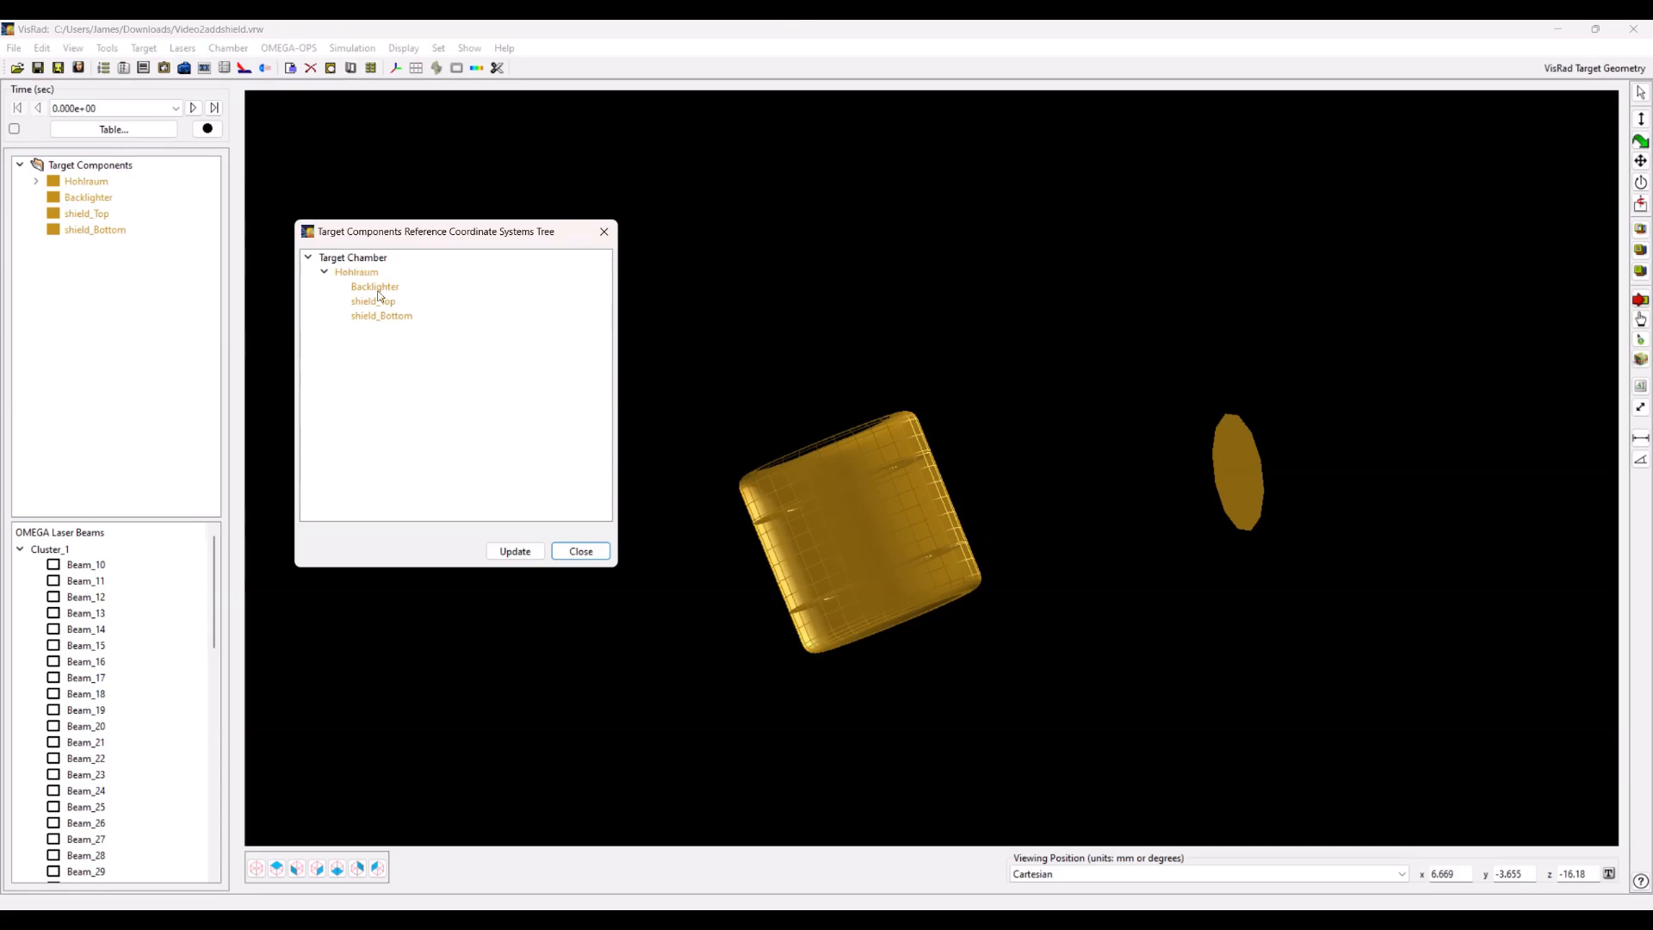
click(580, 551)
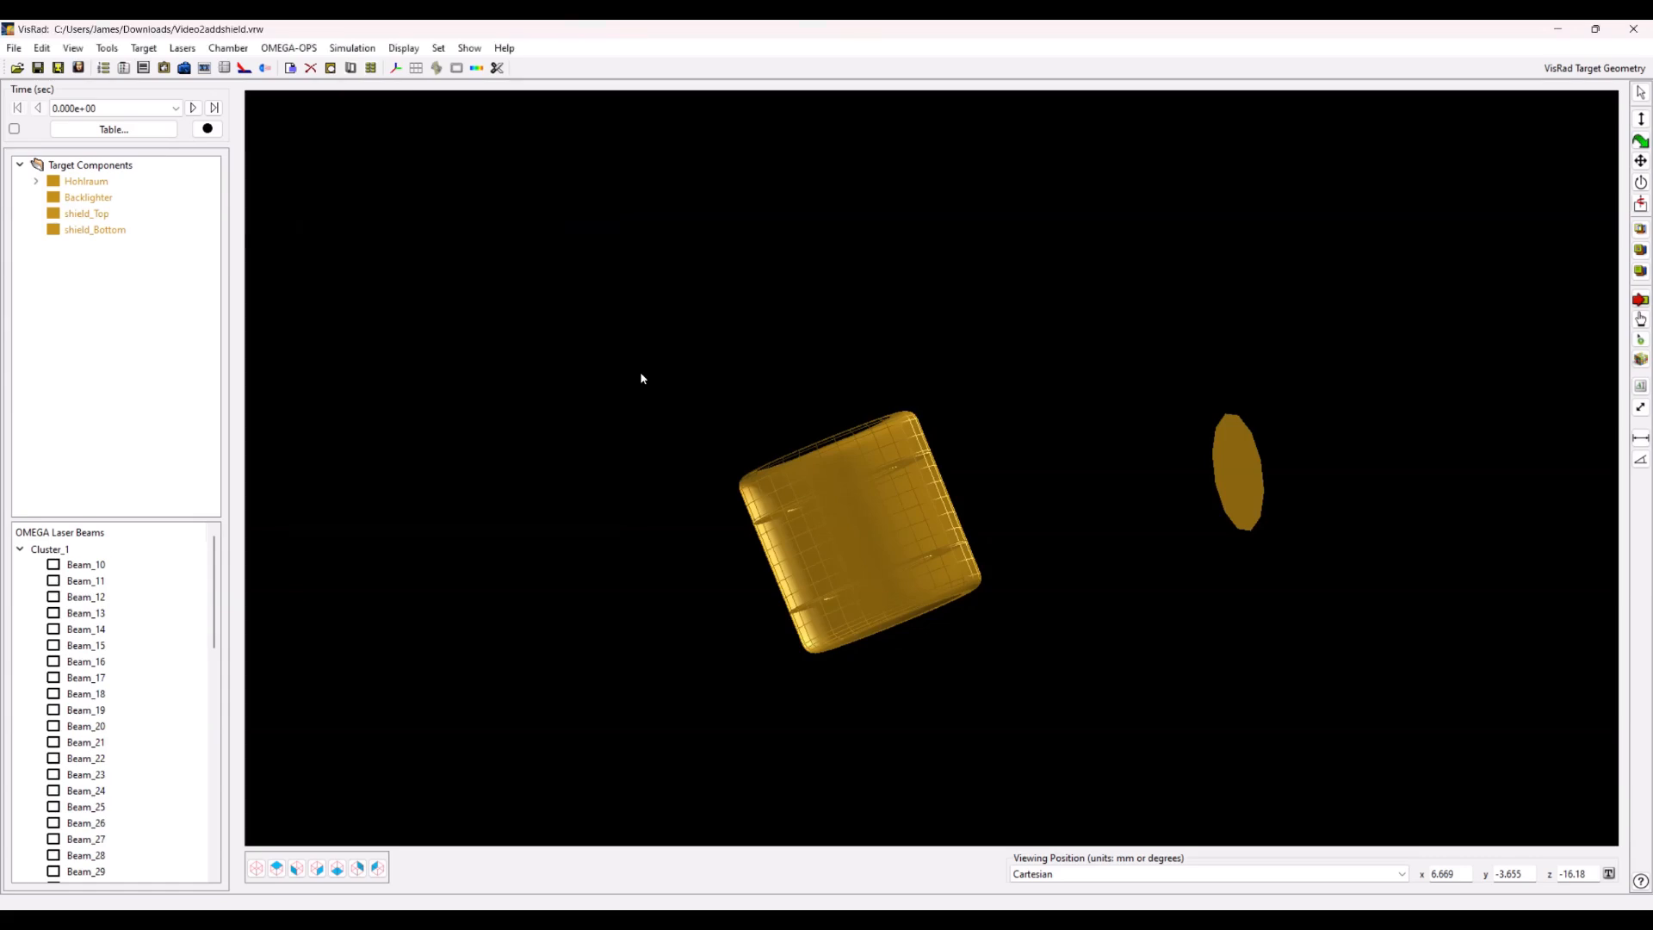
Shift the Hohlraum to a z position of 3 mm to test whether the Backlighter follows it.
double_click(122, 184)
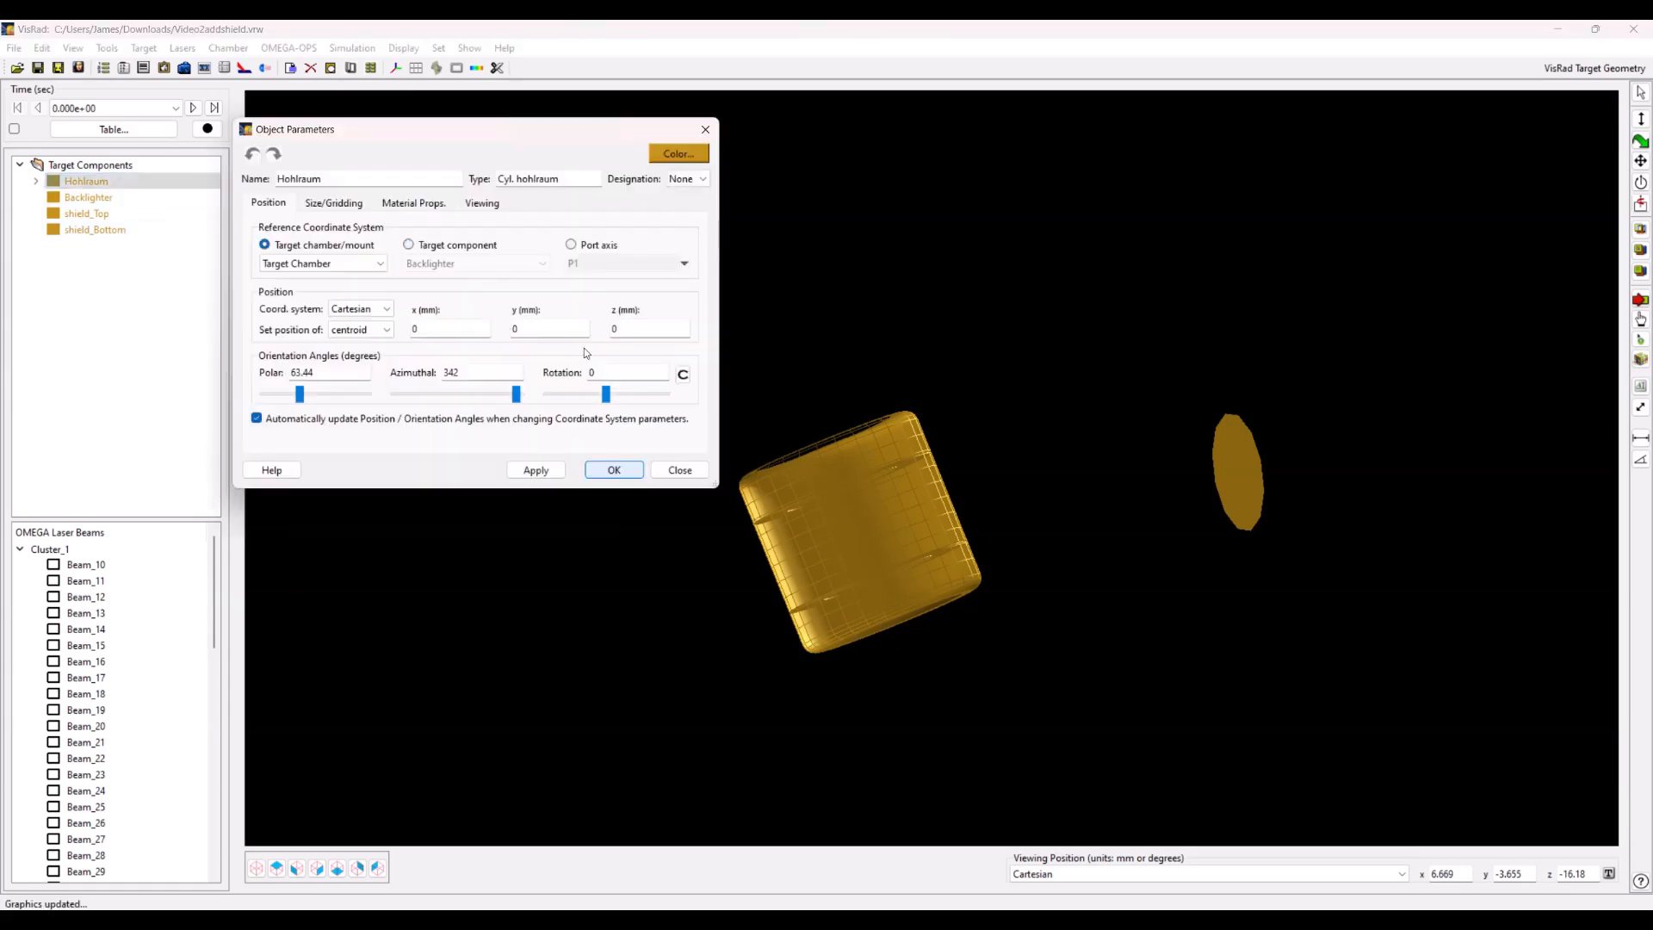
drag(660, 329, 521, 334)
text(3)
click(542, 470)
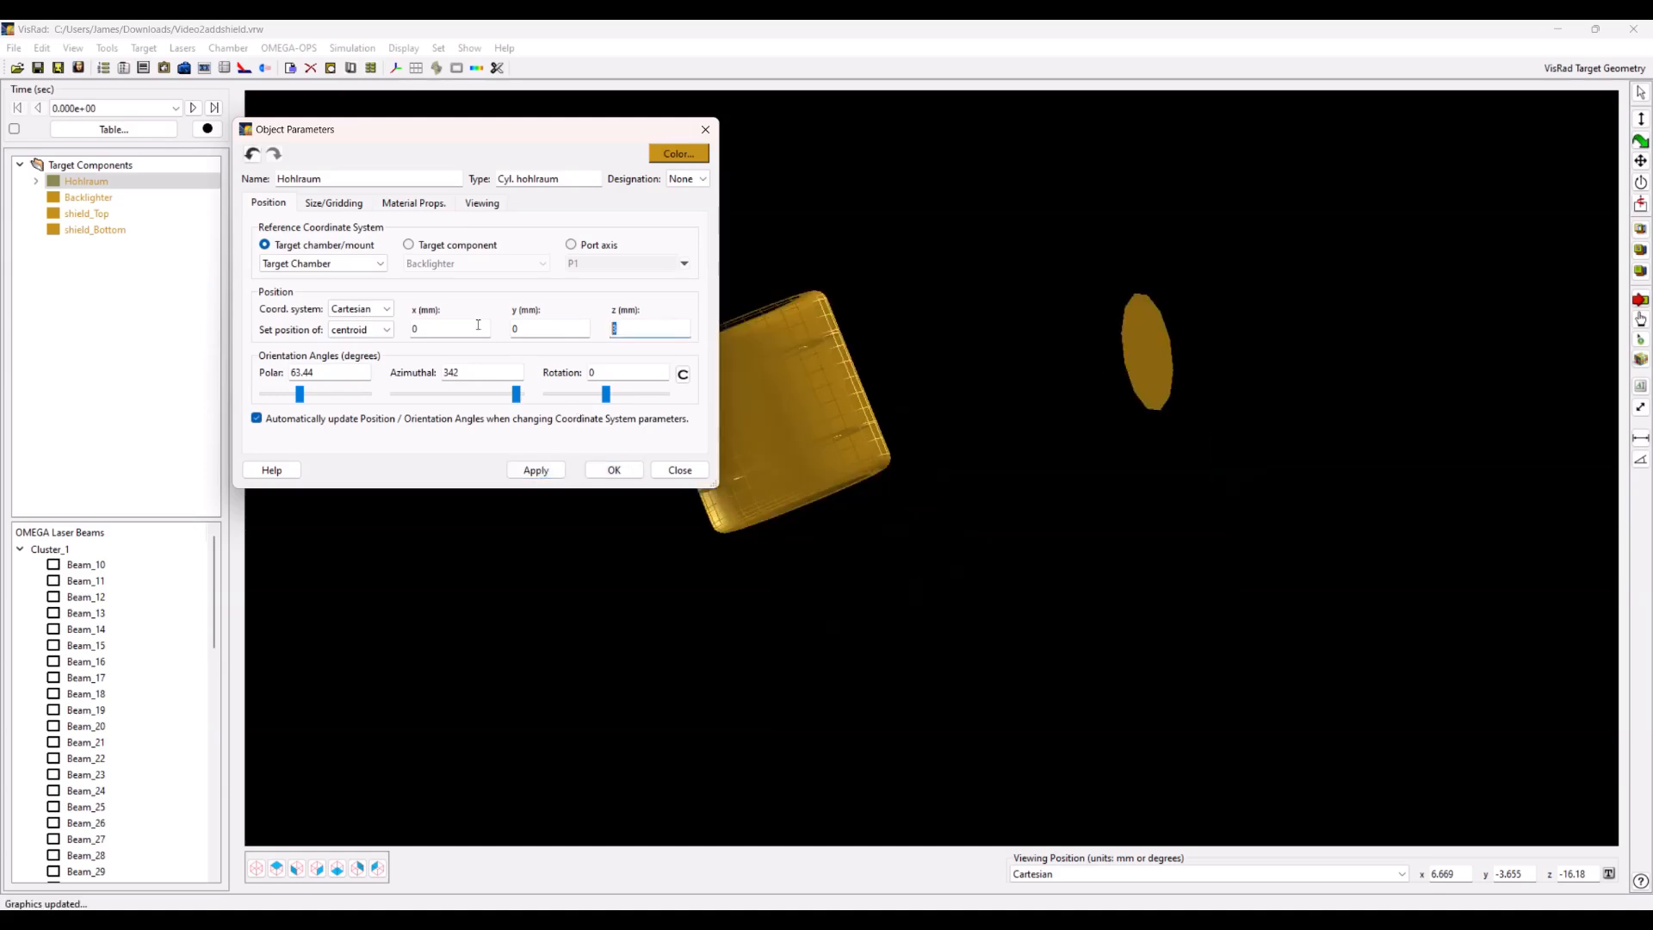
Return the Hohlraum to a z position of 0 mm and accept the parameters.
key(BackSpace)
text(0)
click(535, 470)
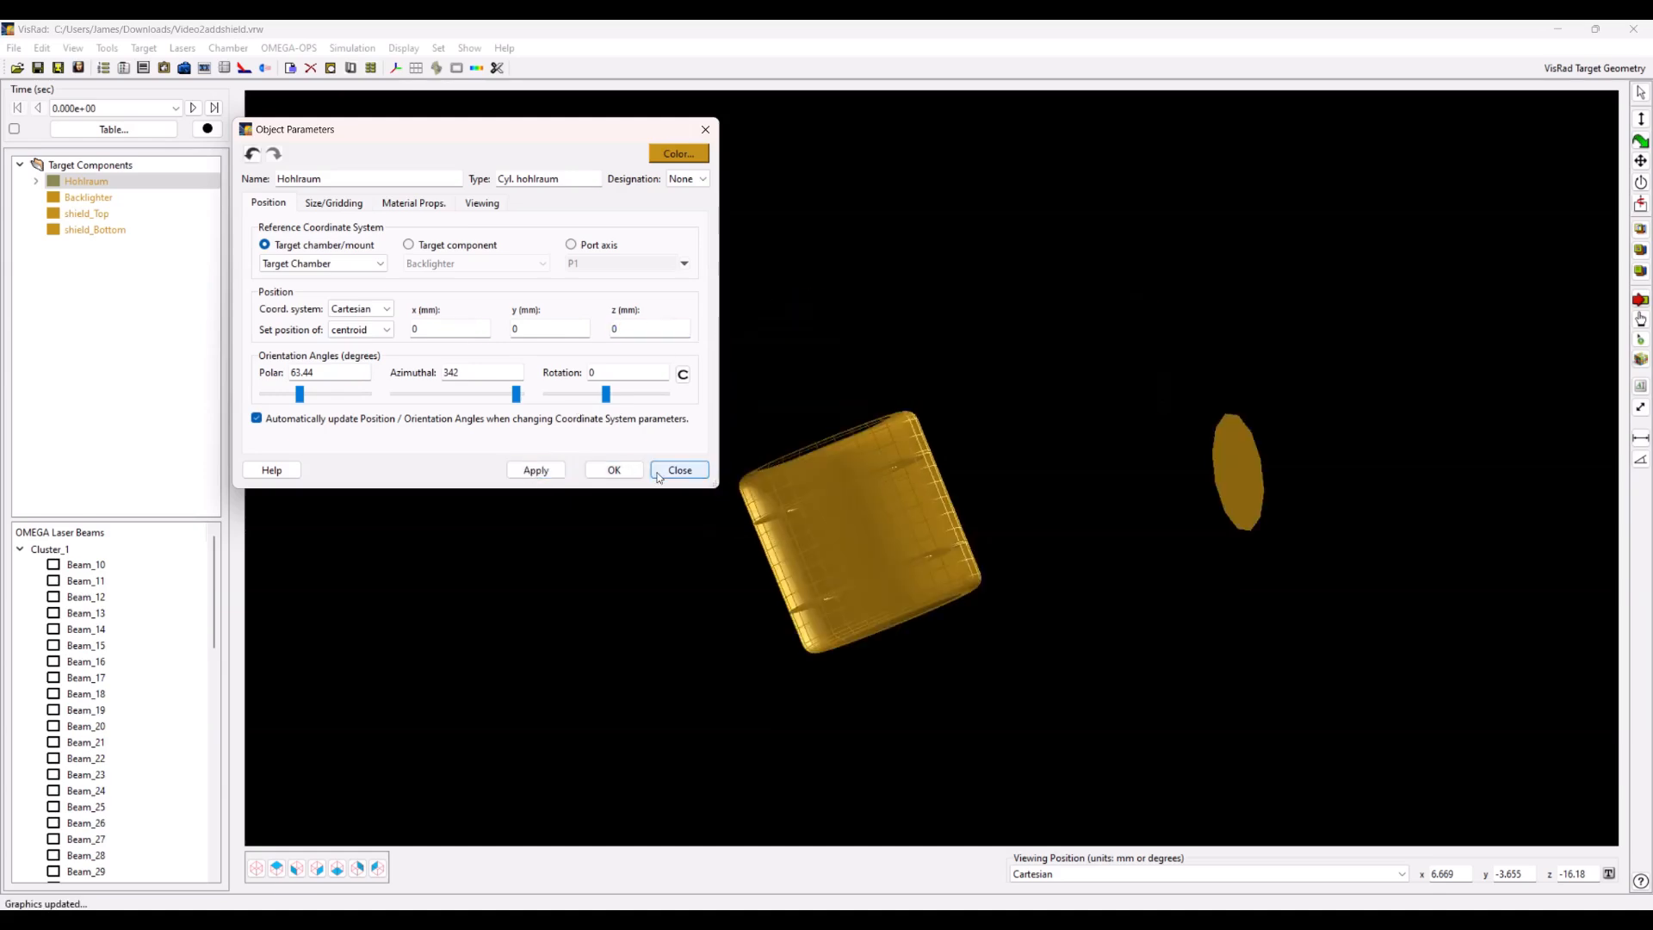
click(614, 470)
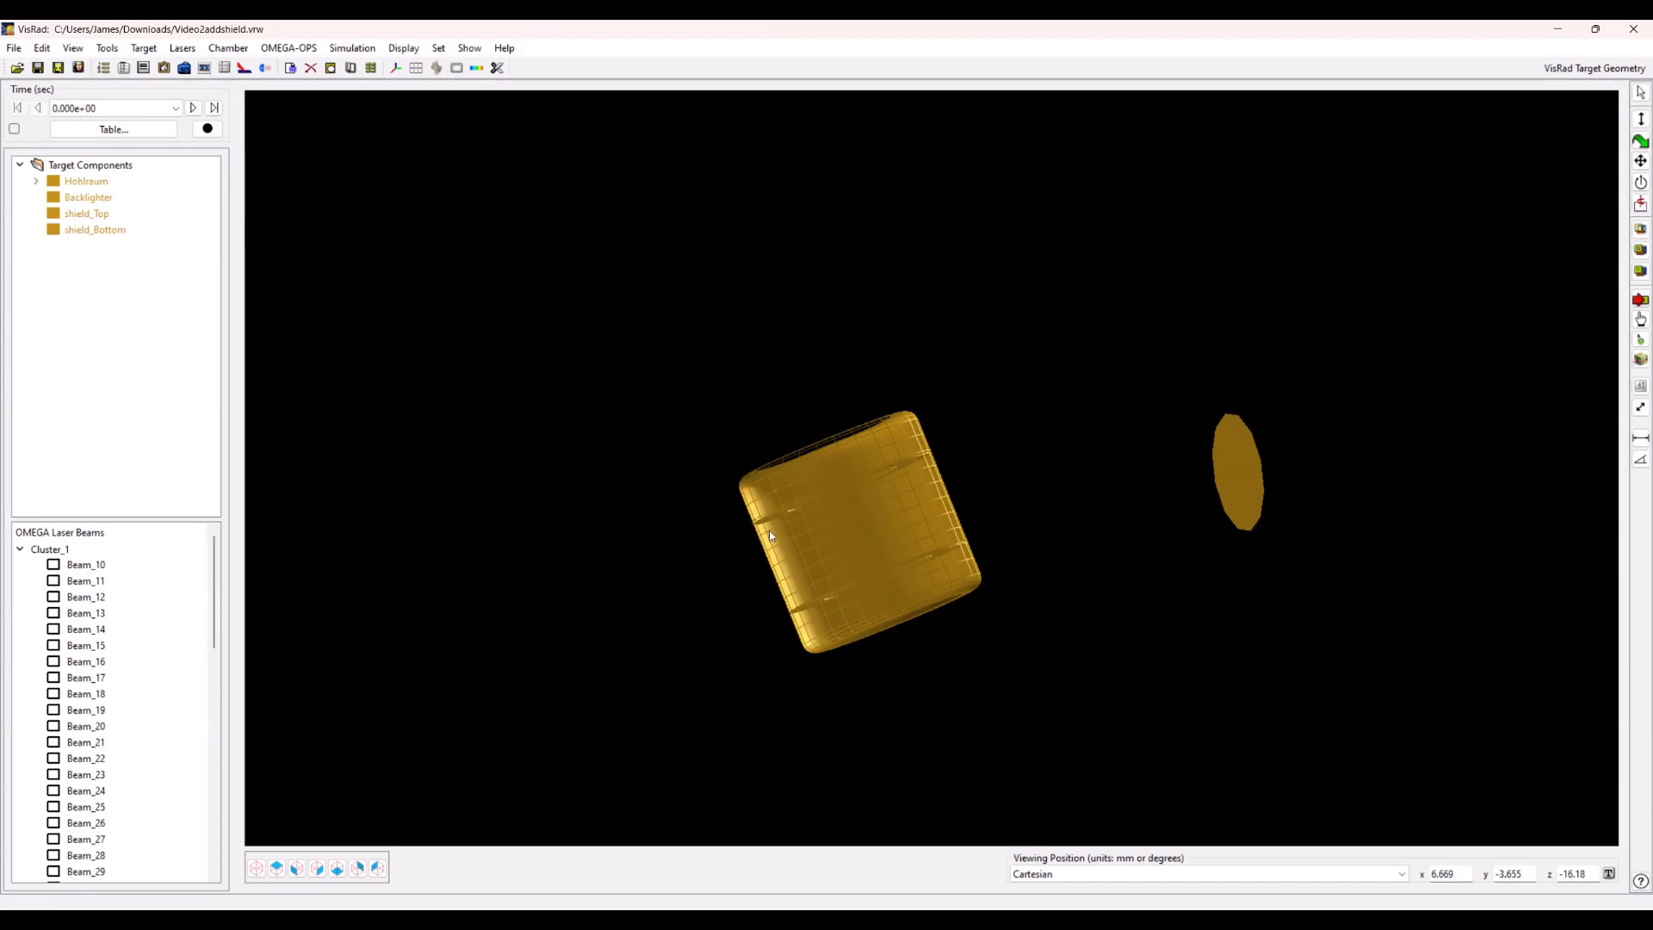
click(556, 390)
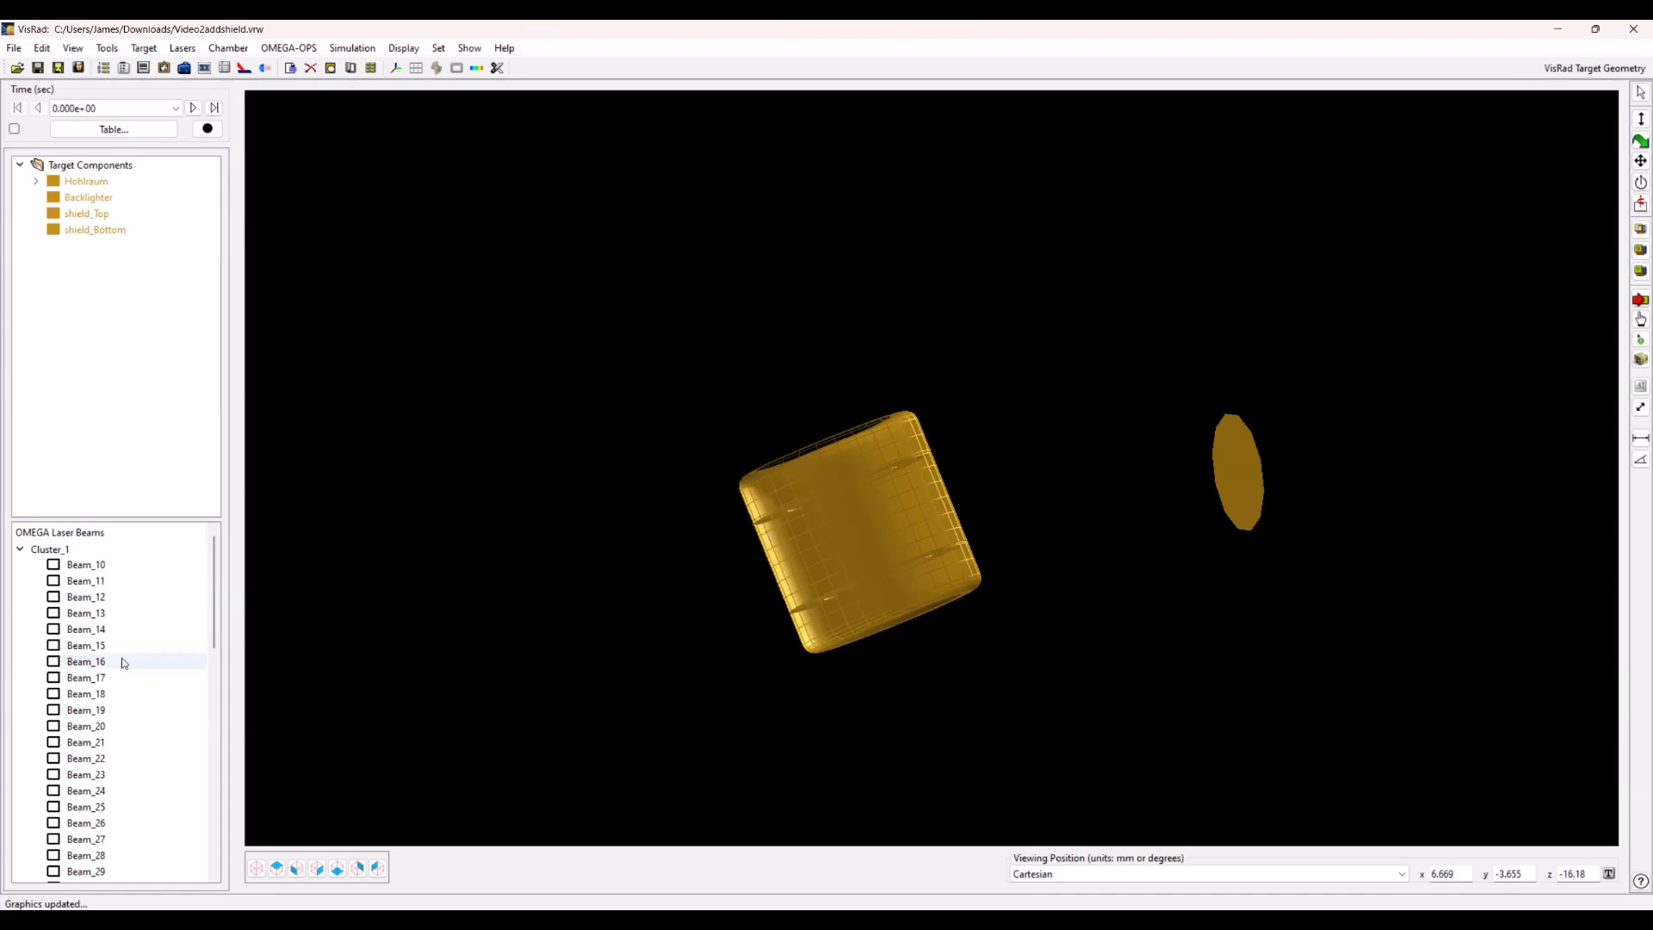